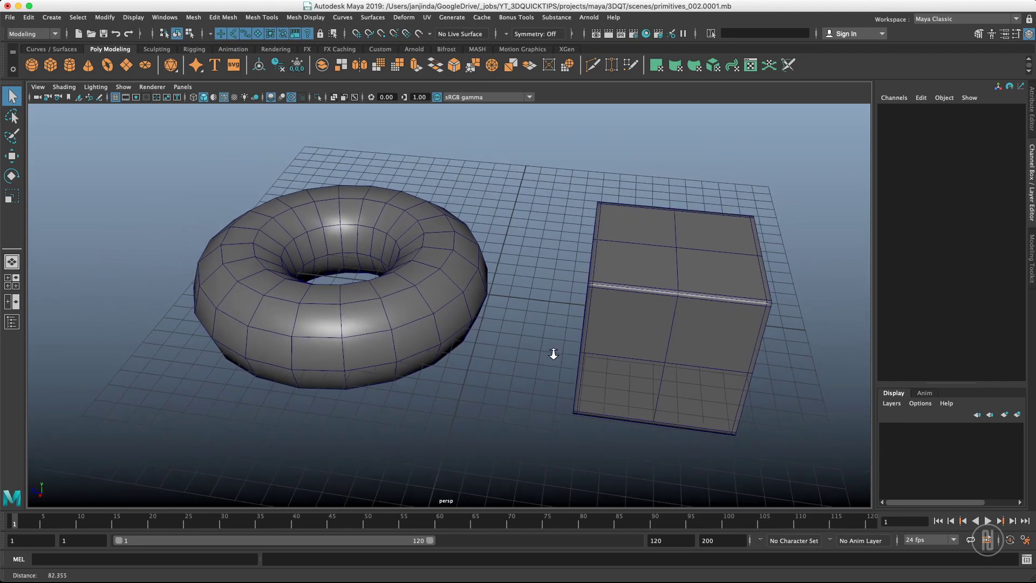
left_click_drag(567, 319, 621, 324, "alt")
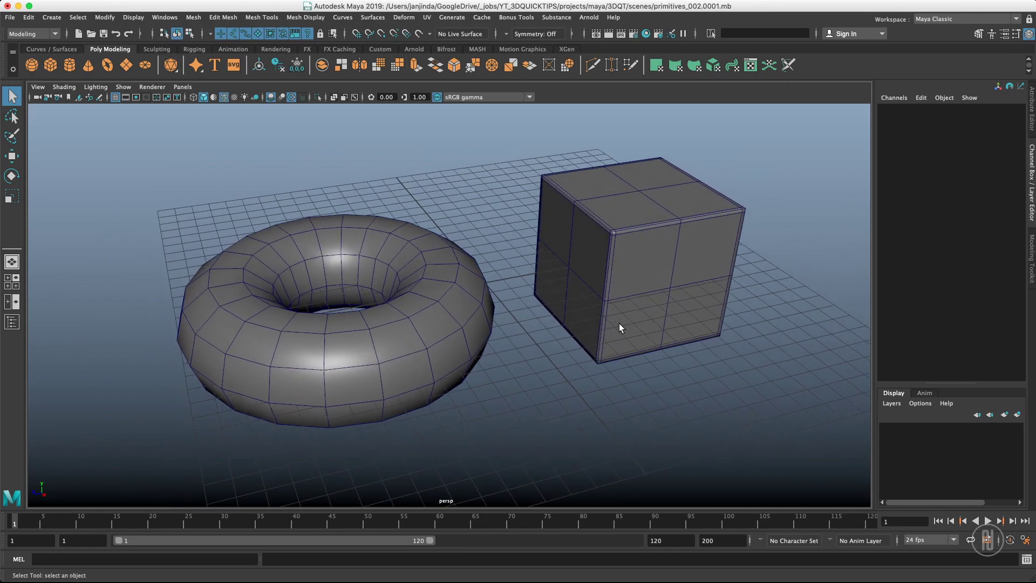
left_click_drag(584, 352, 619, 343, "alt")
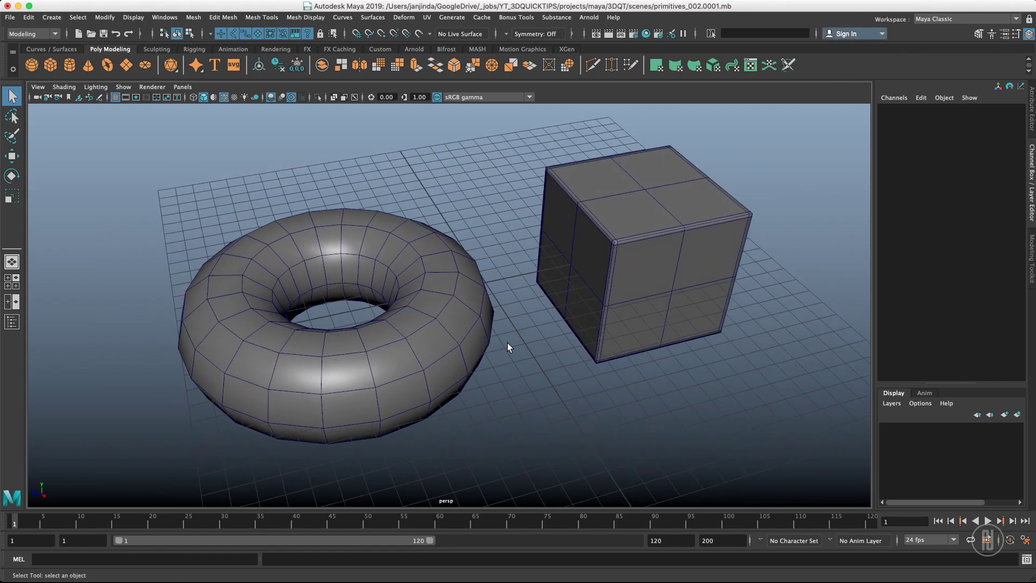
left_click_drag(532, 372, 548, 342, "alt")
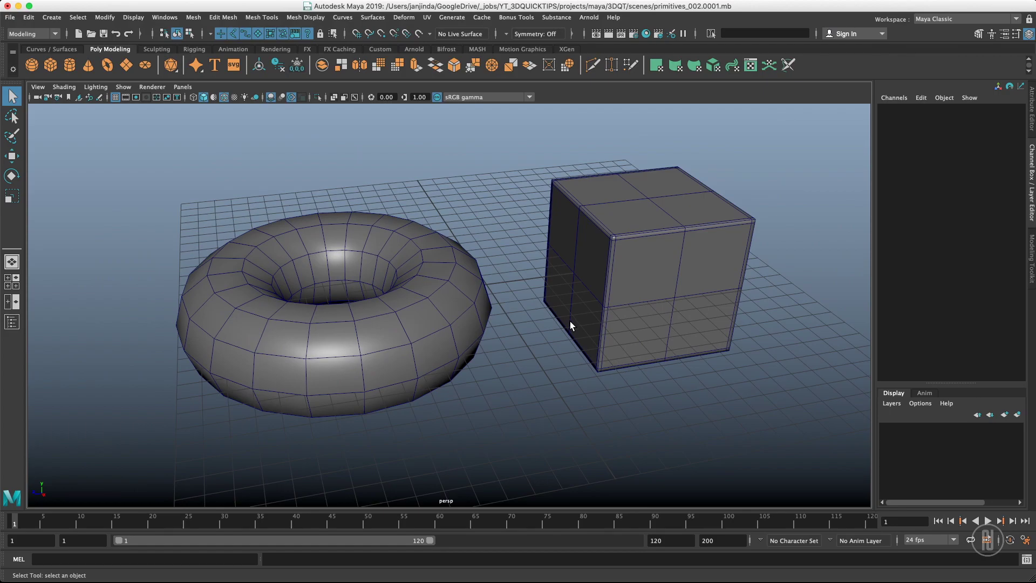
right_click_drag(566, 321, 526, 321, "alt")
left_click_drag(525, 320, 505, 356, "alt")
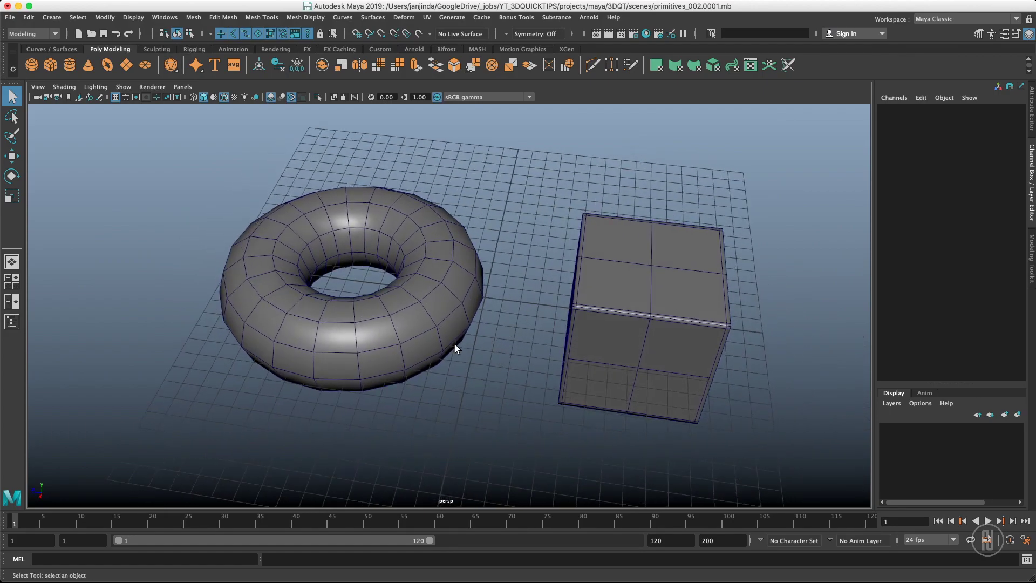
Step: Display the local rotation axes of both the torus and the cube
left_click_drag(439, 347, 491, 178, "alt")
left_click_drag(434, 192, 684, 302)
left_click(140, 19)
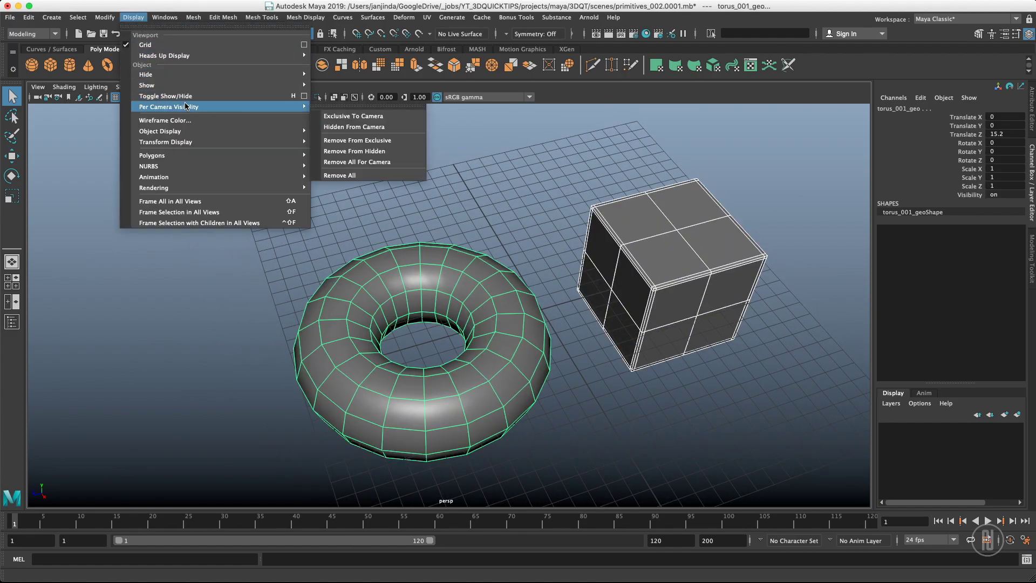
mouse_move(211, 146)
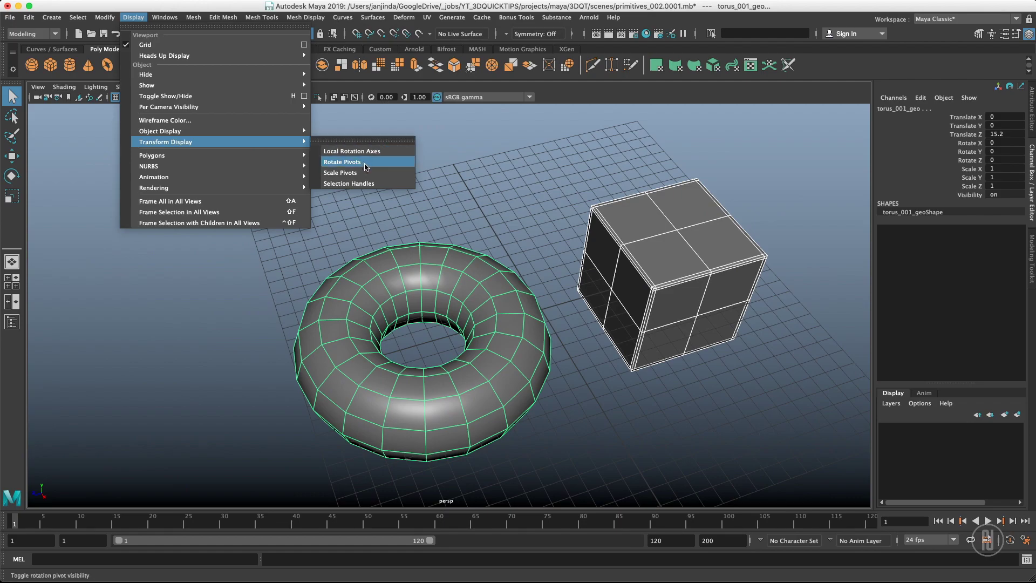
left_click(365, 160)
Step: Inspect both objects' local rotation axes in wireframe display and return to shaded display
key("4")
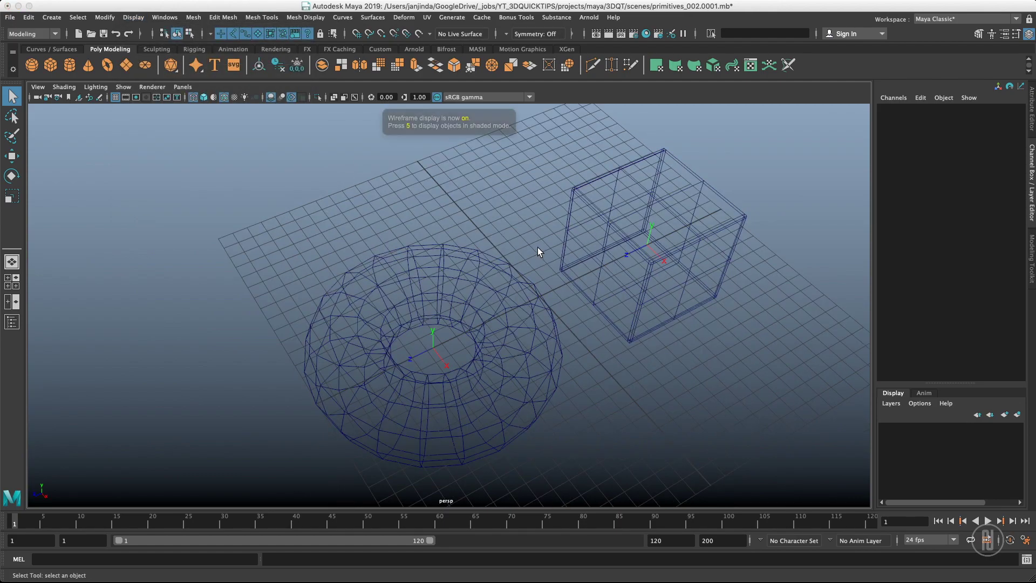
key("5")
left_click_drag(484, 291, 443, 278, "alt")
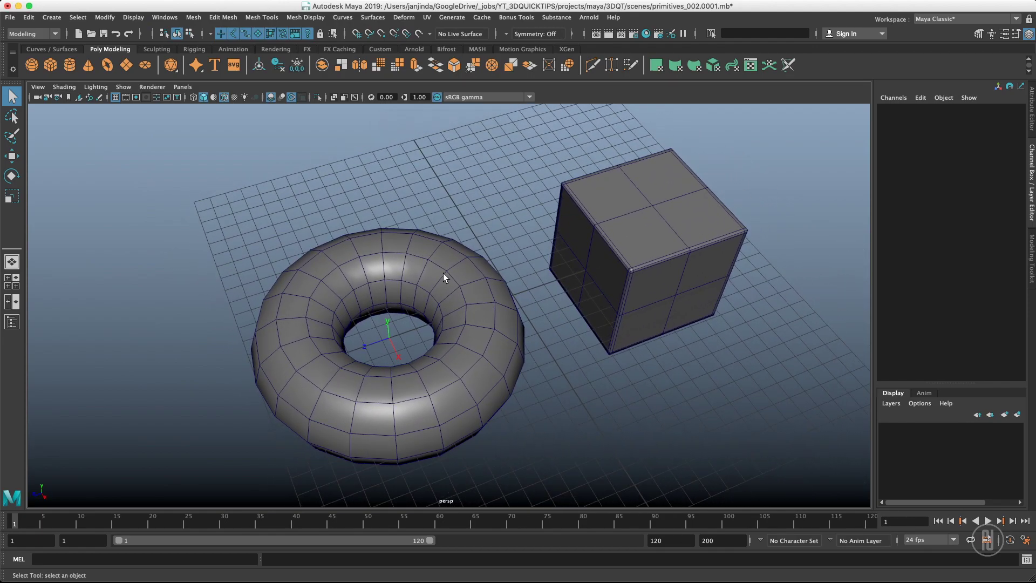
Step: Activate the Move tool and show its tool settings along with the Modeling Toolkit
key("w")
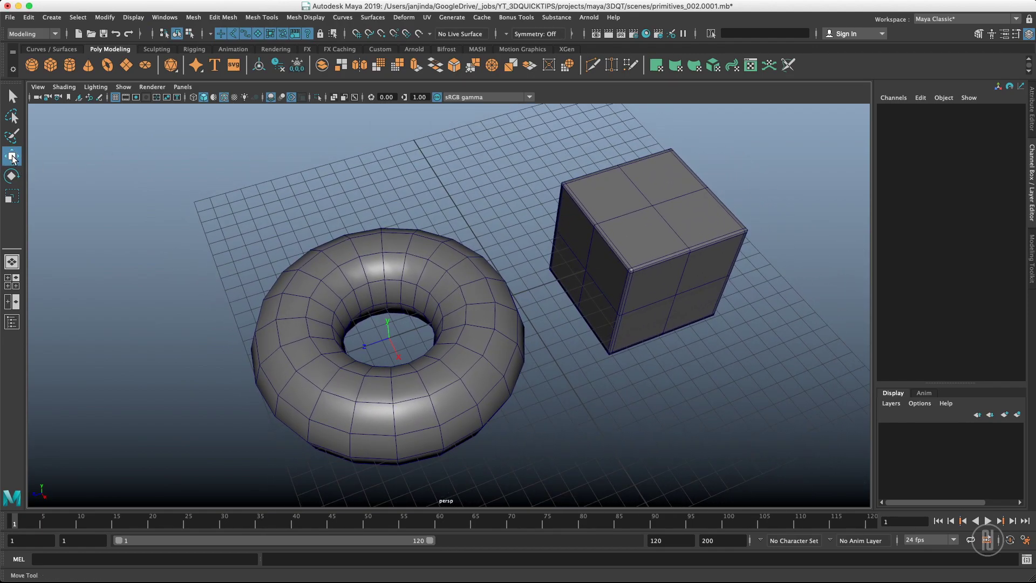
double_click(11, 156)
left_click_drag(279, 137, 276, 137)
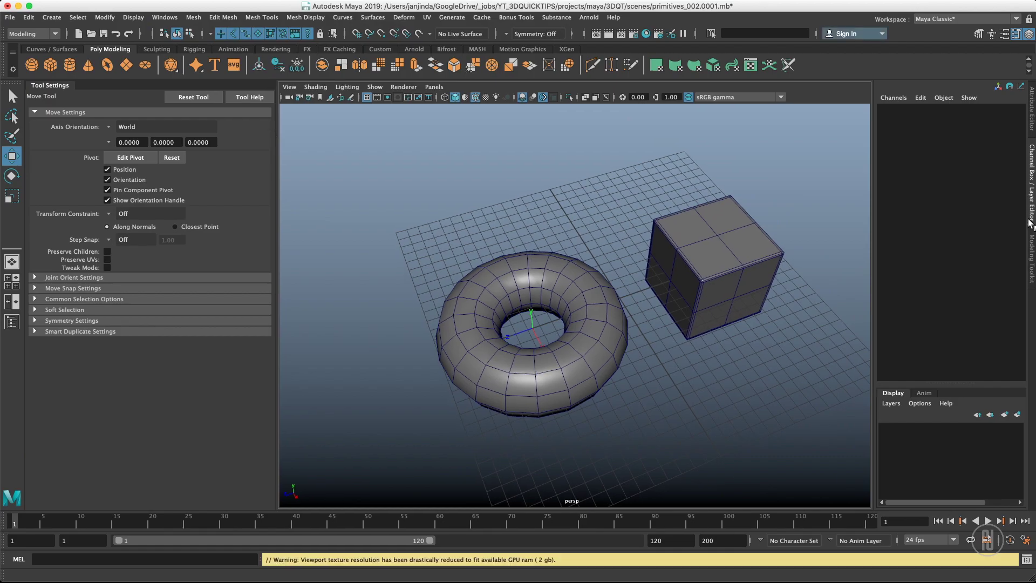
left_click(1030, 258)
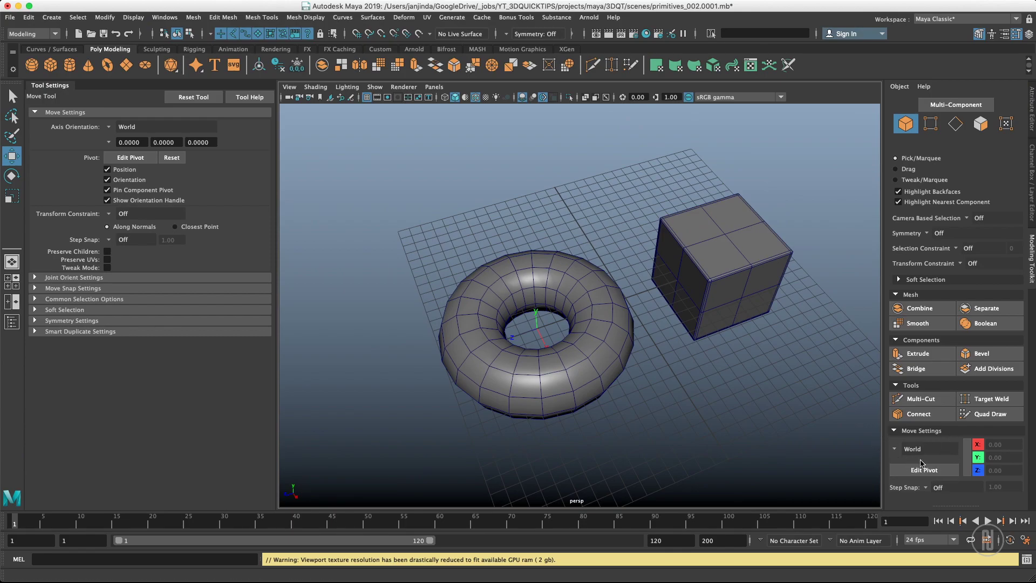
Step: Examine the axis orientation options, such as World, Object and Component, in the Move tool's marking menu
left_click(548, 323)
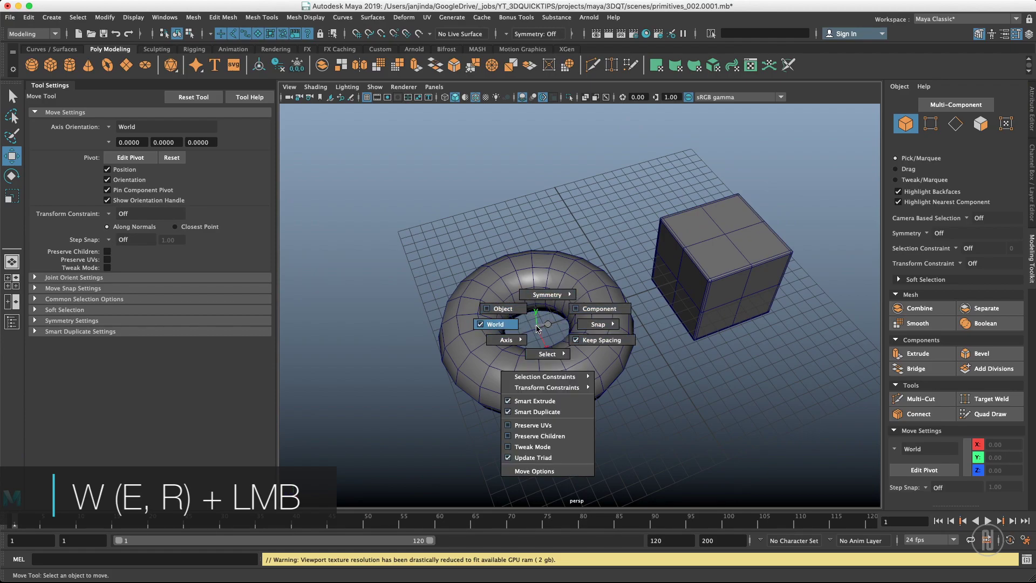
left_click(547, 325)
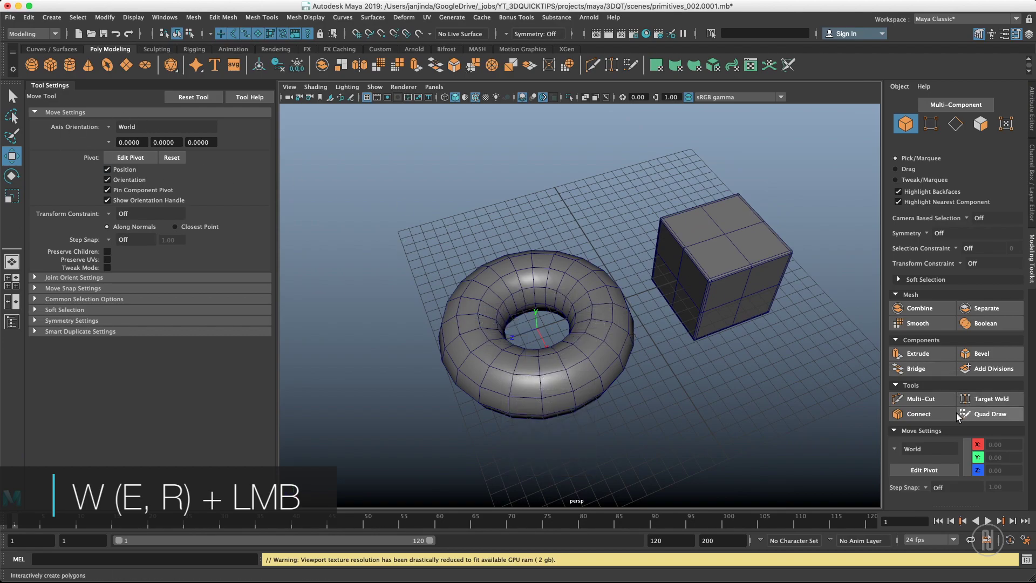
left_click(547, 324)
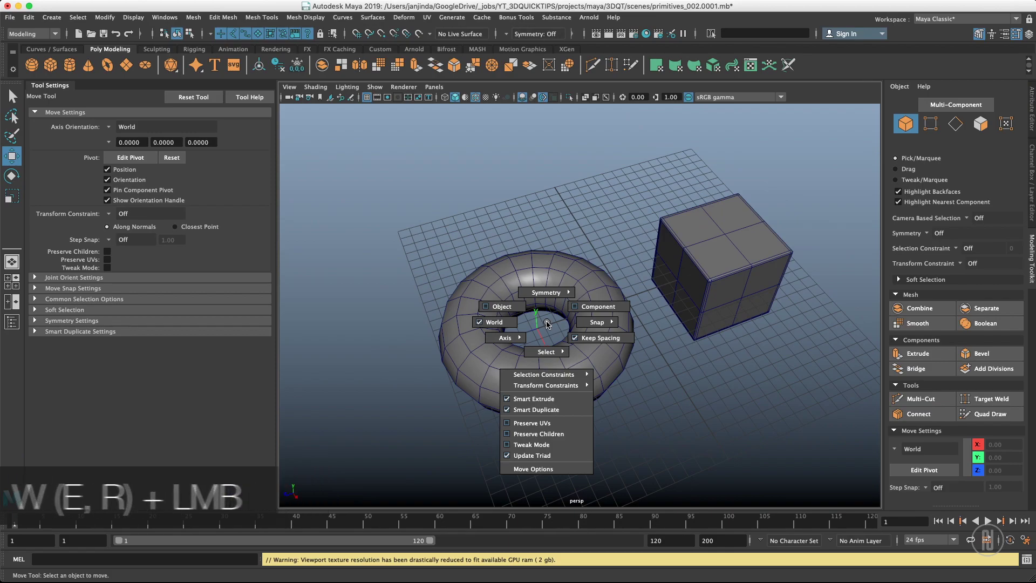
left_click(542, 326)
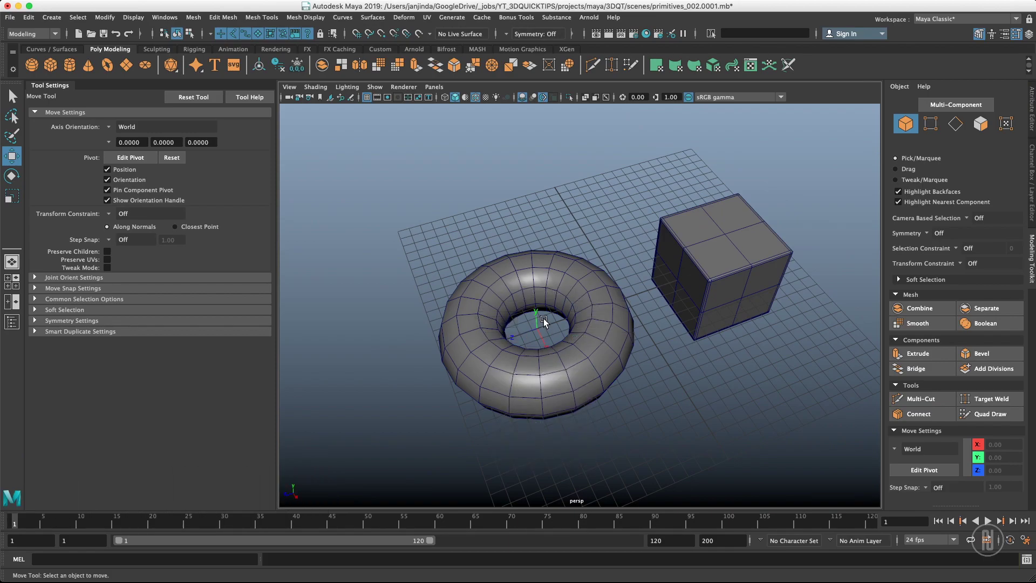
left_click(542, 325)
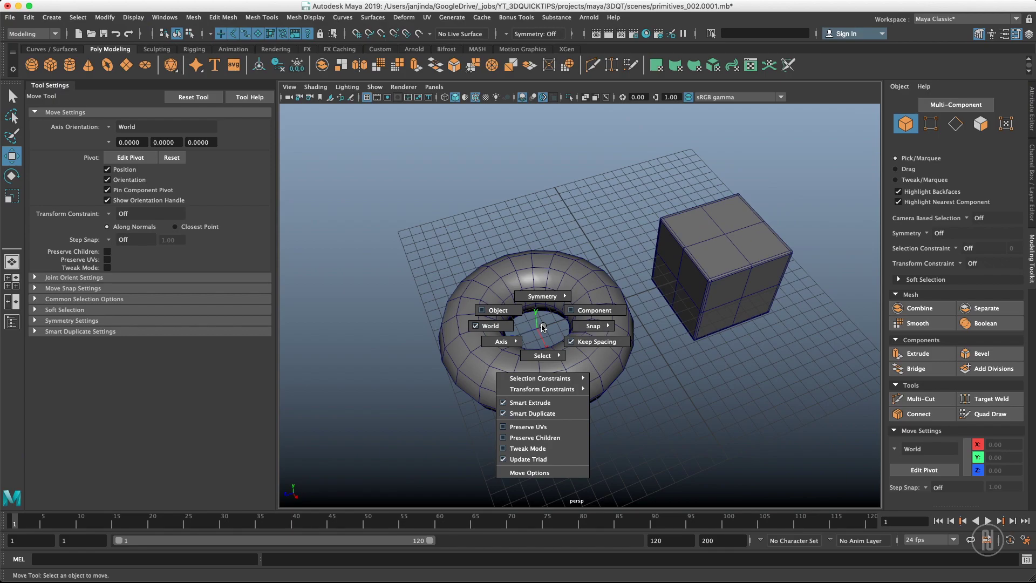
left_click(543, 326)
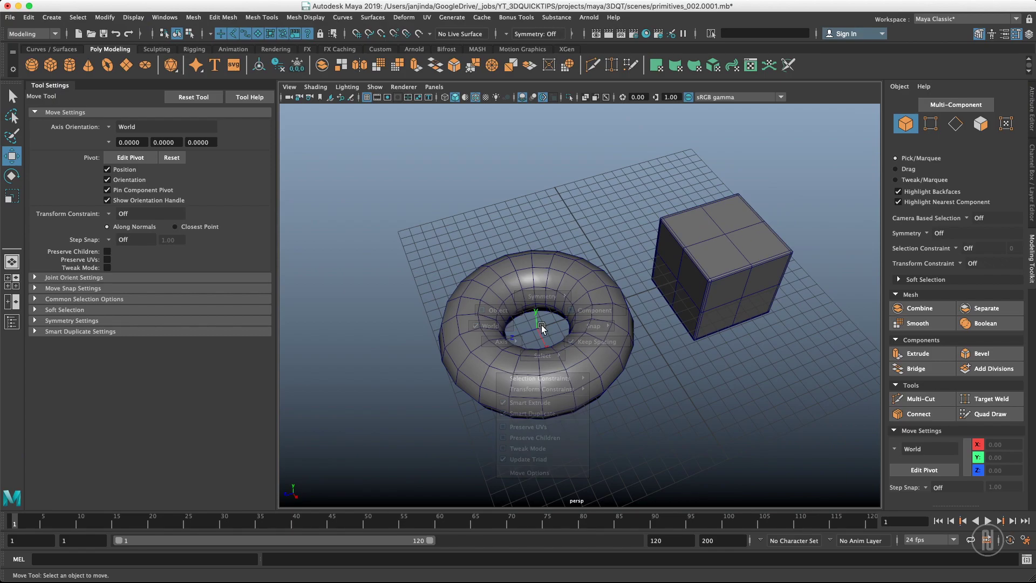
left_click(542, 322)
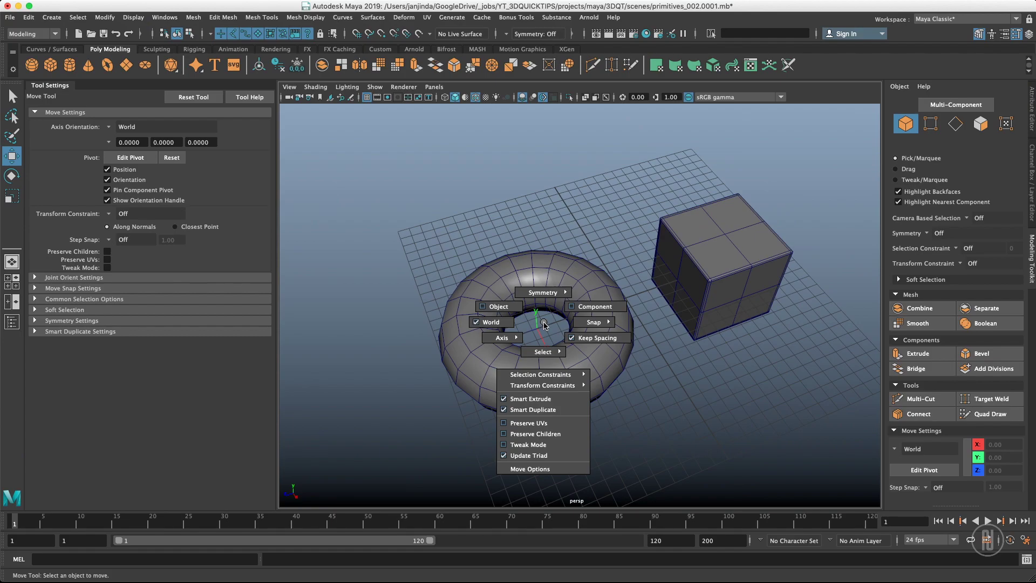
left_click(544, 323)
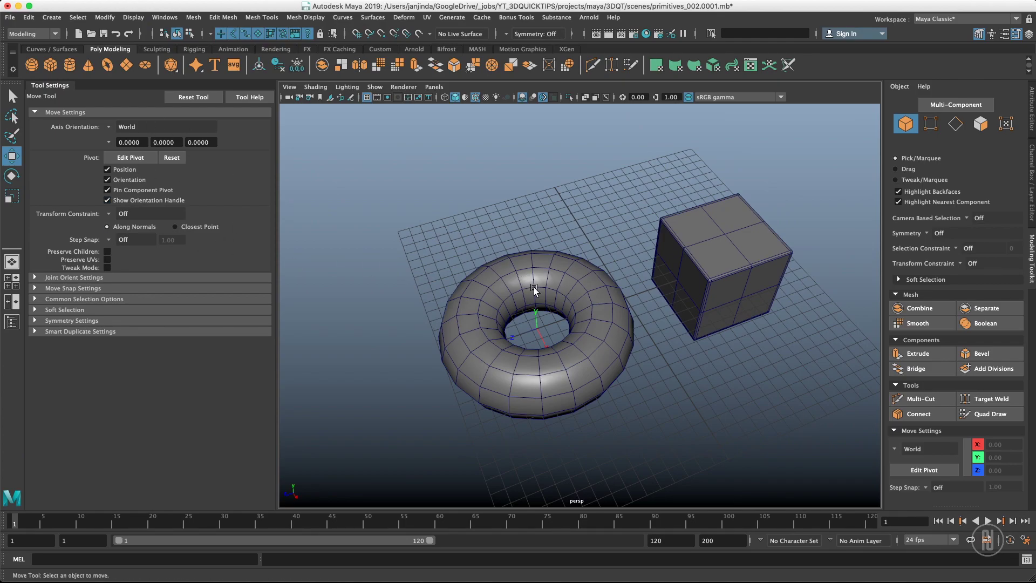
Step: Save an incremental version of the scene, and tilt the torus with the Rotate tool
key("super+alt+s")
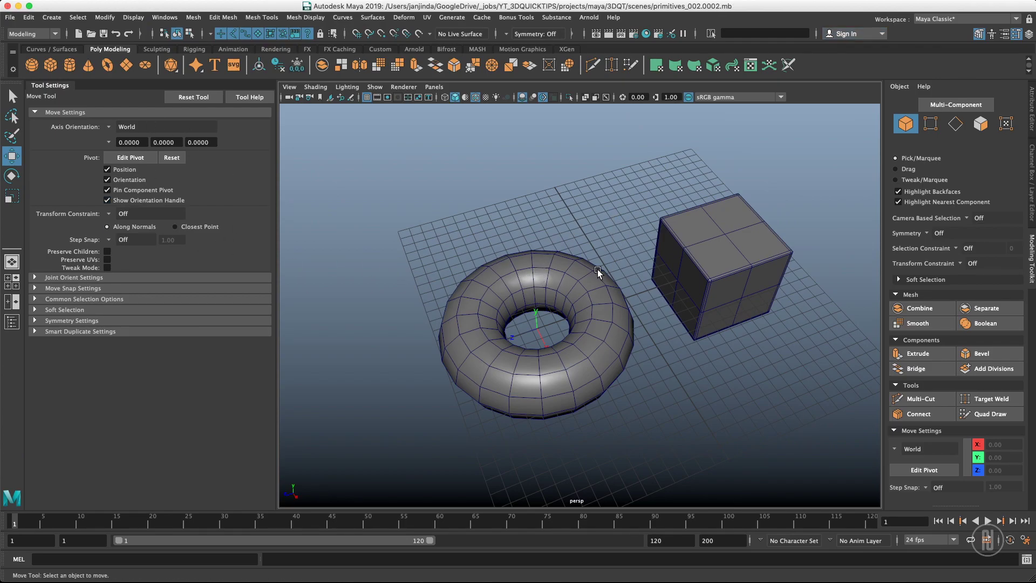
mouse_move(563, 282)
left_mouse_down("alt")
mouse_move(634, 284)
mouse_move(567, 286)
left_mouse_up("alt")
left_click(558, 305)
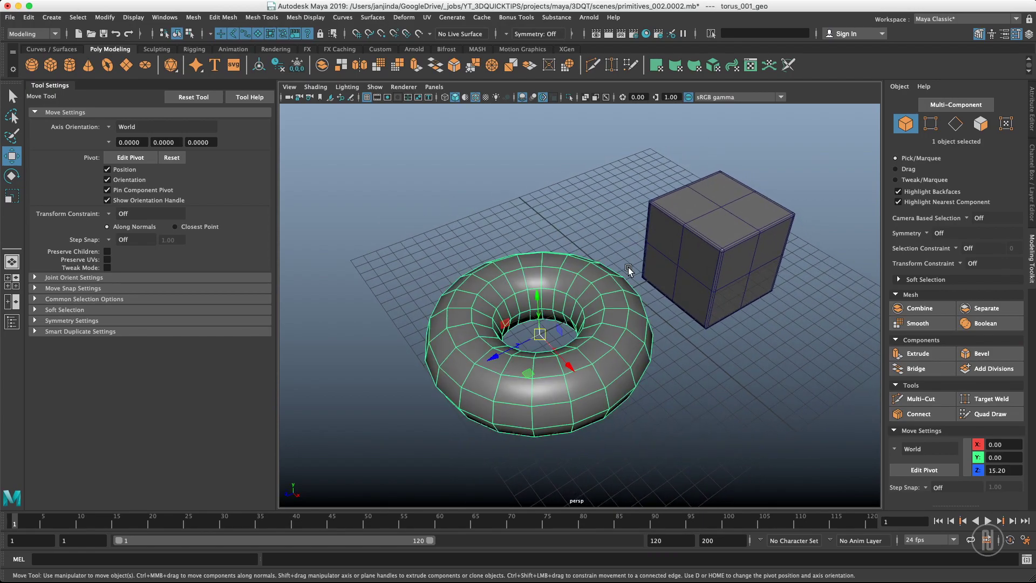
left_click_drag(627, 266, 614, 280, "alt")
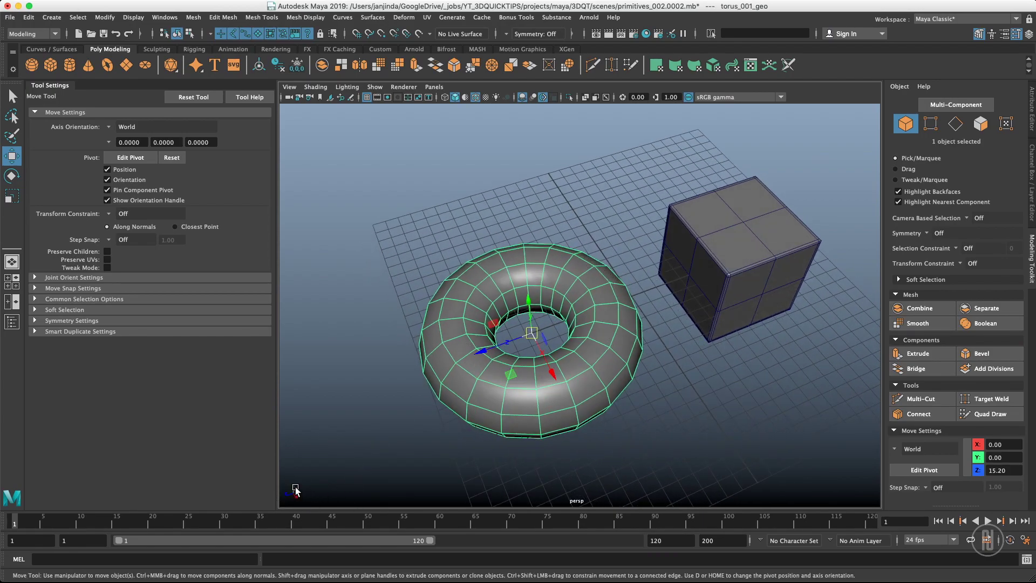
left_click_drag(412, 374, 423, 426, "alt")
key("e")
key("q")
key("w")
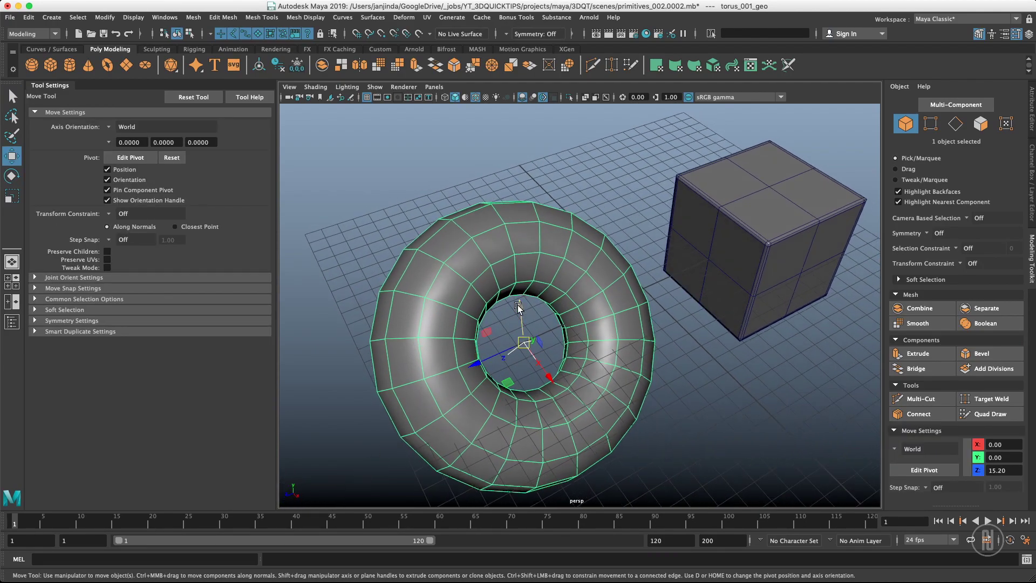
Step: Try moving the tilted torus along the world X and Z axes and in the XZ plane, and undo the moves
mouse_move(539, 343)
left_mouse_down("alt")
mouse_move(573, 353)
mouse_move(527, 351)
mouse_move(526, 342)
left_mouse_up("alt")
scroll(512, 350, "up", 3)
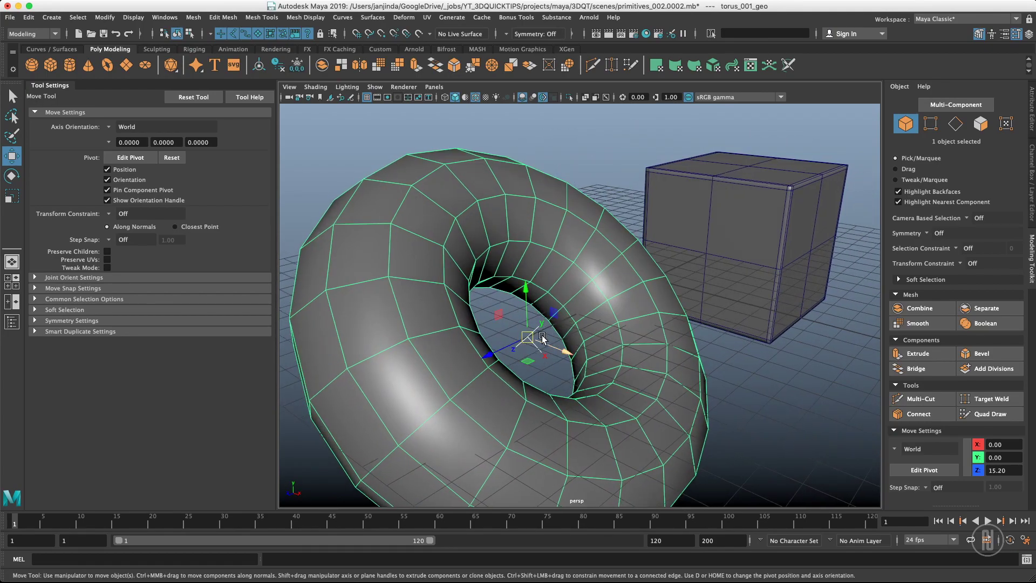
left_click_drag(545, 338, 533, 347, "alt")
right_click_drag(533, 346, 454, 328, "alt")
left_click_drag(539, 340, 506, 352, "alt")
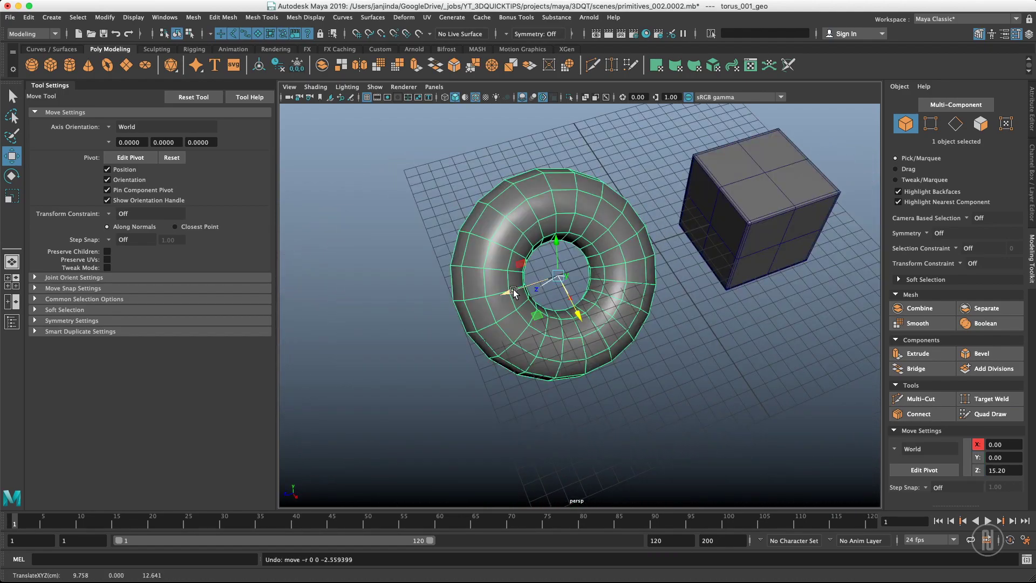
left_click_drag(526, 287, 589, 258)
left_click_drag(646, 289, 667, 322)
left_click_drag(612, 305, 726, 294)
key("super+z")
key("super+z")
key("super+z")
key("super+z")
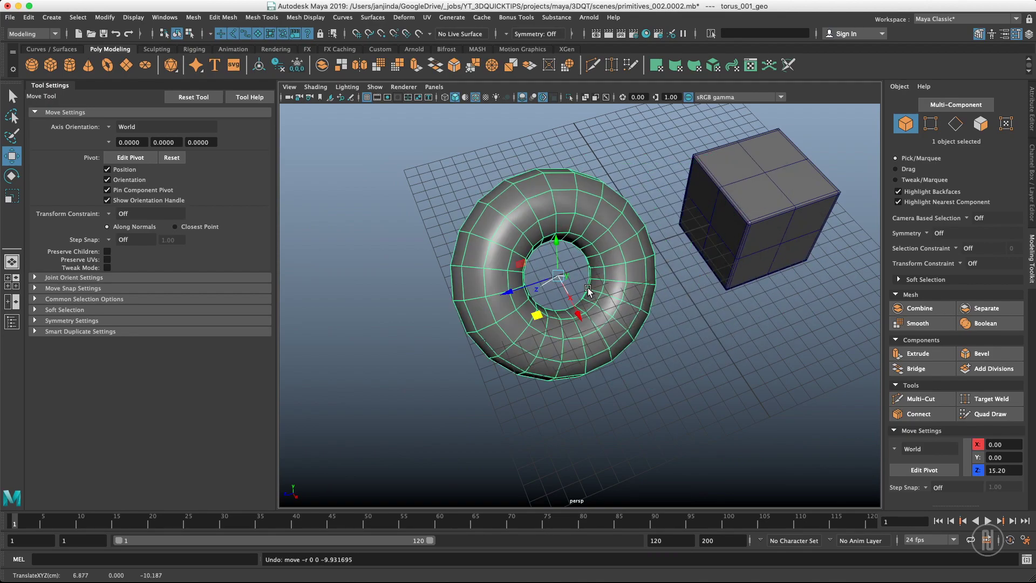
Step: Switch the Move tool's axis orientation from World to Object for the tilted torus
left_click_drag(591, 289, 637, 276, "alt")
right_click_drag(637, 276, 650, 260, "alt")
left_click_drag(651, 260, 545, 329, "alt")
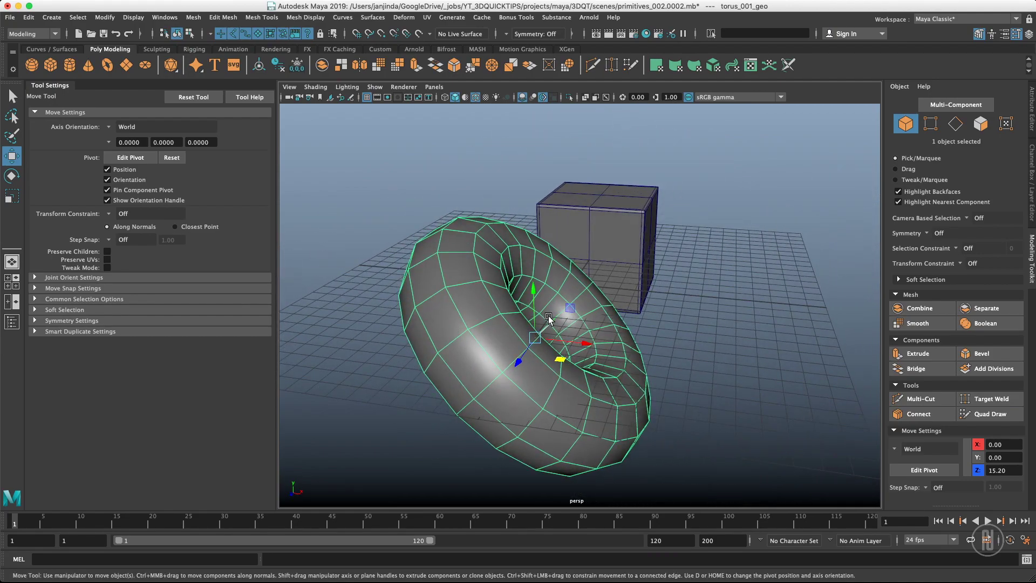
left_click_drag(726, 195, 552, 276, "alt")
left_click_drag(578, 322, 611, 305, "alt")
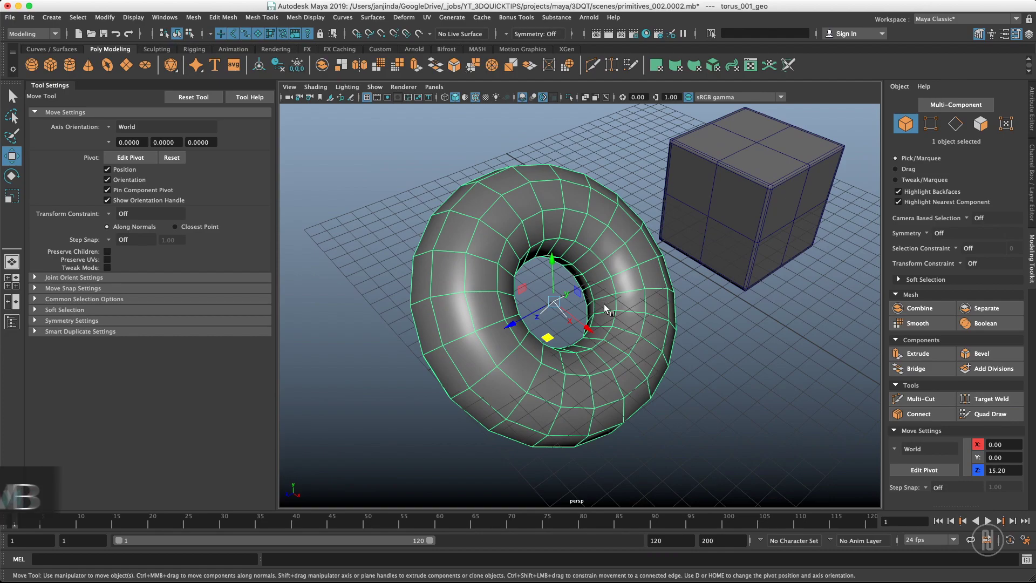
left_click(605, 306)
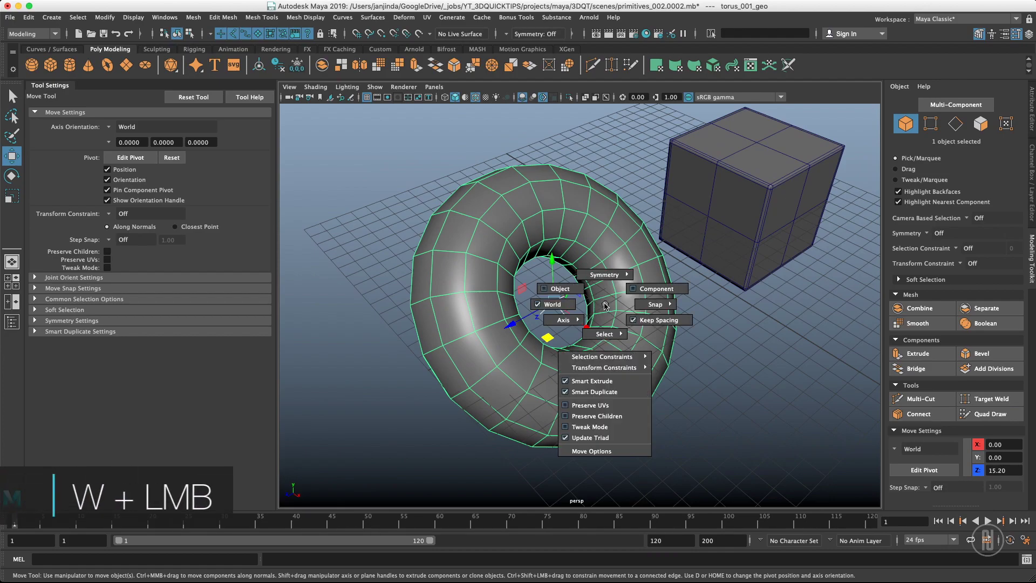
left_click_drag(605, 305, 631, 302)
Step: Try moving the torus along its own object axes, undo the moves, and save another incremental version of the scene
right_click_drag(563, 287, 603, 298, "alt")
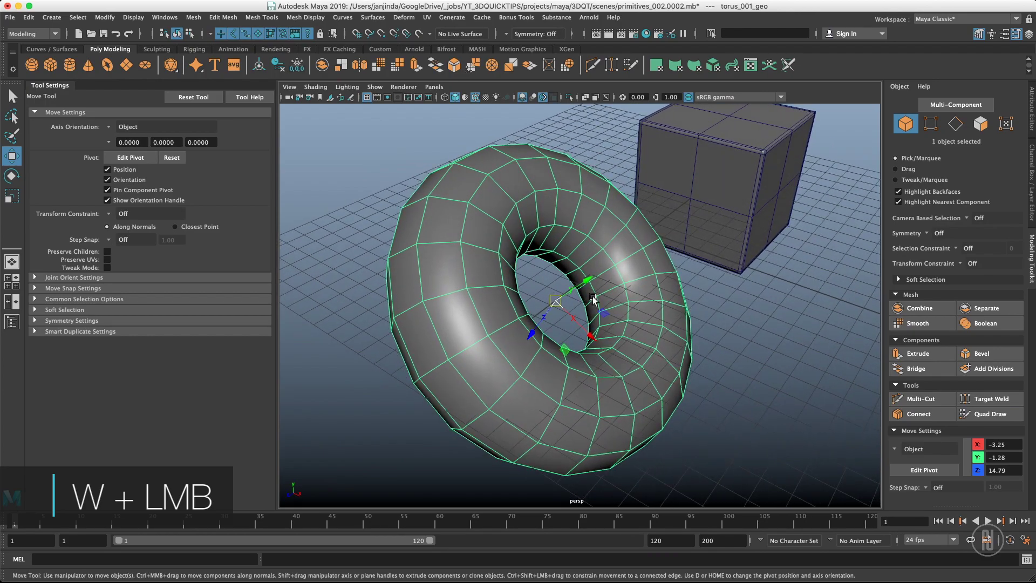
left_click_drag(588, 283, 655, 261)
right_click_drag(655, 261, 580, 298, "alt")
left_click_drag(597, 284, 558, 273)
key("super+z")
key("super+z")
key("ctrl+alt+s")
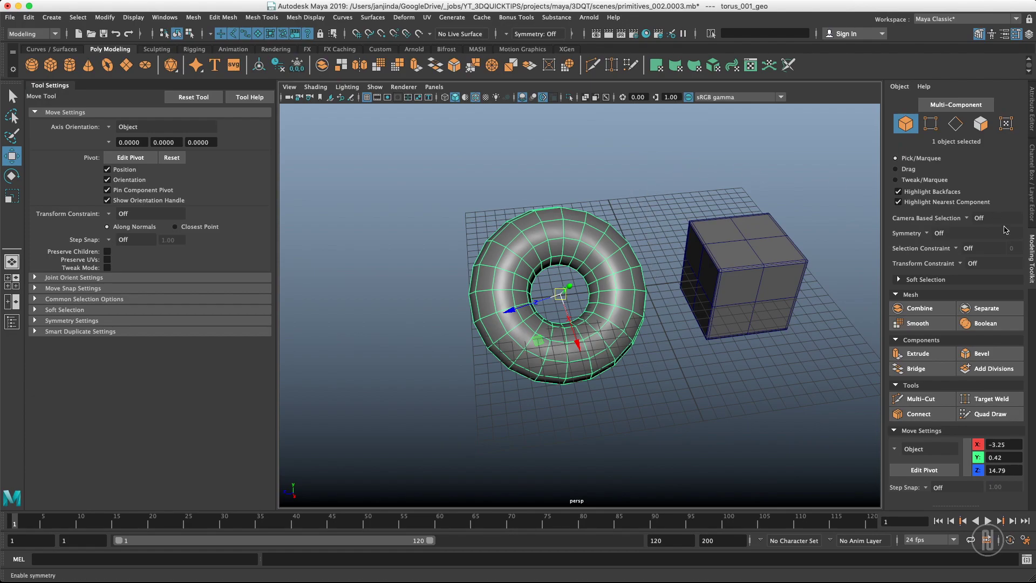
Step: Reset all of the torus's translate and rotate values to 0 and move it along Z to about 18.83
left_click(1032, 201)
left_click_drag(1005, 117, 1019, 159)
type("0")
key("Return")
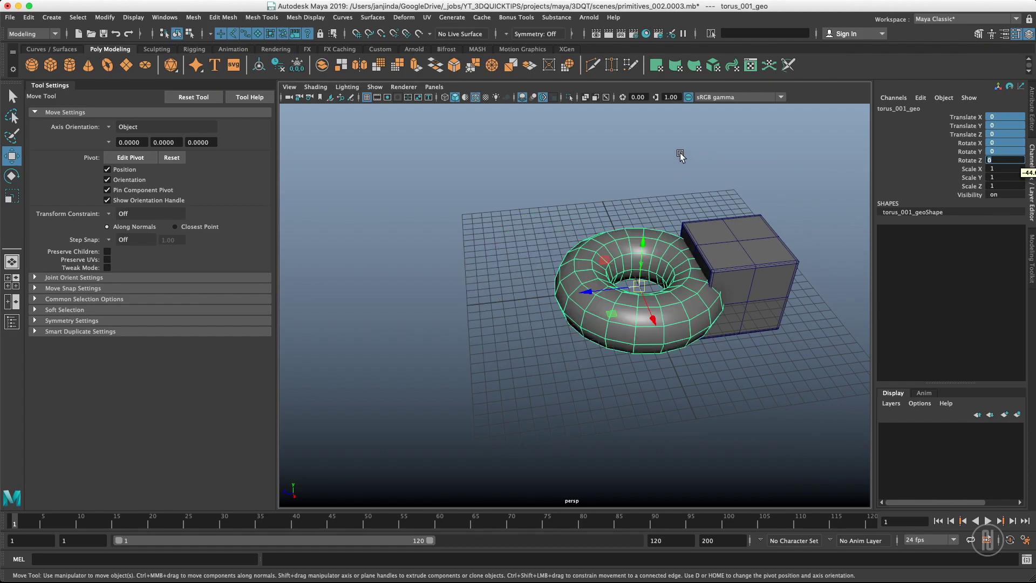
left_click_drag(605, 284, 497, 310)
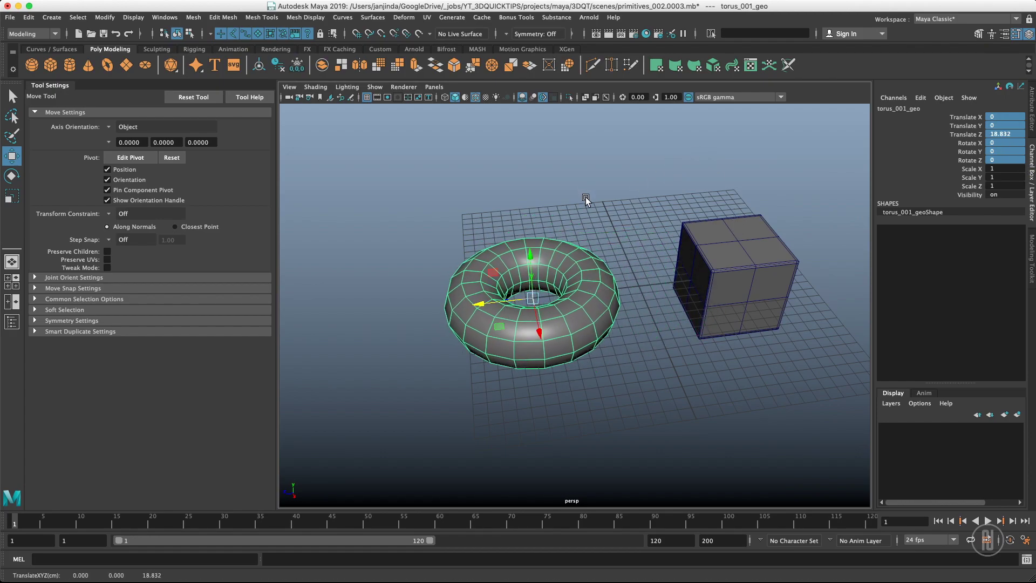
left_click(570, 213)
Step: Try moving the torus freely in the XZ plane, and undo the moves
left_click_drag(536, 263, 592, 282, "alt")
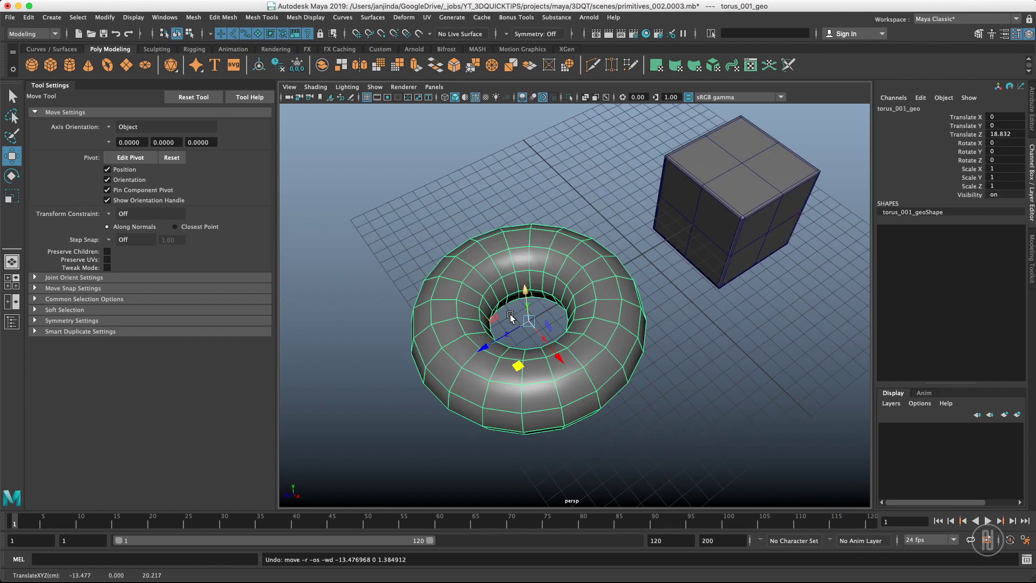
left_click_drag(519, 370, 479, 343)
key("z")
left_click_drag(573, 265, 638, 270, "alt")
key("z")
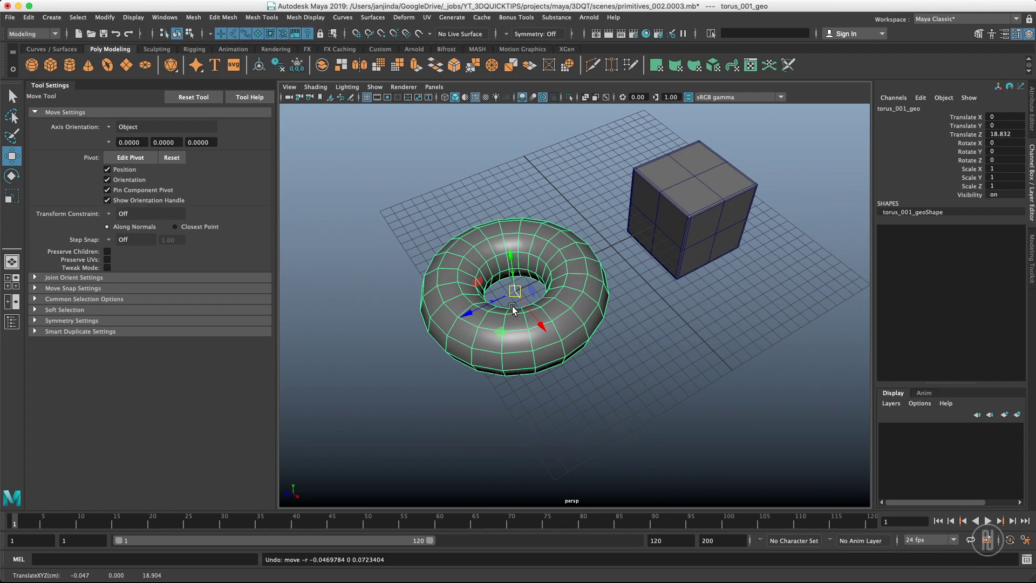
Step: Try moving the torus freely in the camera's view plane, and undo the moves
left_click_drag(512, 295, 437, 232)
key("ctrl+z")
key("ctrl+z")
middle_click_drag(806, 282, 656, 343)
middle_click_drag(891, 281, 800, 199)
key("z")
key("z")
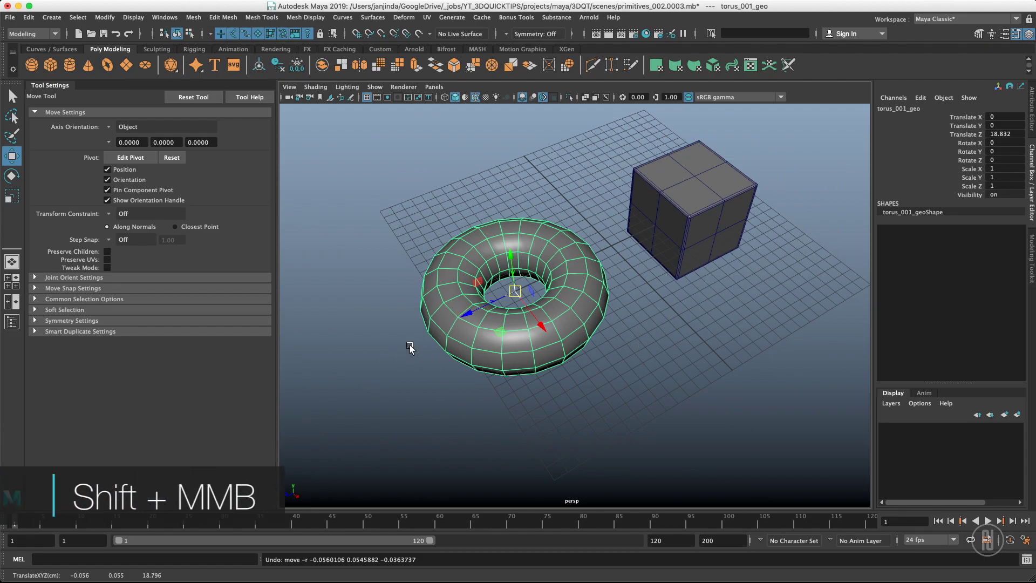
Step: Try moving the torus constrained to single axes without grabbing the manipulator handles, and undo the moves
mouse_move(819, 280)
middle_mouse_down("shift")
mouse_move(646, 384)
mouse_move(792, 299)
mouse_move(737, 313)
mouse_move(803, 281)
middle_mouse_up("shift")
key("ctrl+z")
key("ctrl+z")
middle_click_drag(716, 320, 770, 347, "shift")
key("ctrl+z")
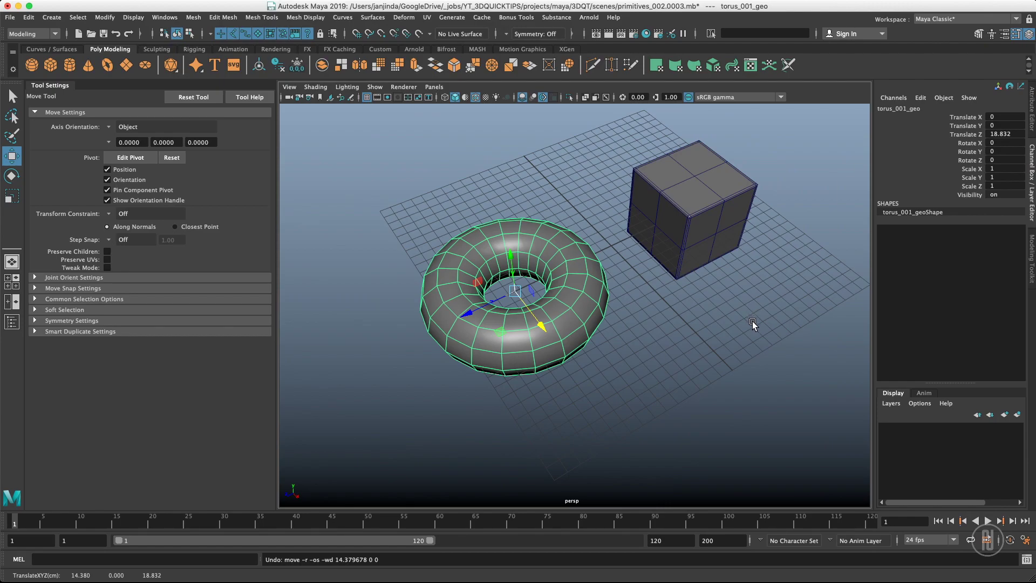
middle_click_drag(752, 317, 746, 209, "shift")
key("ctrl+z")
right_click_drag(696, 226, 731, 227, "alt")
key("ctrl+z")
Step: From a close-up of the cube, try moving the selected torus while it is out of view, and undo the moves
middle_click_drag(769, 224, 446, 357, "alt")
right_click_drag(446, 357, 701, 292, "alt")
middle_click_drag(572, 295, 582, 292, "alt")
scroll(582, 293, "down", 8)
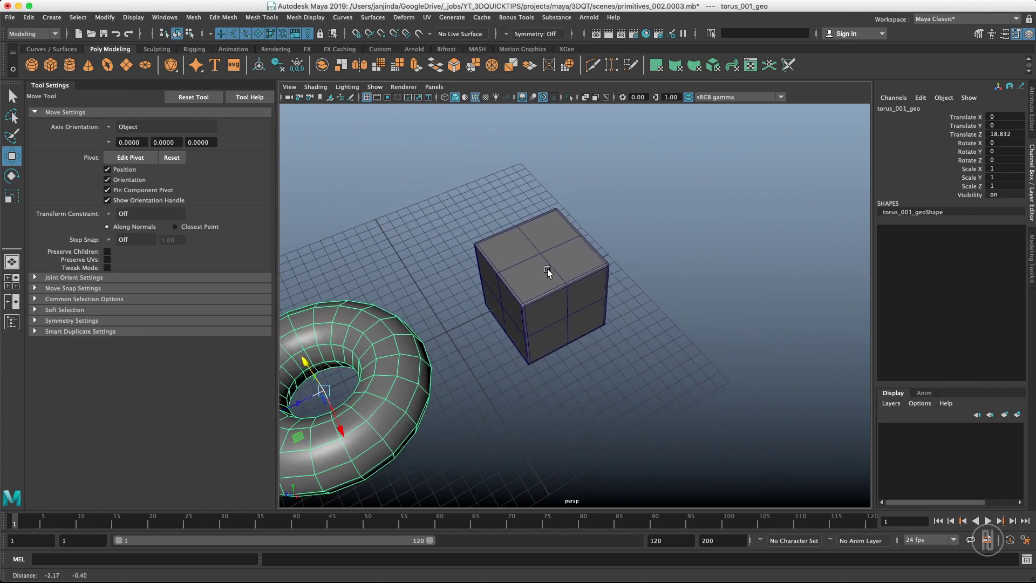
scroll(663, 268, "up", 8)
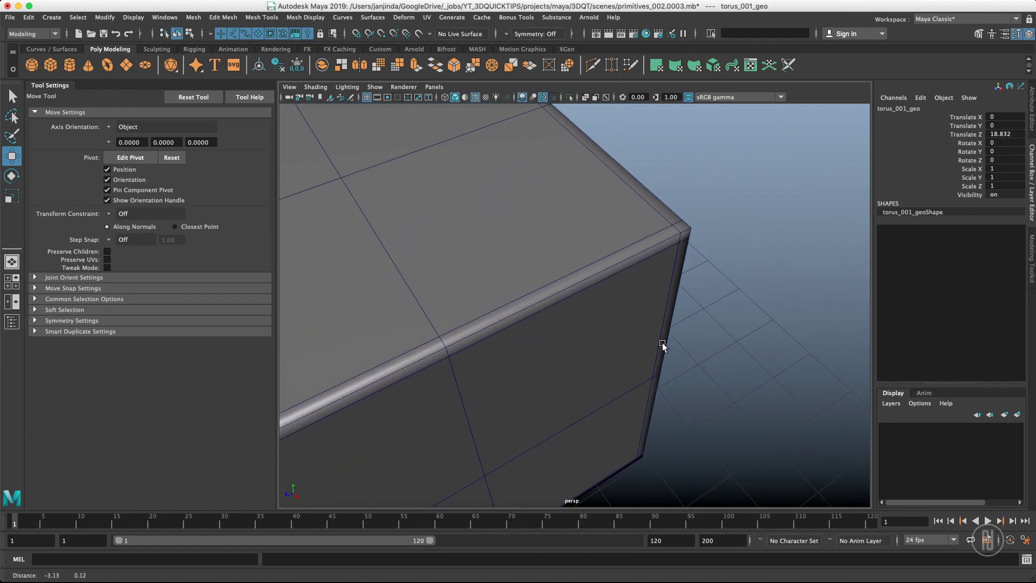
left_click_drag(662, 345, 539, 279, "alt")
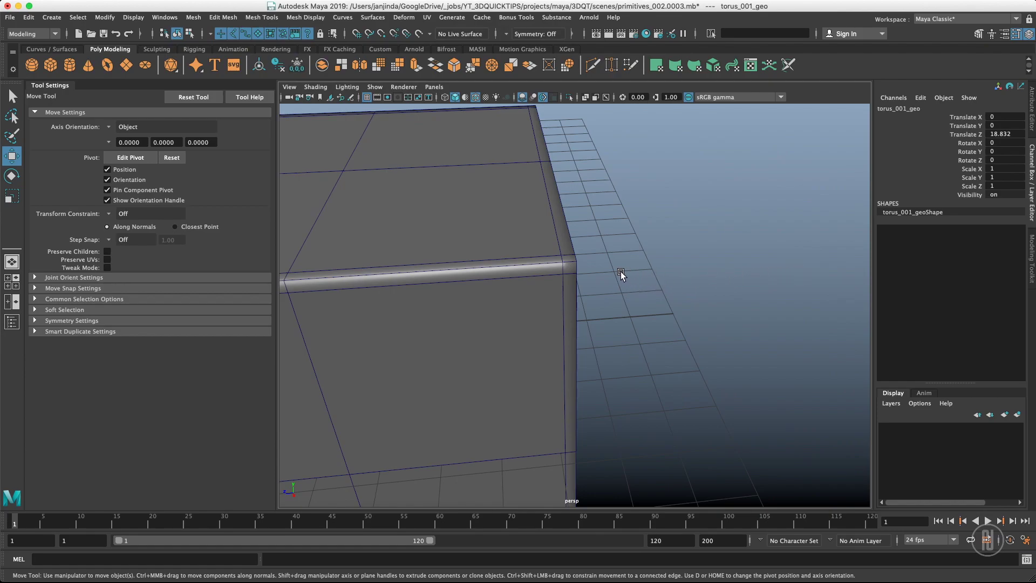
middle_click_drag(358, 334, 423, 325)
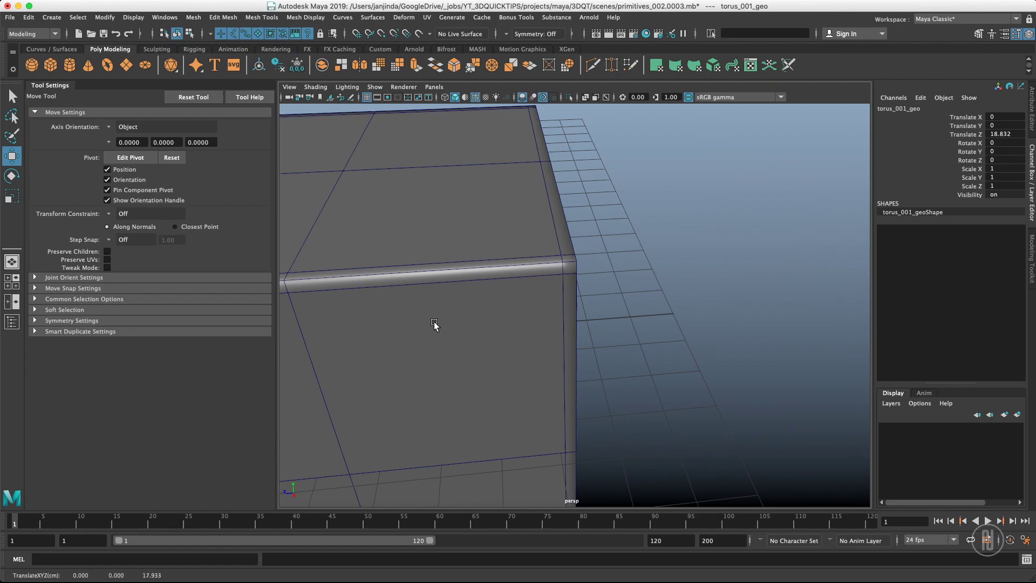
middle_click_drag(808, 292, 651, 305)
key("super+z")
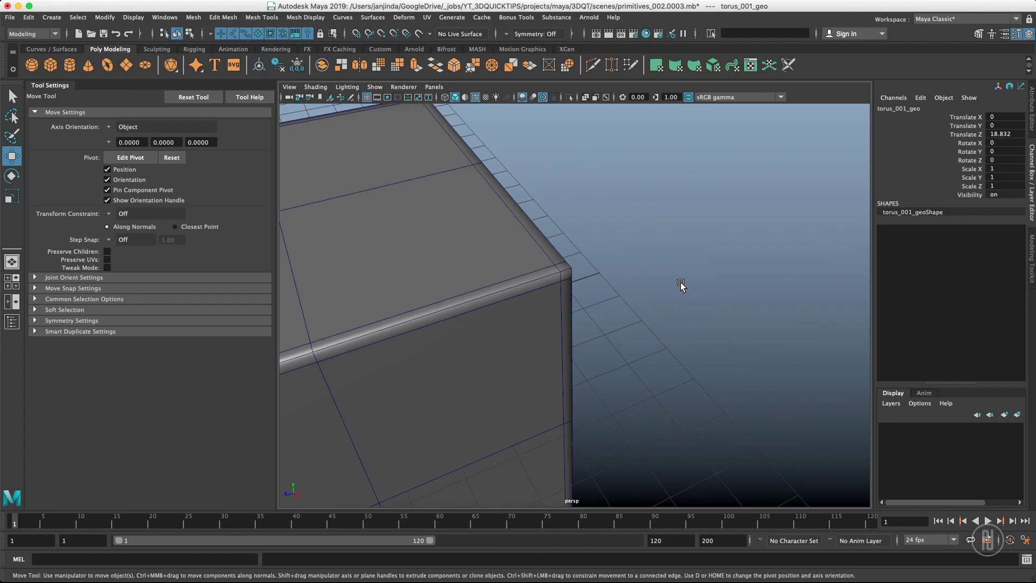
Step: Snap the off-screen torus's pivot to the vertex near the cube's lower front corner
middle_click_drag(701, 306, 700, 247, "alt")
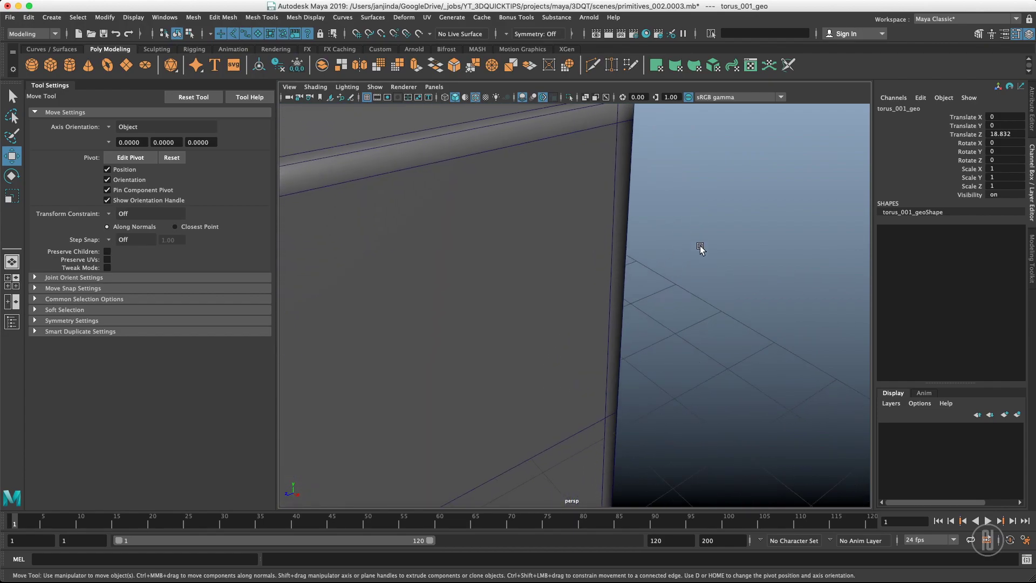
left_click_drag(700, 247, 663, 304, "alt")
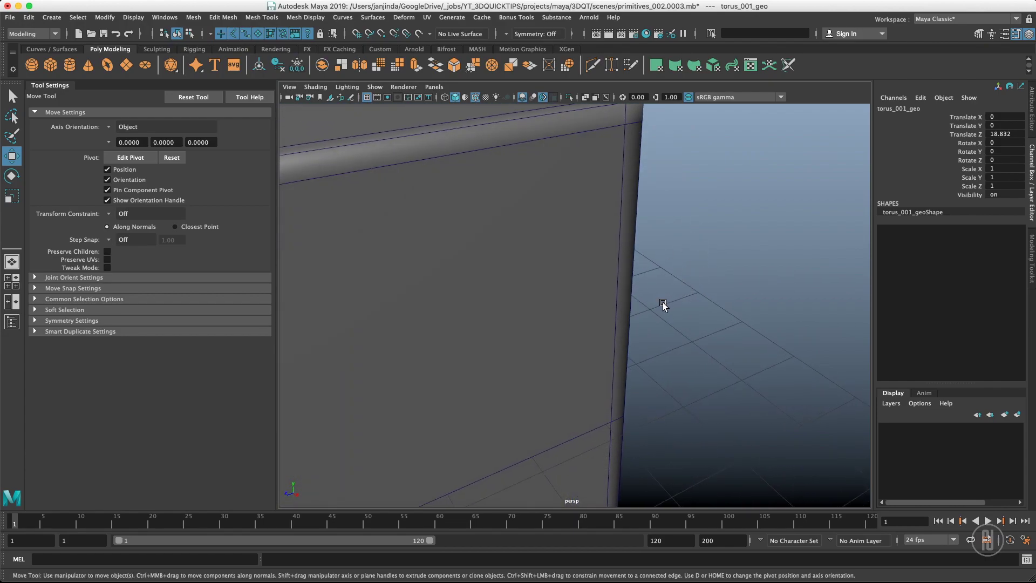
middle_click_drag(746, 261, 728, 185, "alt")
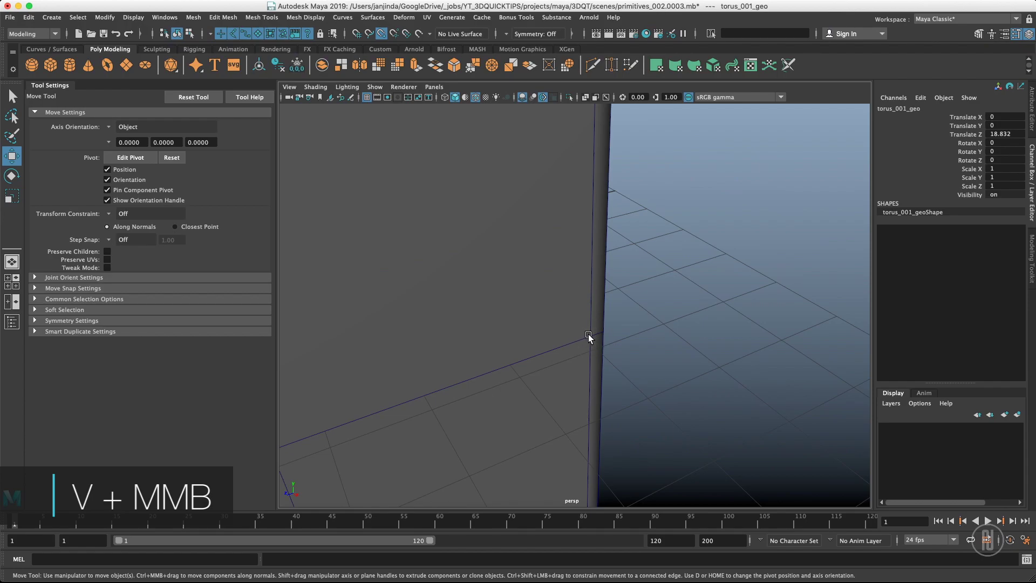
middle_click_drag(589, 336, 590, 336)
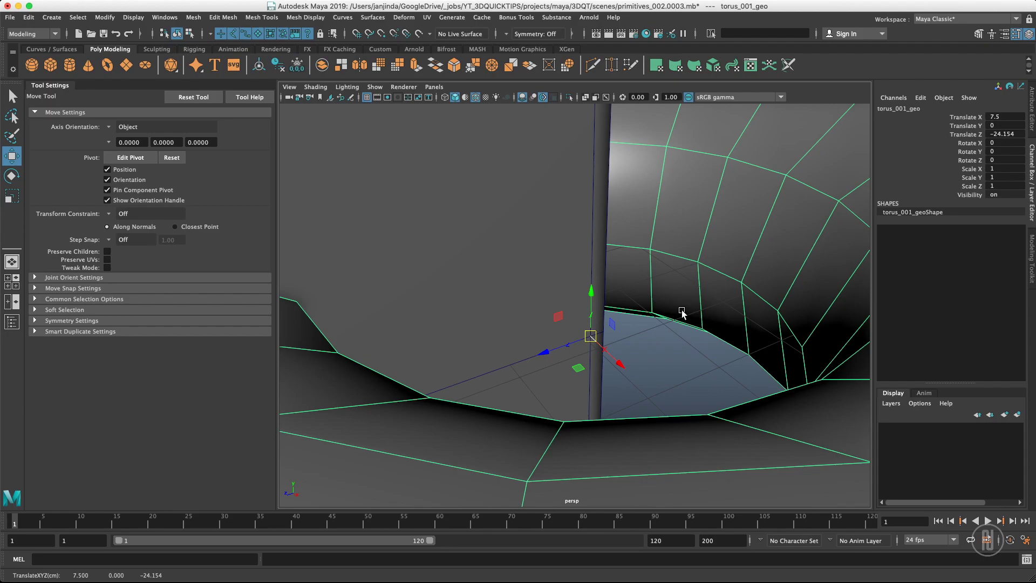
key("q")
key("f")
left_click_drag(596, 310, 672, 256, "alt")
key("w")
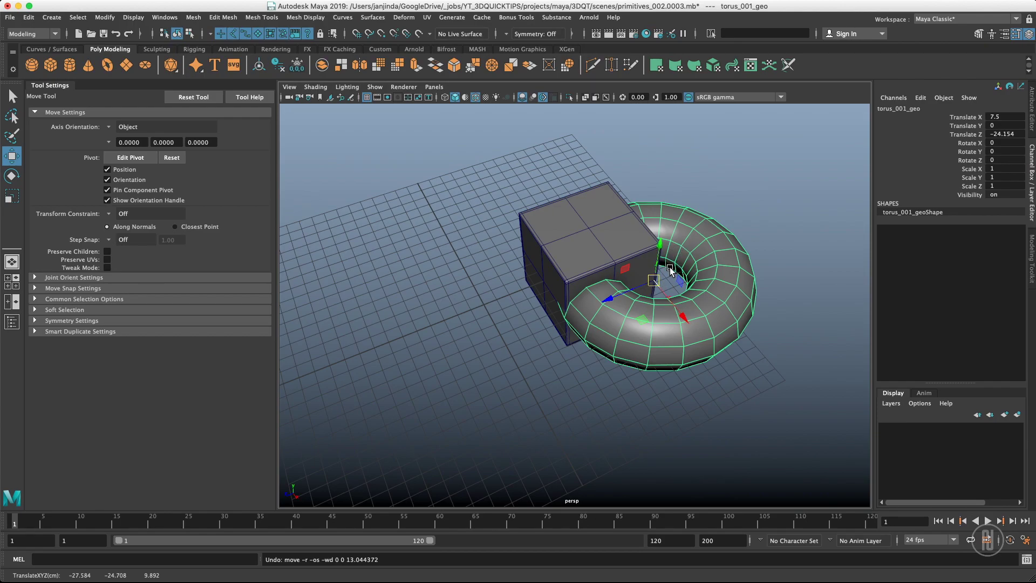
Step: Try moving the snapped torus freely, undo back to its position before the snap, and save another incremental version of the scene
left_click_drag(654, 281, 691, 264)
key("z")
key("z")
key("z")
key("z")
key("z")
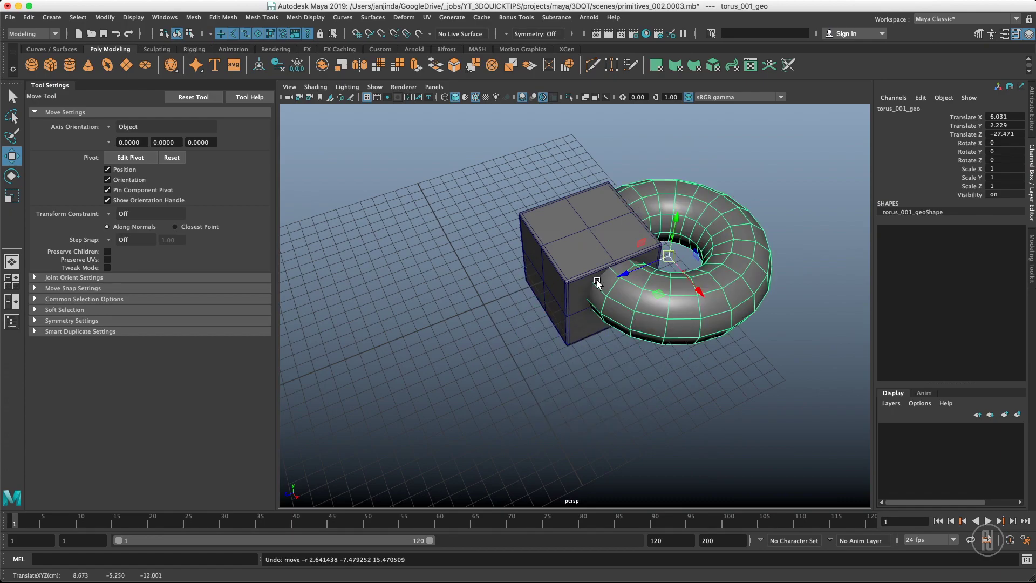
key("q")
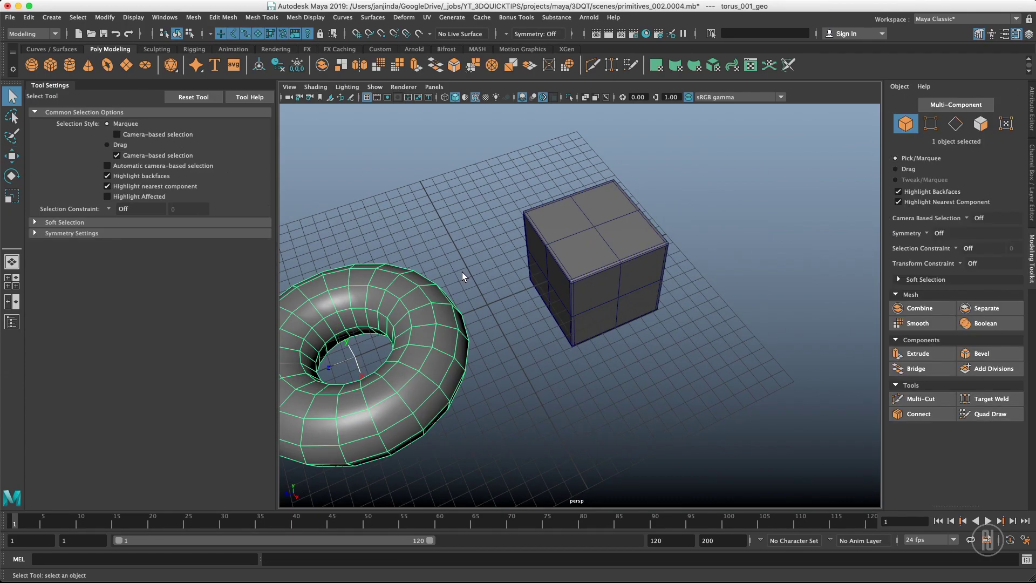
Step: Set the Move tool's axis orientation to Component for the torus
key("w")
left_click_drag(461, 272, 457, 267, "alt")
middle_click_drag(458, 267, 532, 253, "alt")
key("w")
left_click(532, 254)
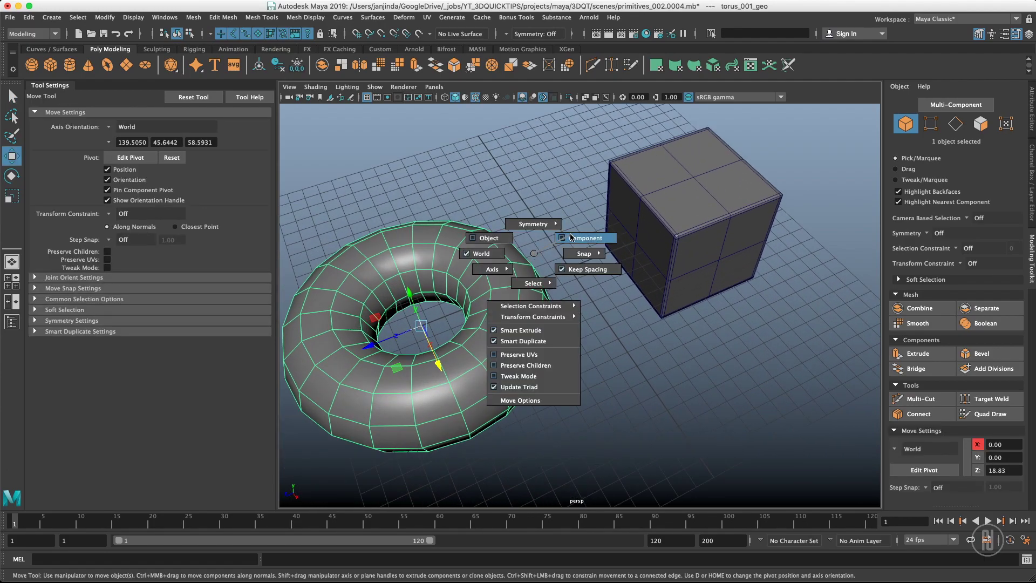
left_click(571, 238)
left_click_drag(504, 251, 527, 245, "alt")
middle_click_drag(527, 245, 559, 199, "alt")
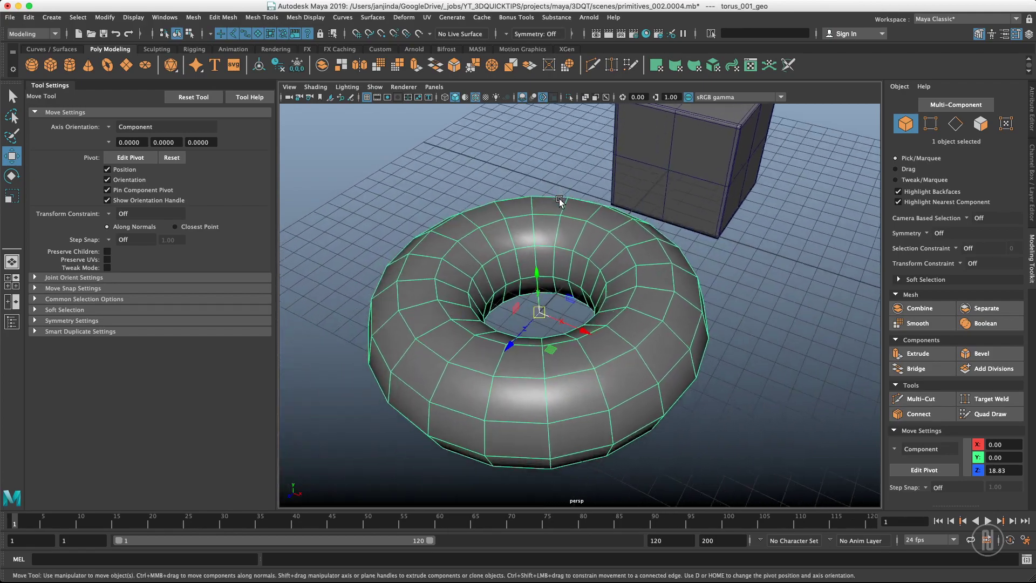
Step: Switch the torus to face selection and pick faces on its upper surface to examine the component-oriented manipulator
left_click_drag(559, 199, 507, 228, "alt")
right_click_drag(507, 228, 556, 243, "alt")
left_click_drag(555, 243, 503, 257, "alt")
middle_click_drag(503, 257, 522, 240, "alt")
mouse_move(534, 240)
left_mouse_down("alt")
mouse_move(527, 246)
mouse_move(550, 245)
left_mouse_up("alt")
mouse_move(550, 245)
right_mouse_down("alt")
mouse_move(520, 243)
mouse_move(545, 245)
right_mouse_up("alt")
left_click_drag(545, 244, 604, 240, "alt")
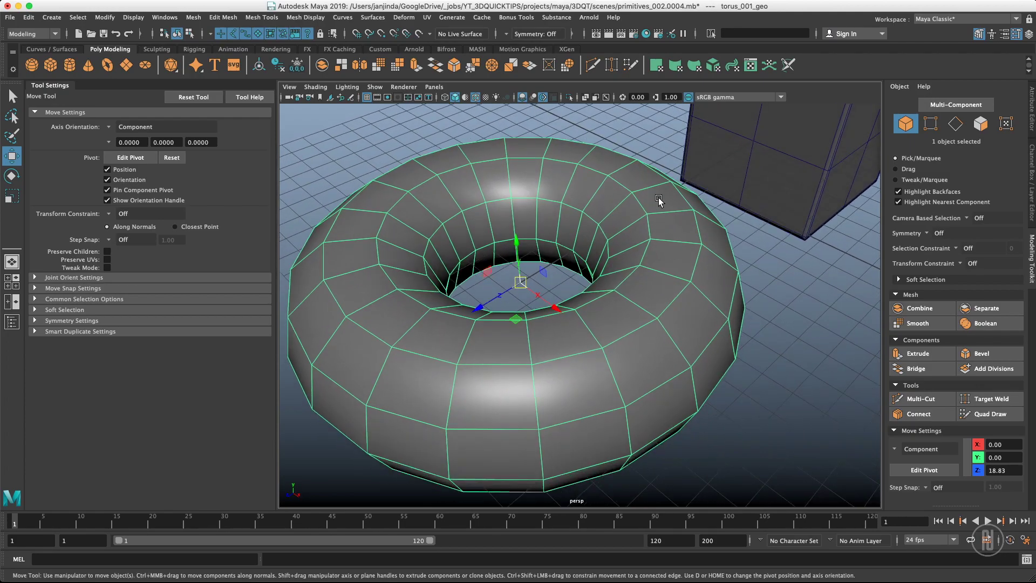
right_click_drag(660, 199, 669, 254)
left_click(670, 257)
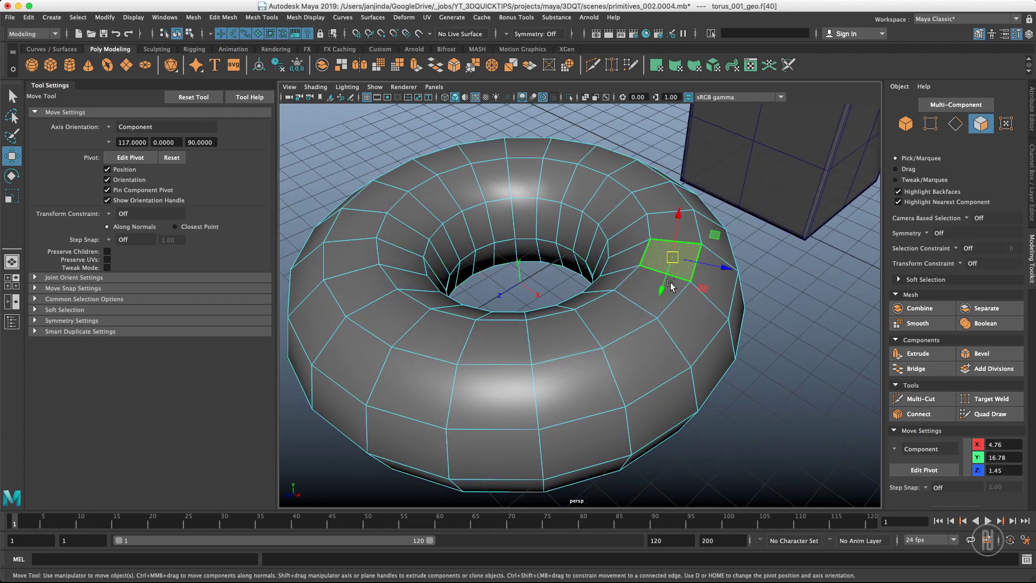
left_click(604, 313, "shift")
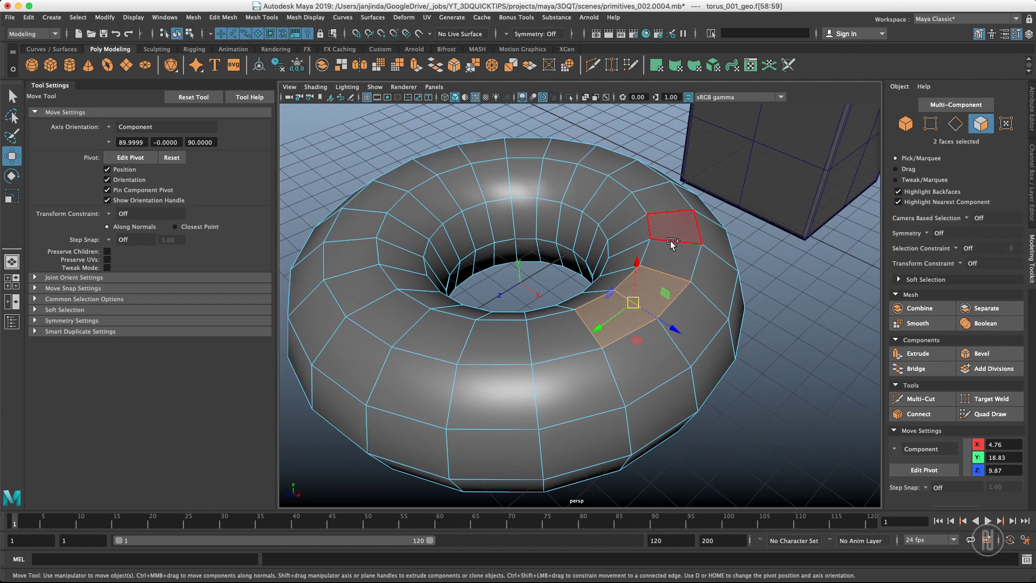
Step: Select different single faces around the torus and compare how the move manipulator aligns to each one
left_click(674, 258)
mouse_move(675, 258)
left_mouse_down("alt")
mouse_move(689, 288)
mouse_move(710, 250)
mouse_move(664, 261)
left_mouse_up("alt")
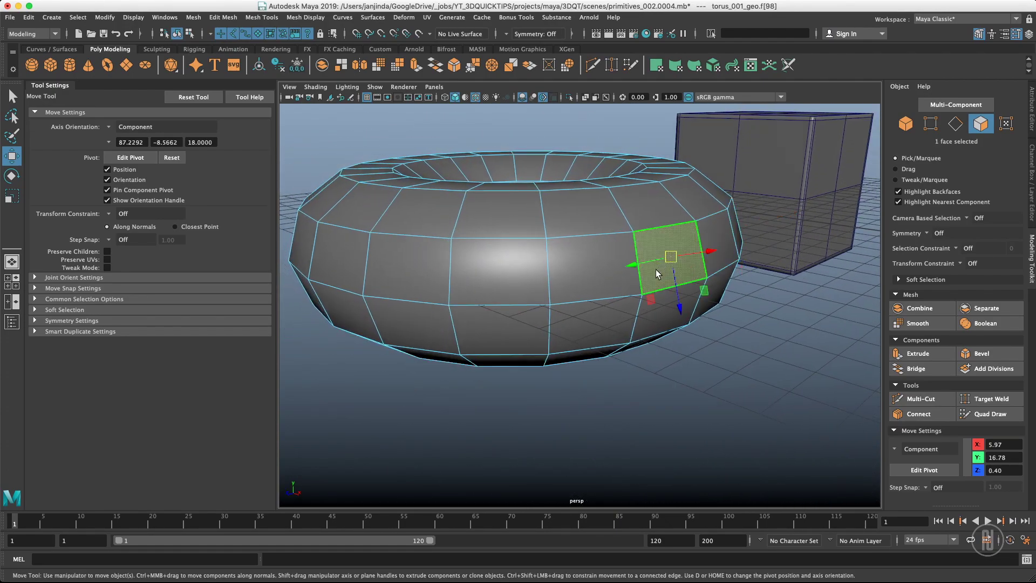
left_click(607, 286)
left_click(470, 280)
left_click_drag(470, 281, 625, 267, "alt")
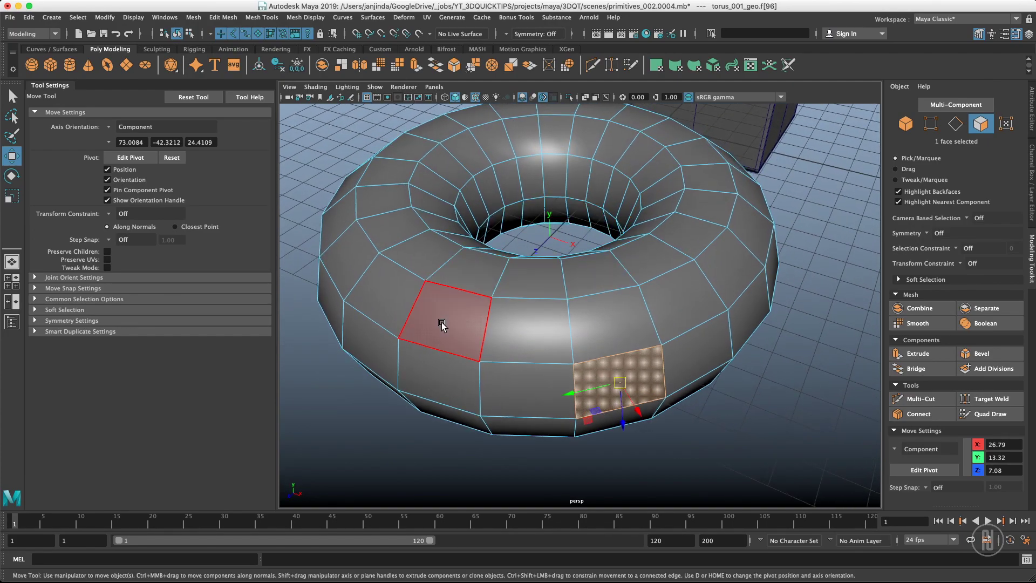
mouse_move(460, 316)
left_mouse_down("alt")
mouse_move(483, 292)
mouse_move(475, 309)
left_mouse_up("alt")
left_click(463, 311)
Step: Select a vertex and then an edge on the torus's outer side to compare their manipulator orientations
right_click_drag(494, 308, 421, 323)
left_click(428, 322)
left_click_drag(474, 327, 429, 306, "alt")
middle_click_drag(430, 305, 499, 324, "alt")
left_click_drag(500, 325, 478, 280, "alt")
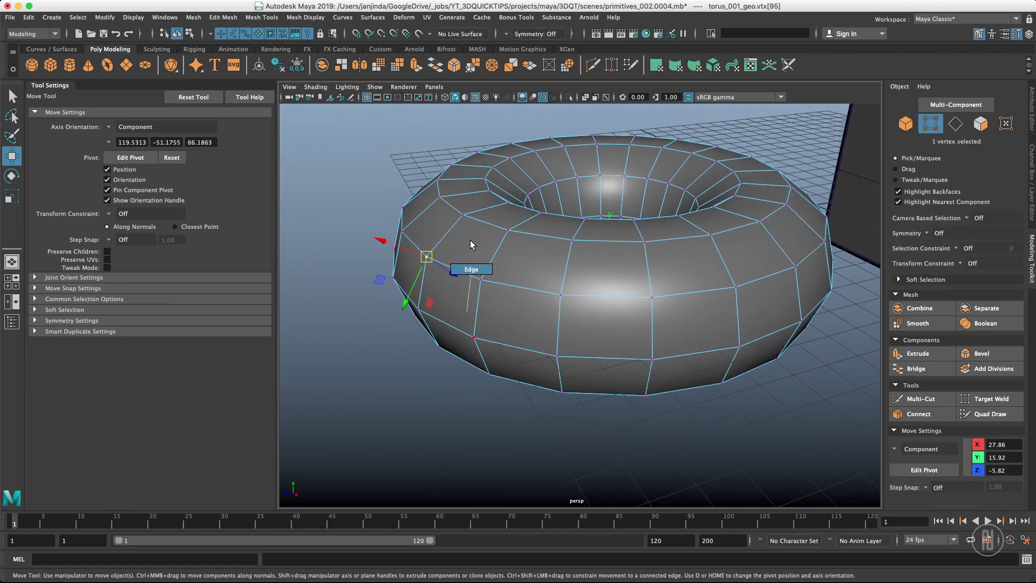
right_click_drag(471, 241, 473, 243)
left_click(489, 274)
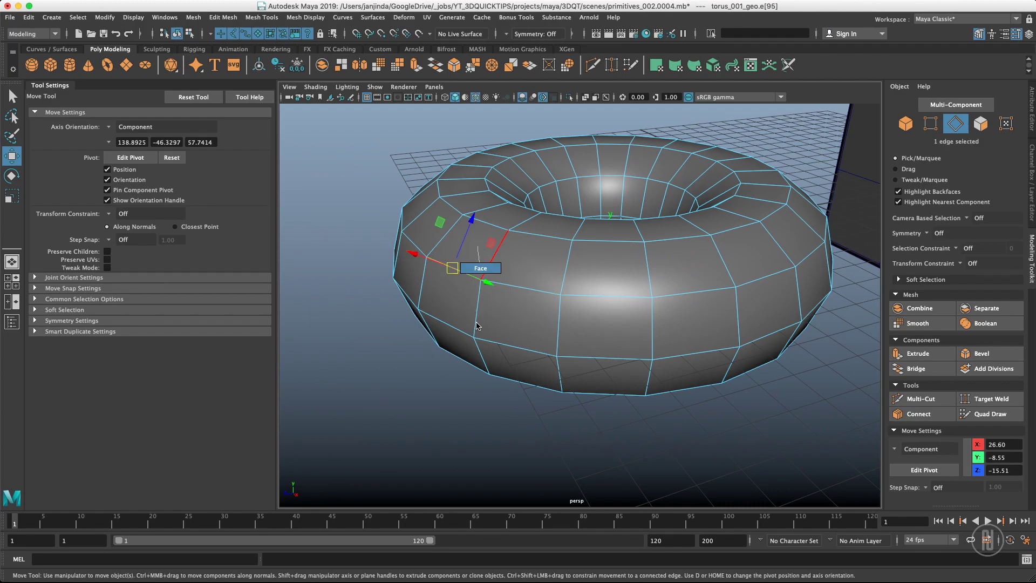
Step: Return to face selection and select a block of four adjacent faces on the torus to inspect their shared manipulator orientation
right_click_drag(480, 321, 479, 324)
left_click_drag(474, 308, 451, 313, "alt")
left_click(457, 274)
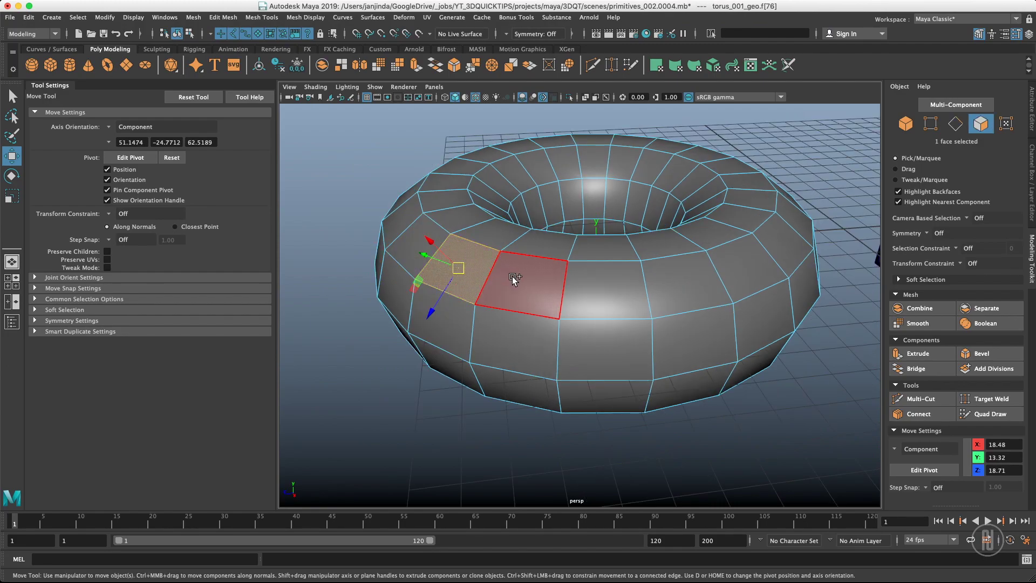
left_click(513, 279, "shift")
left_click(513, 324, "shift")
left_click(432, 316, "shift")
left_click_drag(503, 293, 452, 276, "alt")
middle_click_drag(452, 276, 471, 304, "alt")
left_click_drag(469, 305, 496, 243, "alt")
Step: Try moving a single vertex of the torus in Component orientation, and undo back to the face selection
right_click_drag(461, 250, 418, 252)
left_click(451, 263)
left_click_drag(450, 263, 444, 259)
key("super+z")
key("super+z")
key("super+z")
key("super+z")
key("super+z")
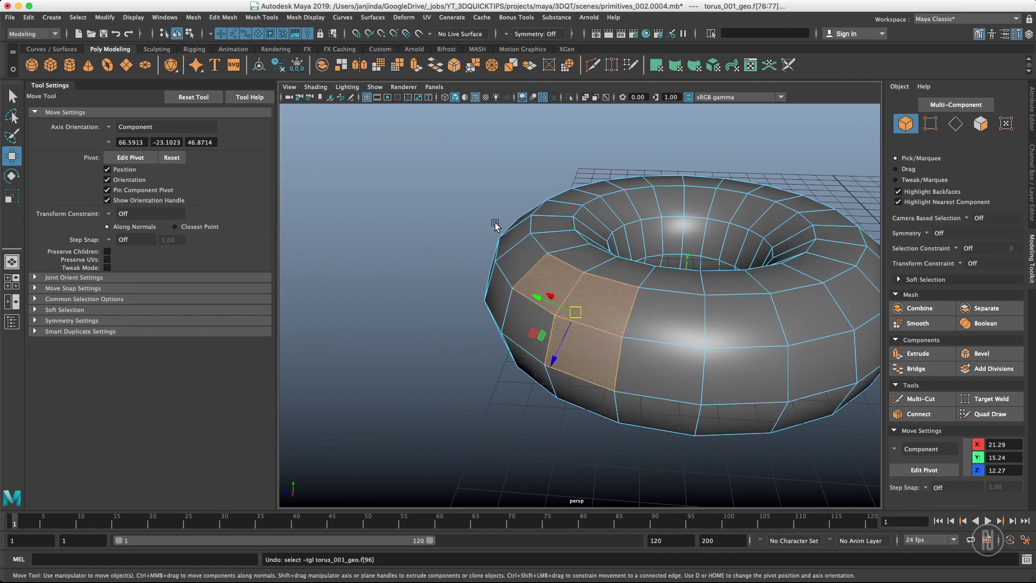
Step: Return the torus to object mode with the Select tool and display the Outliner
key("q")
right_click_drag(537, 284, 657, 192)
left_click_drag(515, 165, 643, 204, "alt")
middle_click_drag(643, 204, 497, 248, "alt")
left_click_drag(496, 248, 649, 215, "alt")
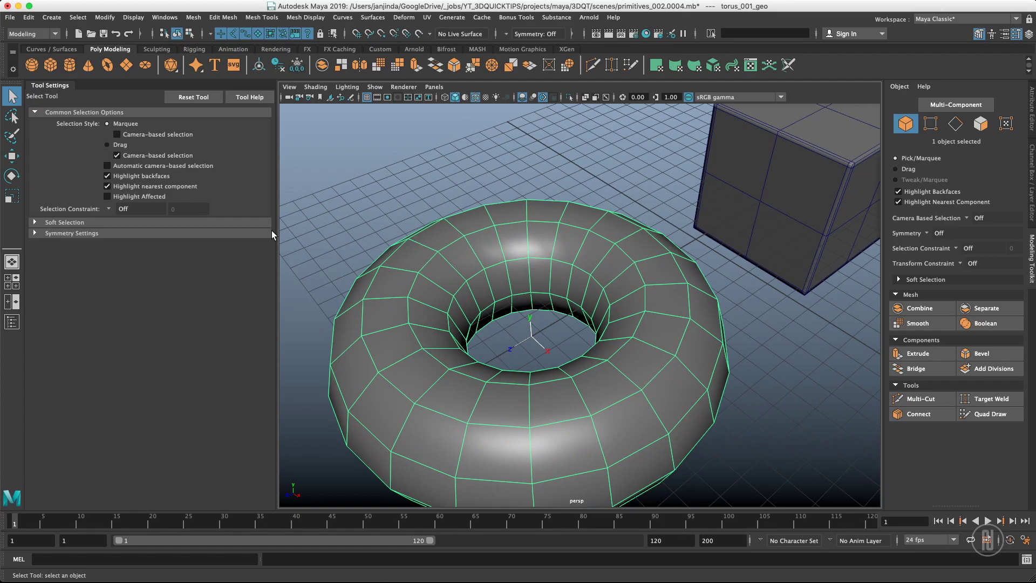
left_click(12, 322)
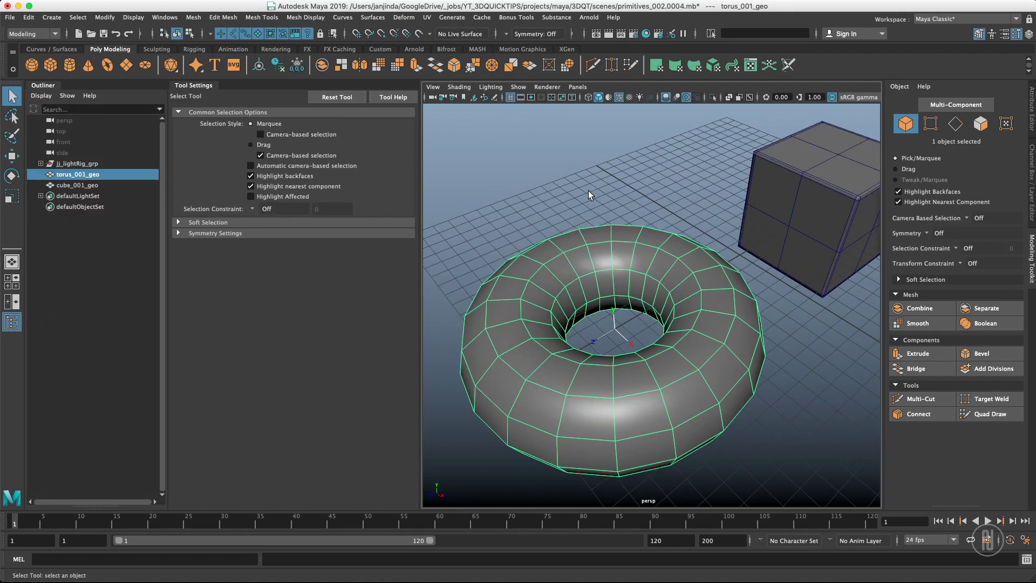
Step: Rotate the cube freely to a tilted angle and parent torus_001_geo under cube_001_geo
key("a")
left_click(680, 227)
key("e")
left_click_drag(736, 215, 672, 225)
key("q")
left_click_drag(77, 174, 75, 185)
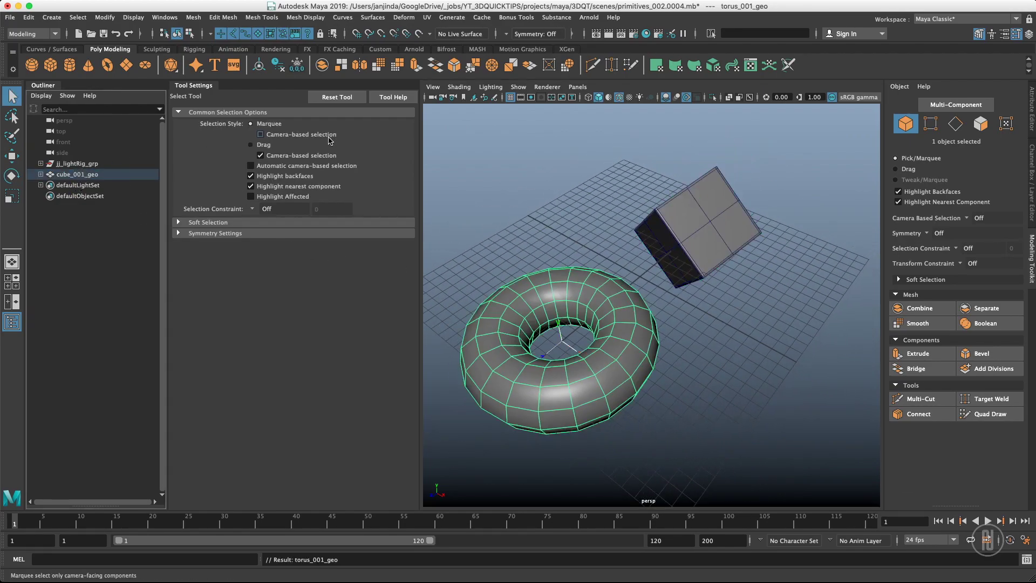
Step: Set the Move tool's axis orientation to Object and rotate the torus freely so it tilts differently from the cube
key("w")
left_click_drag(583, 330, 534, 270, "alt")
key("w")
key("e")
left_click_drag(641, 287, 613, 324, "alt")
key("w")
left_click_drag(597, 276, 664, 264, "alt")
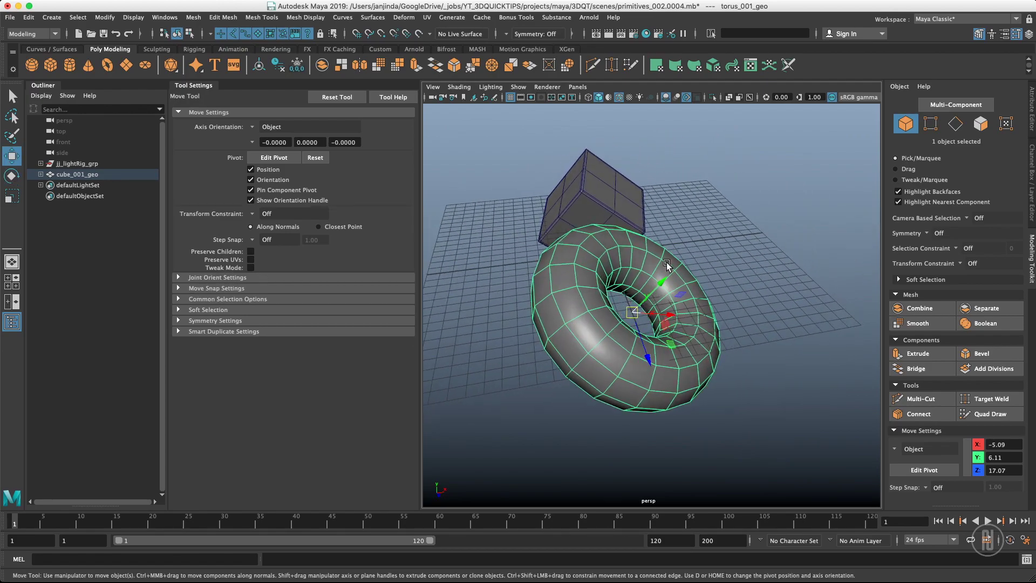
key("e")
left_click_drag(636, 324, 608, 147)
key("w")
Step: Switch the Move tool's axis orientation from Object to Parent for the torus
left_click_drag(717, 232, 698, 250, "alt")
left_click(697, 249)
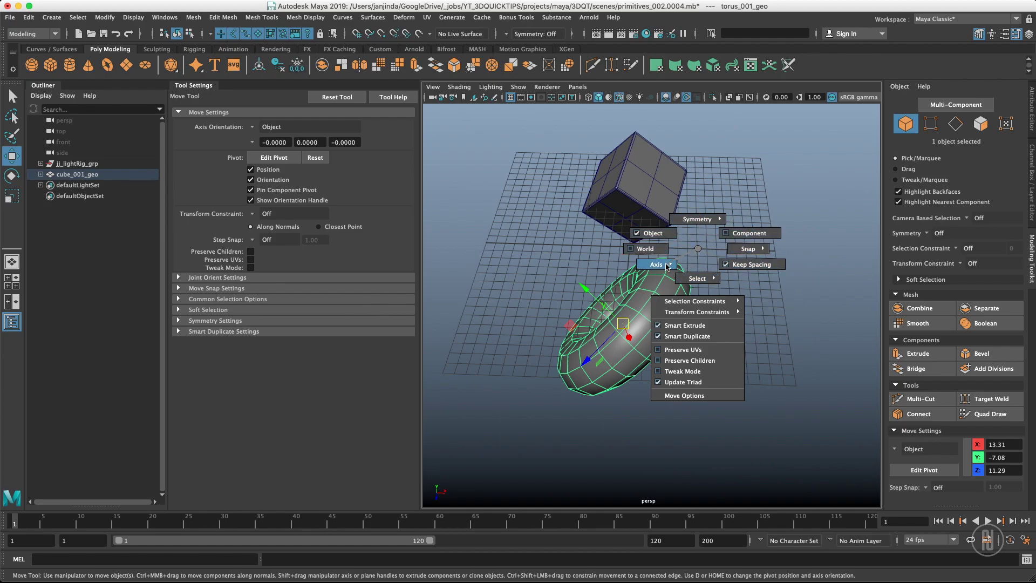
mouse_move(656, 265)
left_click(613, 264)
left_click_drag(658, 266, 606, 233, "alt")
right_click_drag(609, 237, 691, 261, "alt")
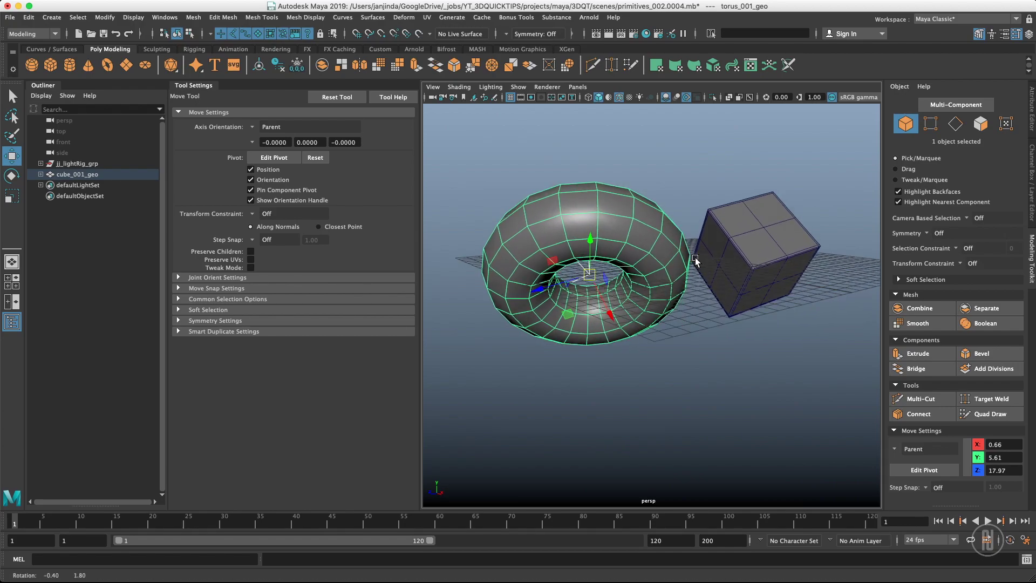
Step: Display the torus and cube in wireframe
left_click_drag(599, 241, 617, 257, "alt")
scroll(616, 258, "up", 3)
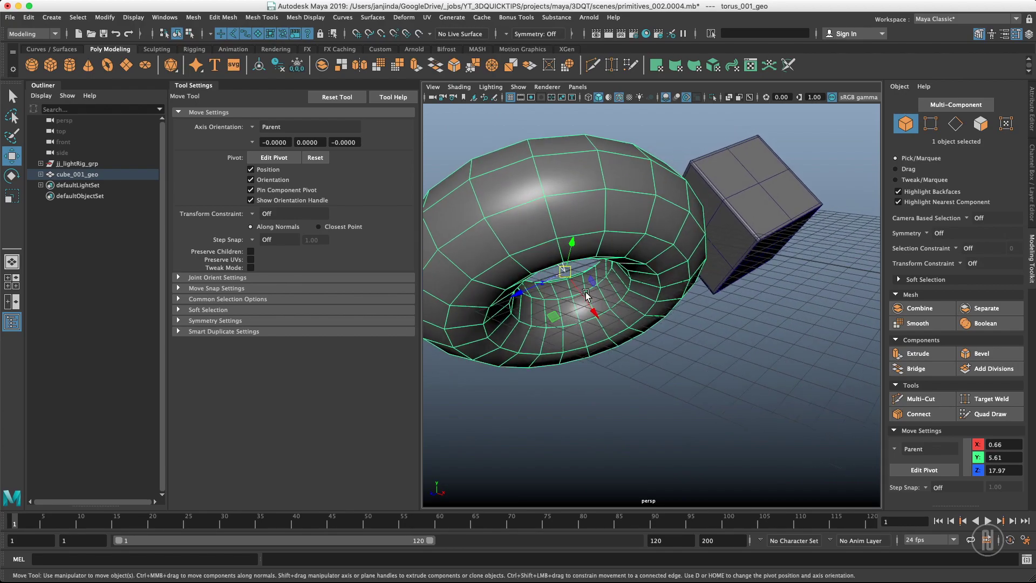
key("4")
left_click_drag(644, 246, 664, 254, "alt")
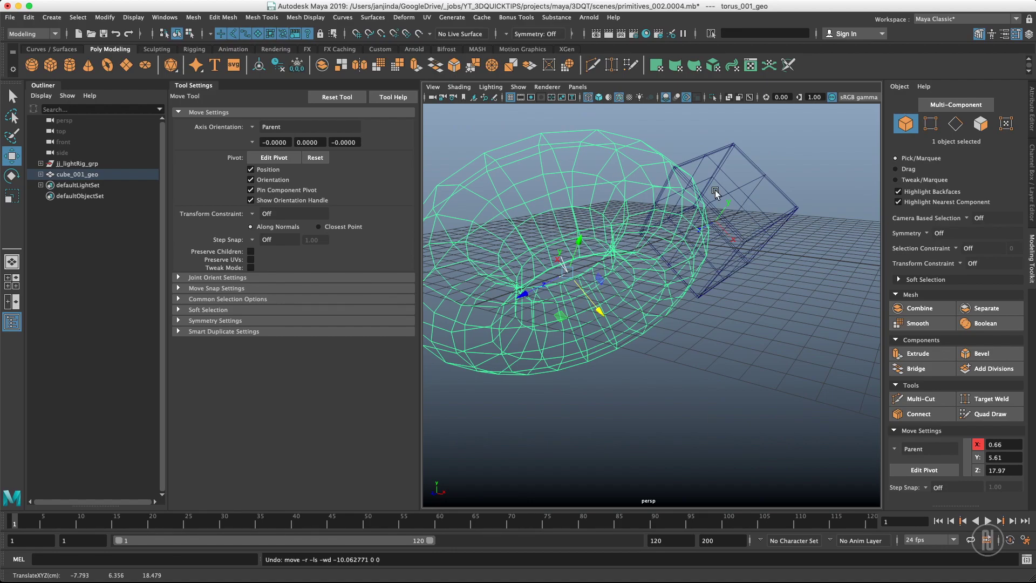
Step: Try moving the torus in its parent's XZ plane, undo the move, and save another incremental version of the scene
left_click_drag(710, 243, 724, 247, "alt")
left_click_drag(586, 330, 588, 308)
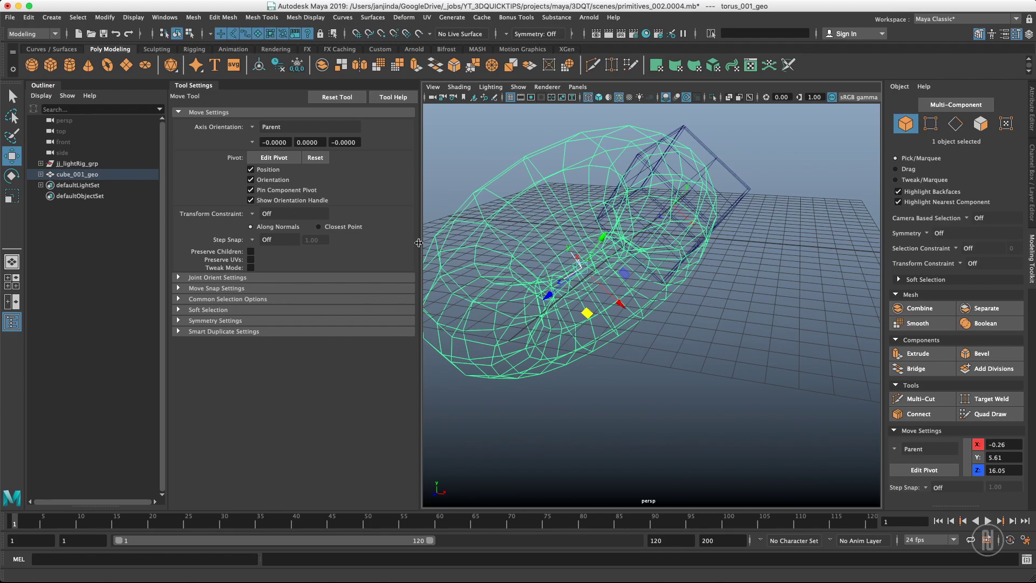
key("ctrl+z")
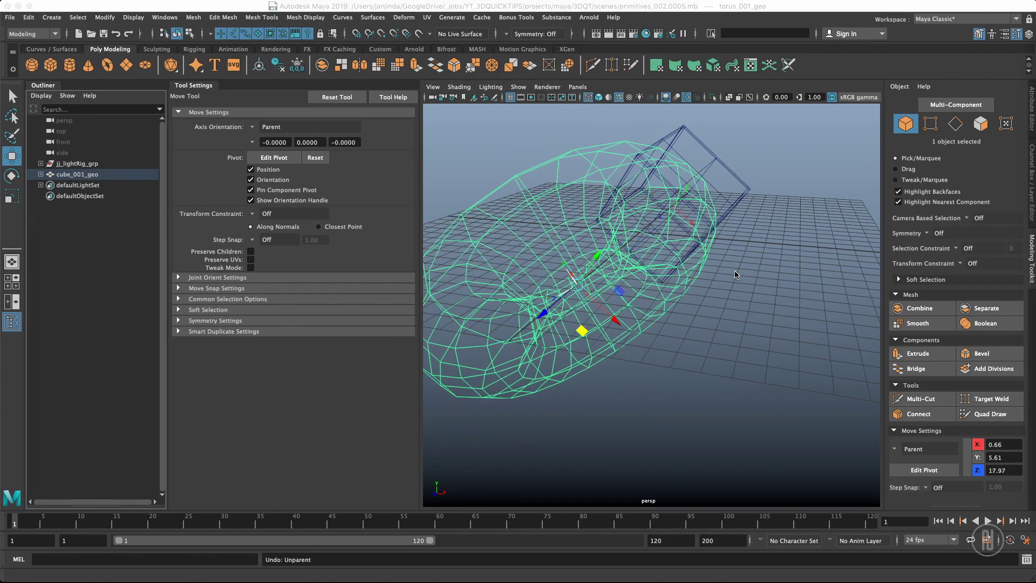
Step: Unparent the torus from the cube so both sit at the top level of the scene hierarchy
left_click(40, 174)
left_click(88, 175)
left_click(92, 186)
key("shift+p")
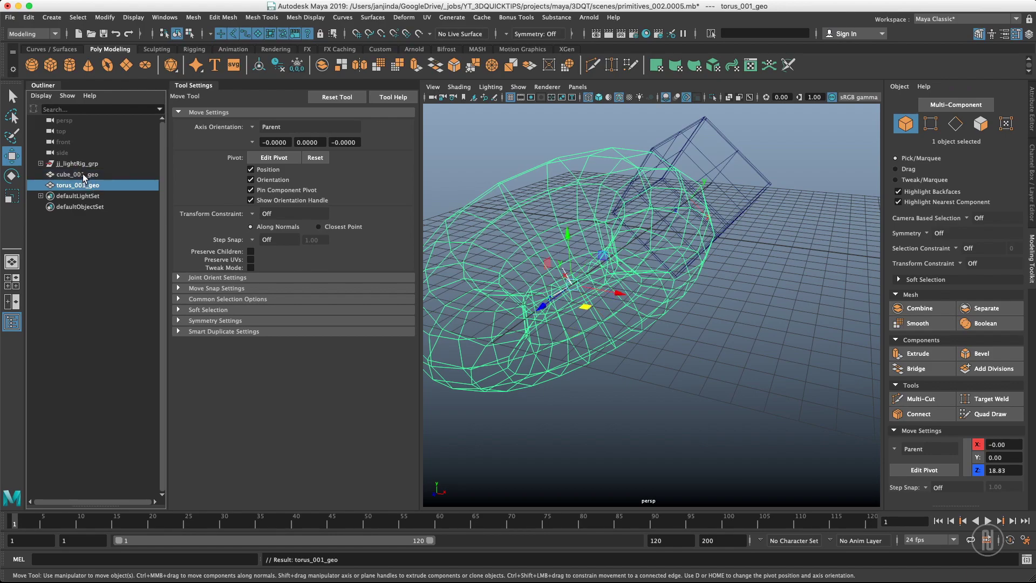
Step: Select the cube together with the torus and set all their Translate and Rotate values to 0
left_click(84, 174, "shift")
left_click(1032, 162)
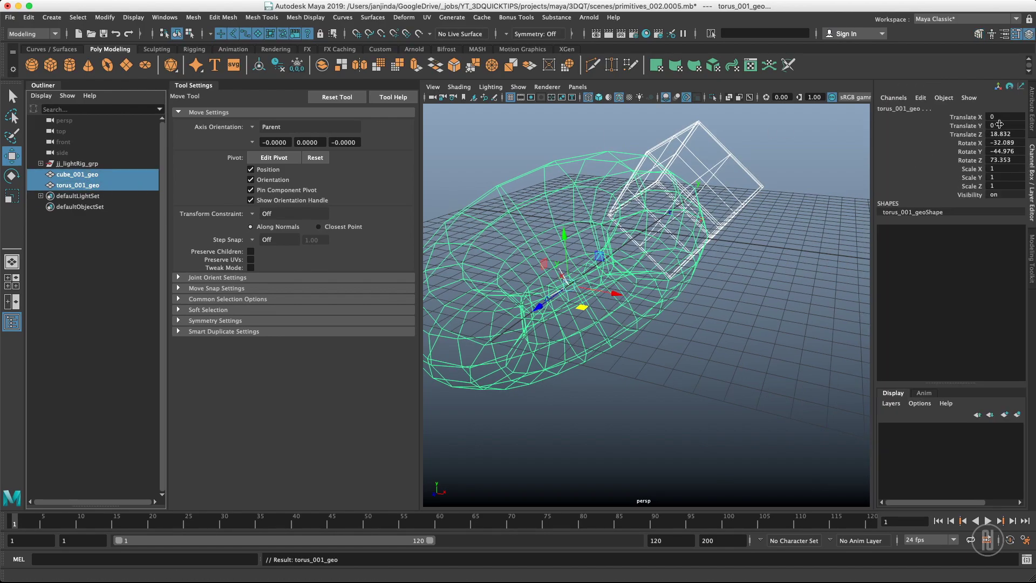
left_click_drag(1005, 120, 1008, 155)
type("0")
key("Return")
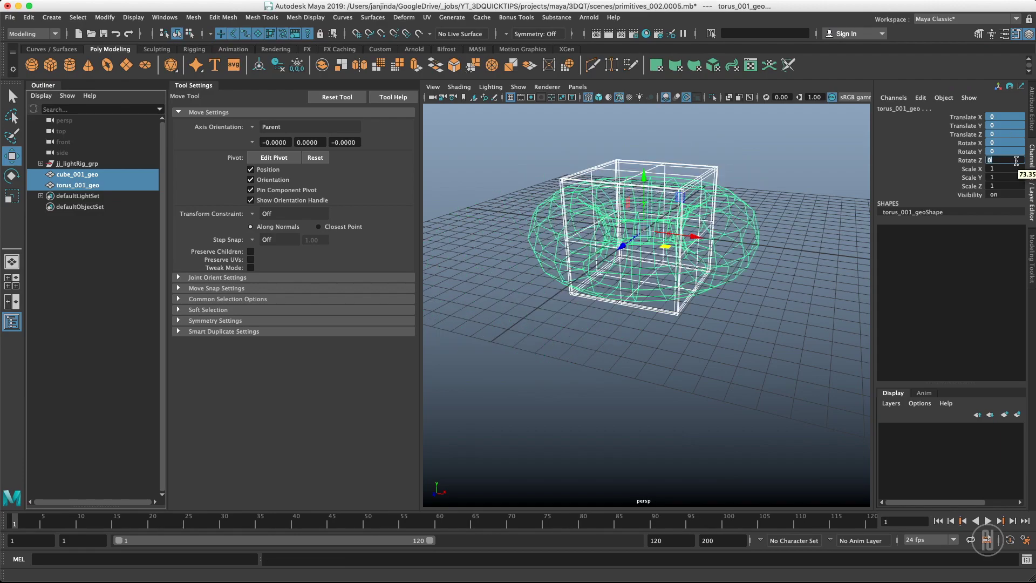
Step: Move the torus along the Z axis to about 15.7, clear of the cube
left_click(777, 177)
left_click(757, 217)
left_click_drag(771, 214, 535, 286, "alt")
left_click(684, 237)
left_click_drag(667, 238, 758, 210)
Step: Display the torus and cube smooth shaded with default lighting
left_click(748, 292)
key("7")
right_click_drag(714, 224, 674, 225, "alt")
key("5")
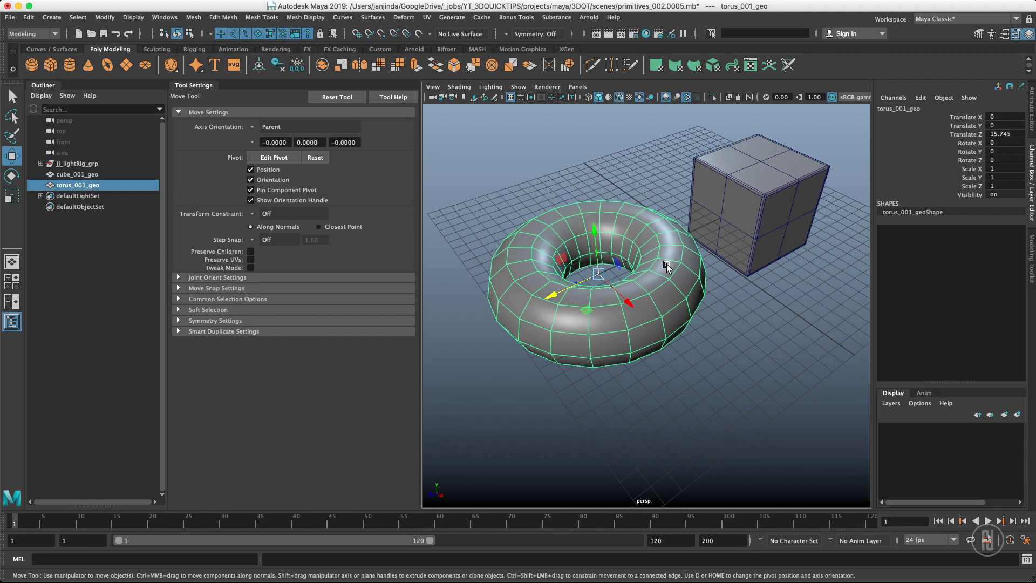
Step: Switch the torus to vertex mode and select a single vertex on its upper surface
right_click_drag(677, 280, 613, 295)
left_click_drag(617, 294, 662, 300, "alt")
right_click_drag(659, 298, 682, 291, "alt")
left_click(681, 302)
left_click_drag(658, 319, 605, 320, "alt")
right_click_drag(615, 312, 662, 285, "alt")
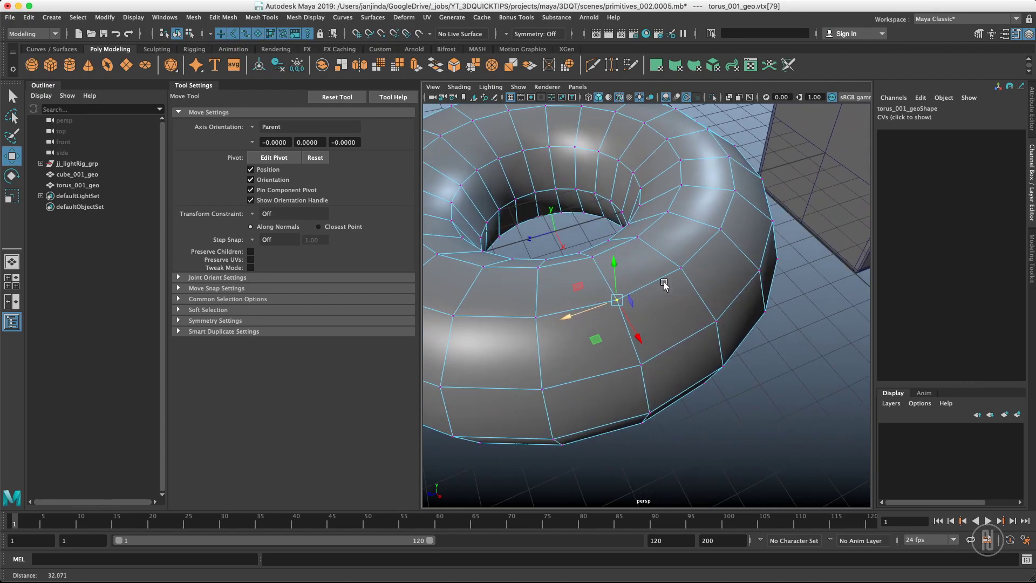
Step: Select a different vertex on the near upper side of the torus and hide the Outliner
left_click_drag(665, 285, 657, 281, "alt")
right_click_drag(658, 281, 648, 278, "alt")
left_click_drag(648, 278, 686, 270, "alt")
middle_click_drag(626, 309, 683, 277, "alt")
left_click_drag(684, 276, 685, 276, "alt")
right_click_drag(652, 259, 678, 259, "alt")
left_click_drag(679, 259, 689, 262, "alt")
right_click_drag(689, 262, 654, 270, "alt")
left_click_drag(654, 270, 640, 270, "alt")
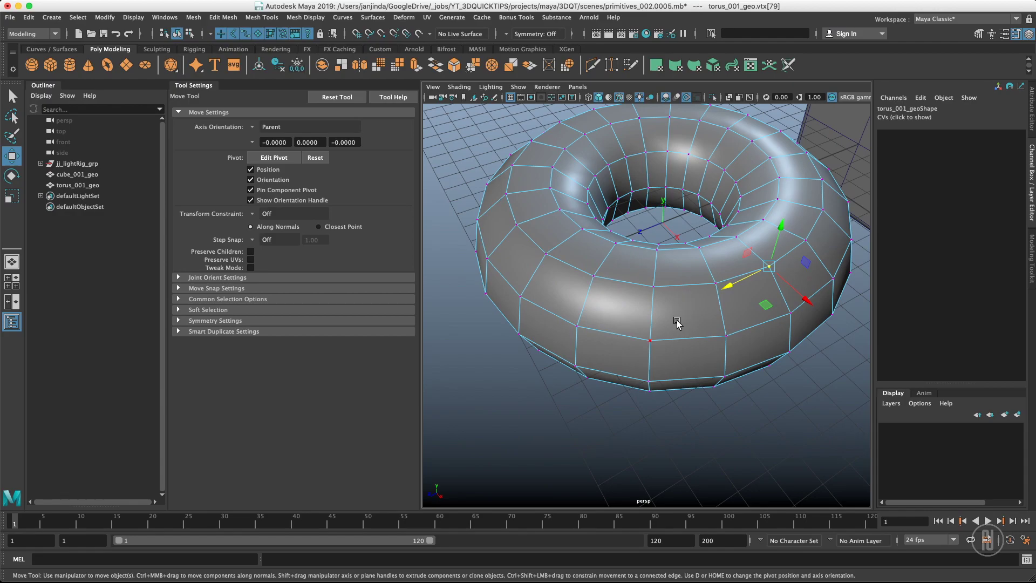
left_click(654, 286)
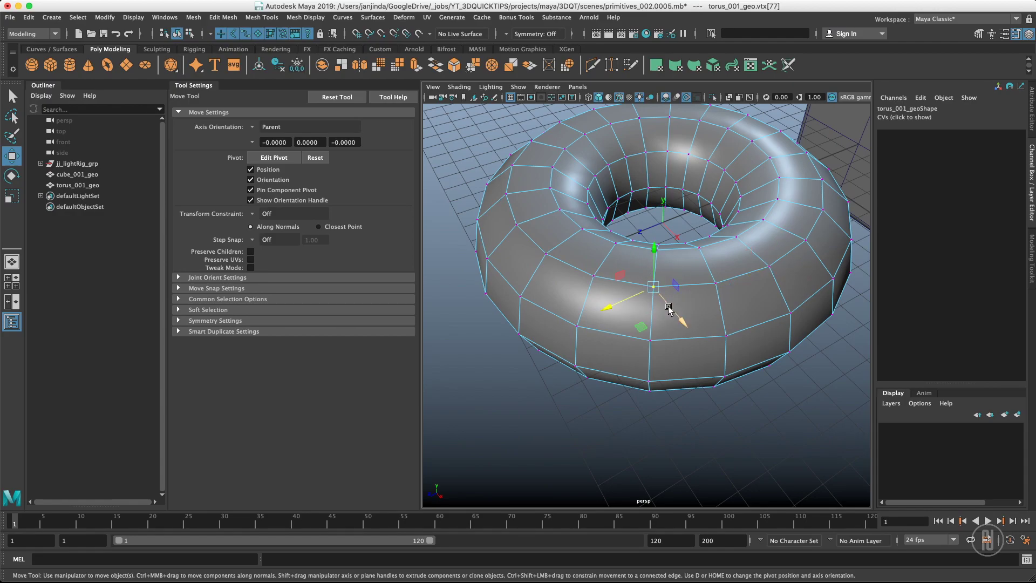
left_click(12, 322)
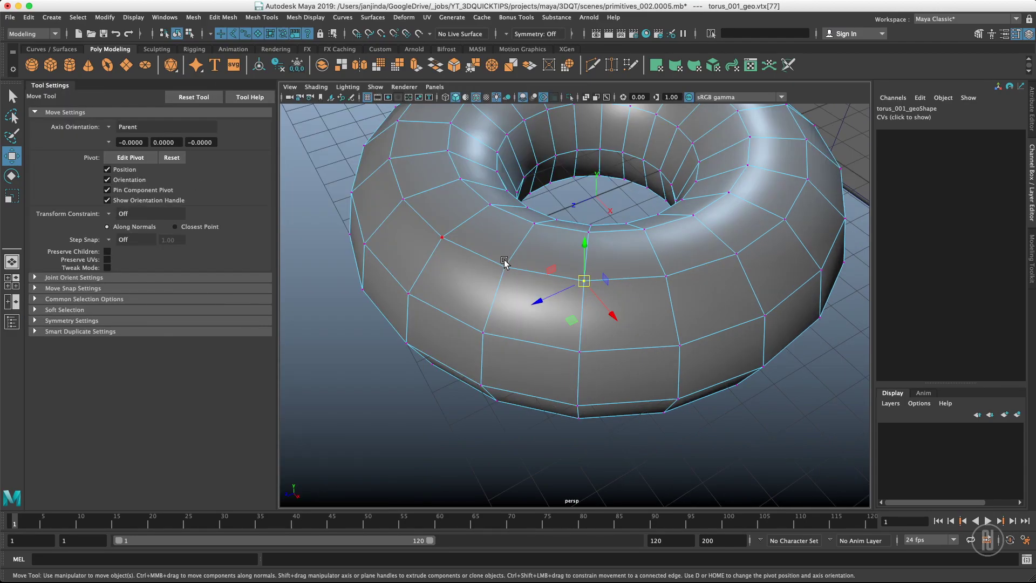
Step: Select a neighbouring vertex on the torus's outer surface and set the Move tool's axis orientation to Normal
left_click_drag(640, 267, 598, 268, "alt")
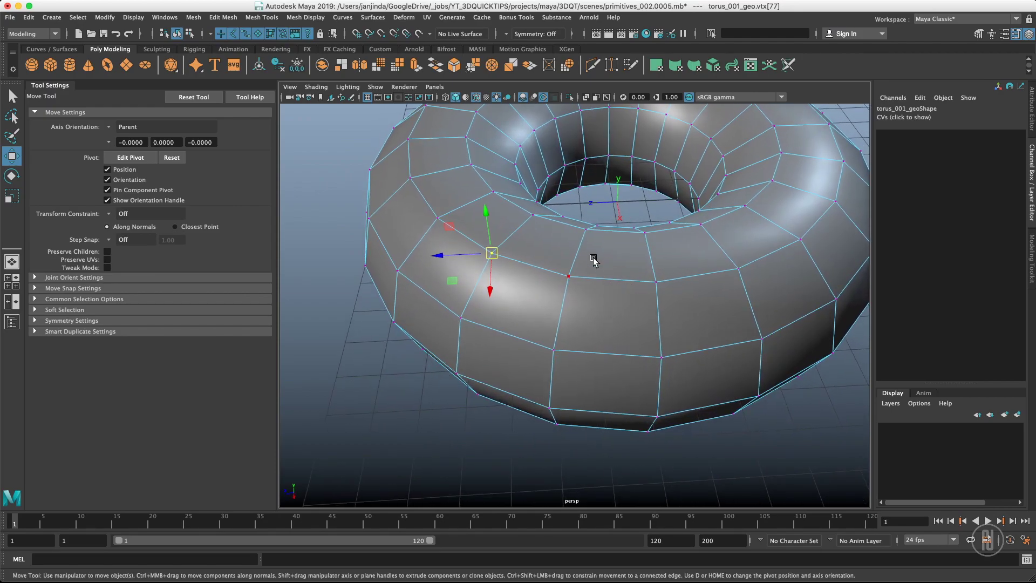
left_click(568, 276)
left_click_drag(550, 305, 426, 283, "alt")
left_click(569, 269)
left_click_drag(584, 259, 519, 217, "alt")
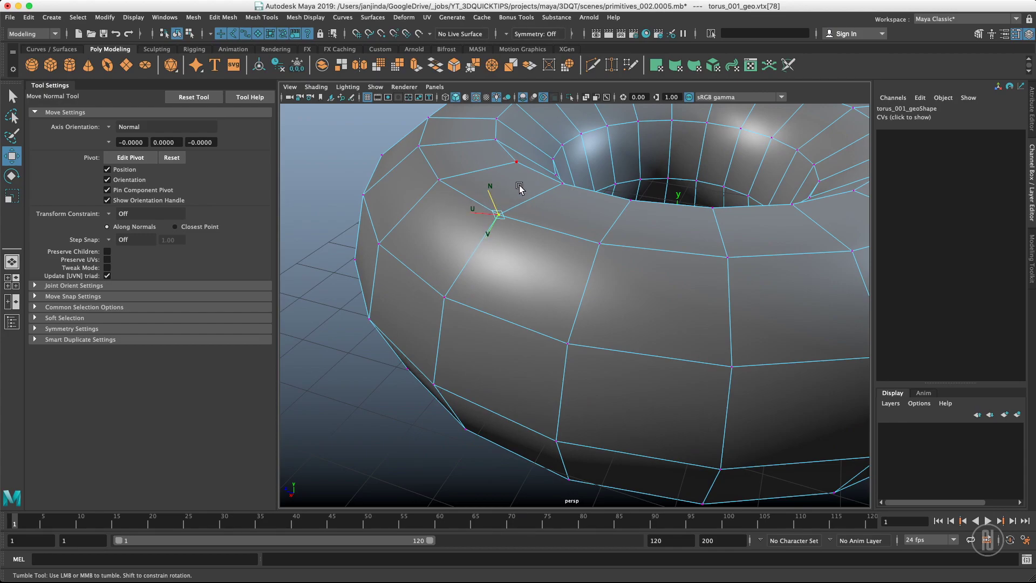
Step: Try moving the selected vertex along its normal (N) axis and undo the move
right_click_drag(537, 209, 504, 211, "alt")
left_click_drag(504, 211, 525, 210, "alt")
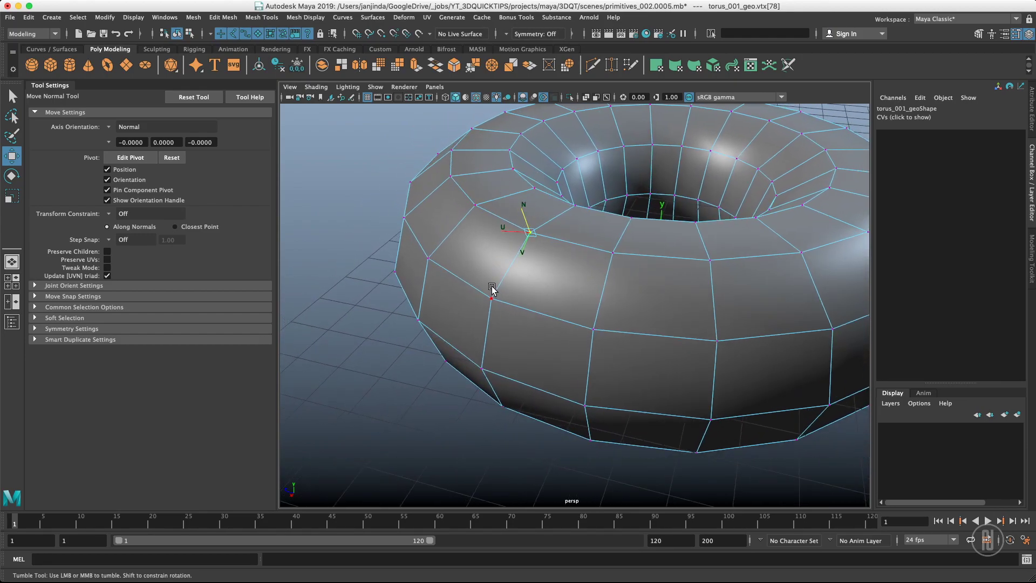
left_click_drag(526, 214, 558, 251)
key("ctrl+z")
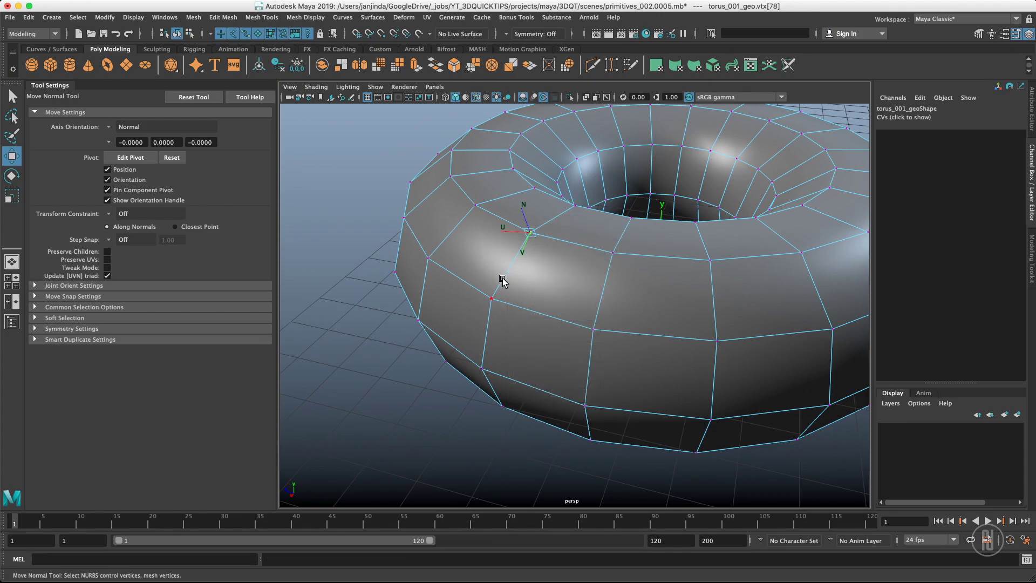
Step: Select an edge loop running around the torus's tube and convert it to a vertex selection
right_click_drag(502, 278, 501, 229)
double_click(508, 267)
right_click_drag(560, 251, 410, 268, "ctrl")
Step: Try moving the loop's vertices in the Component axis orientation and undo the moves
mouse_move(565, 243)
left_mouse_down()
mouse_move(613, 228)
mouse_move(573, 260)
left_mouse_up()
left_click_drag(530, 326, 495, 296)
key("ctrl+z")
key("ctrl+z")
left_click_drag(550, 241, 566, 251, "alt")
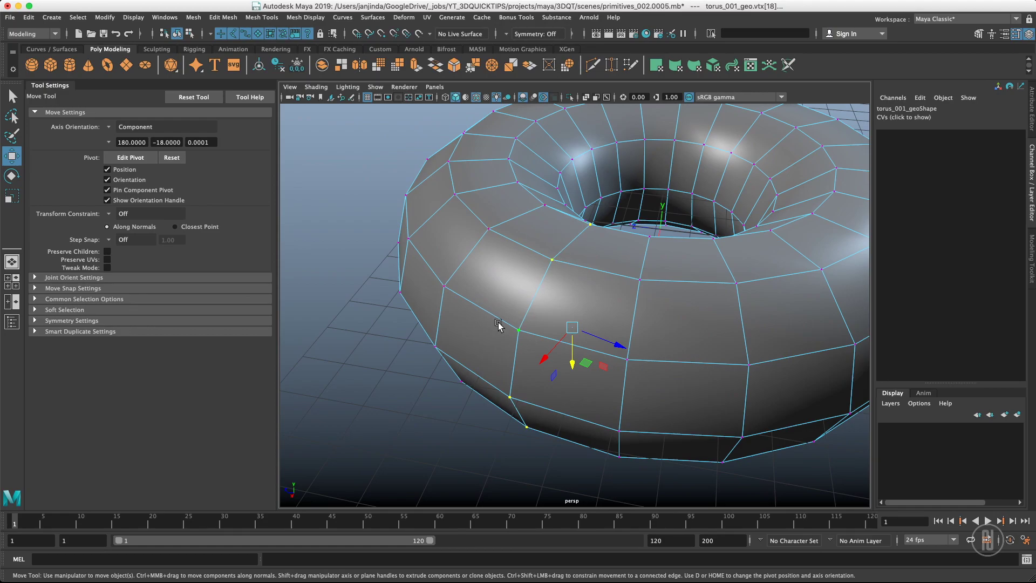
Step: Set the axis orientation to Normal and try moving the tube loop's vertices along the normal
left_click_drag(528, 313, 476, 282, "alt")
left_click(525, 279)
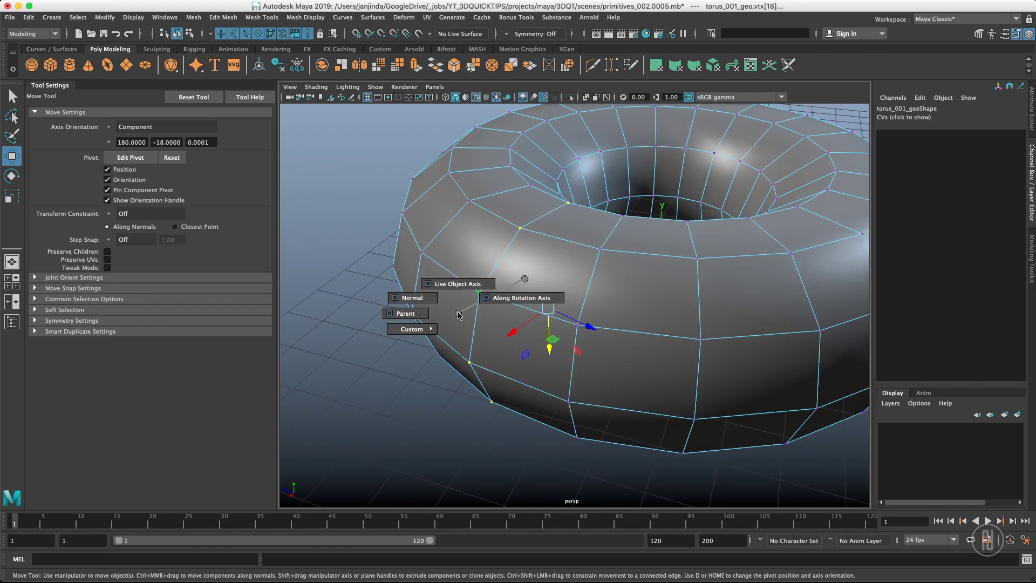
left_click(398, 288)
left_click_drag(570, 294, 570, 291)
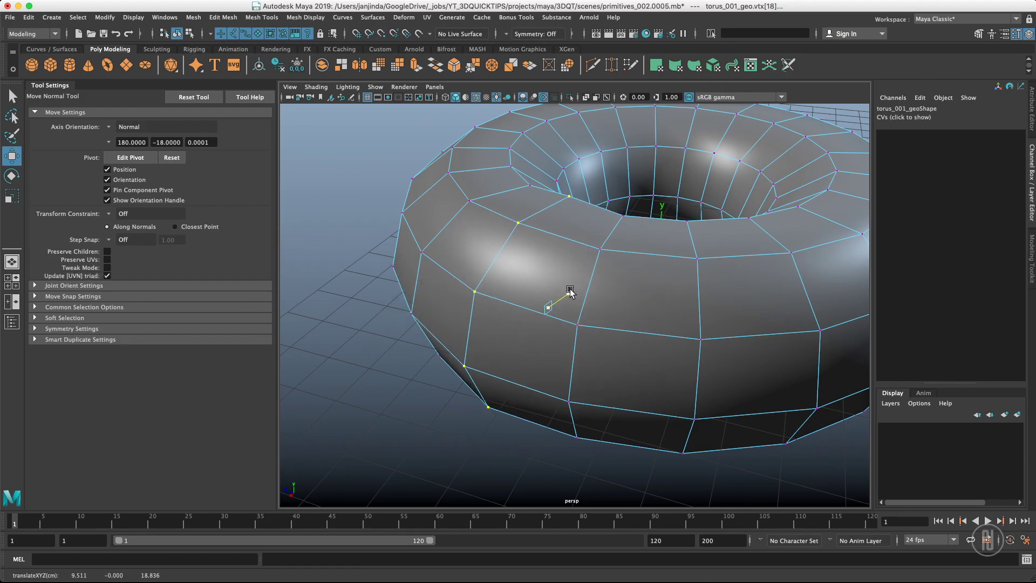
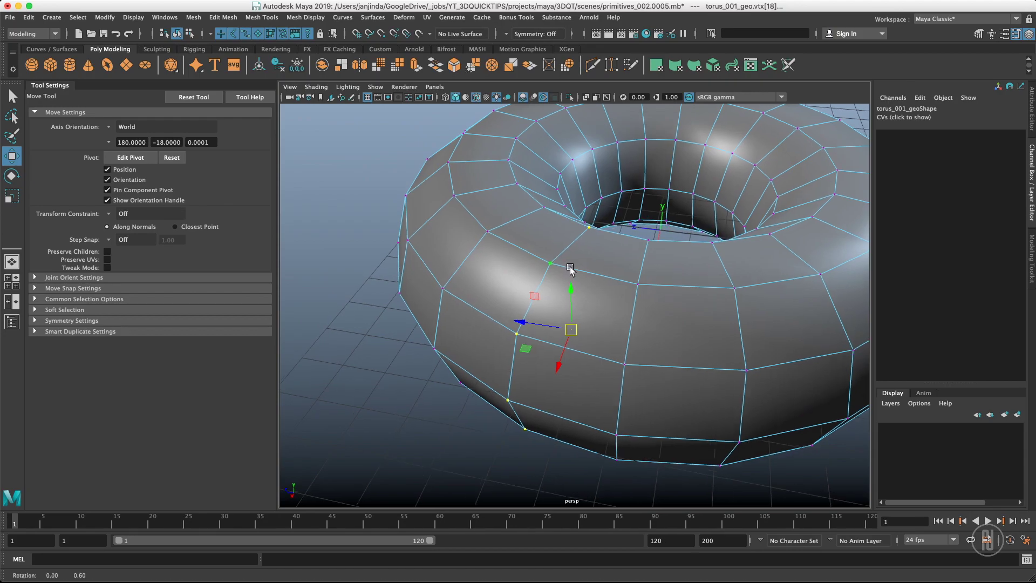
Step: Select the horizontal ring of vertices around the torus's outer side, try moving it along the vertex normals, and undo the move
right_click_drag(532, 255, 554, 257, "alt")
scroll(554, 258, "down", 5)
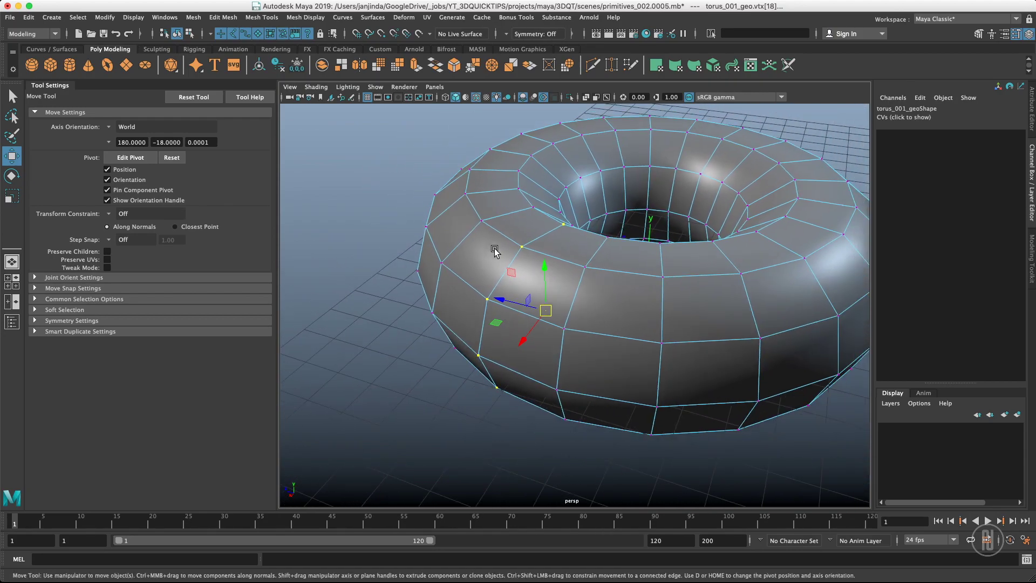
left_click_drag(553, 275, 499, 257, "alt")
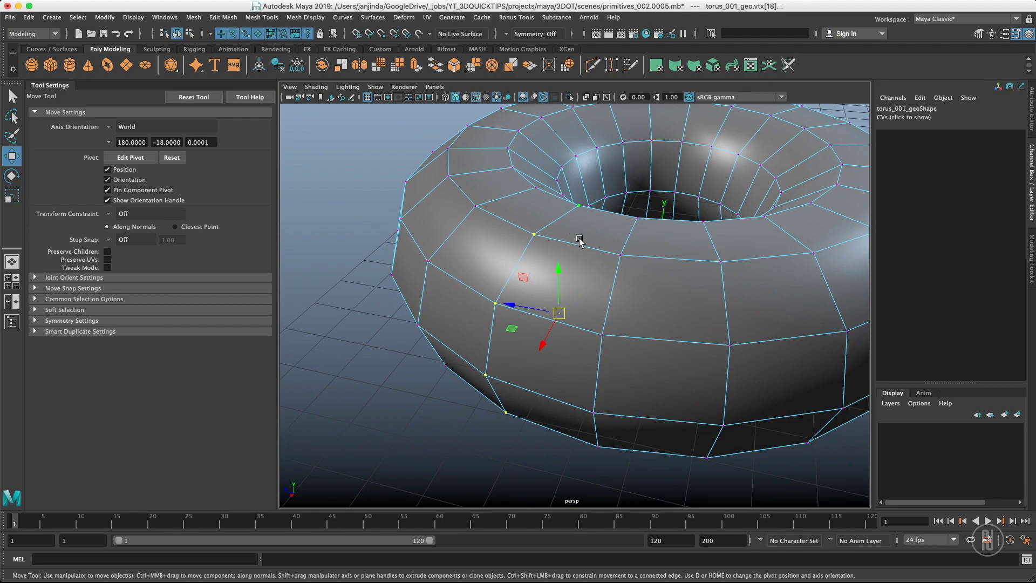
left_click(605, 339)
double_click(731, 343, "shift")
left_click_drag(739, 300, 670, 247, "alt")
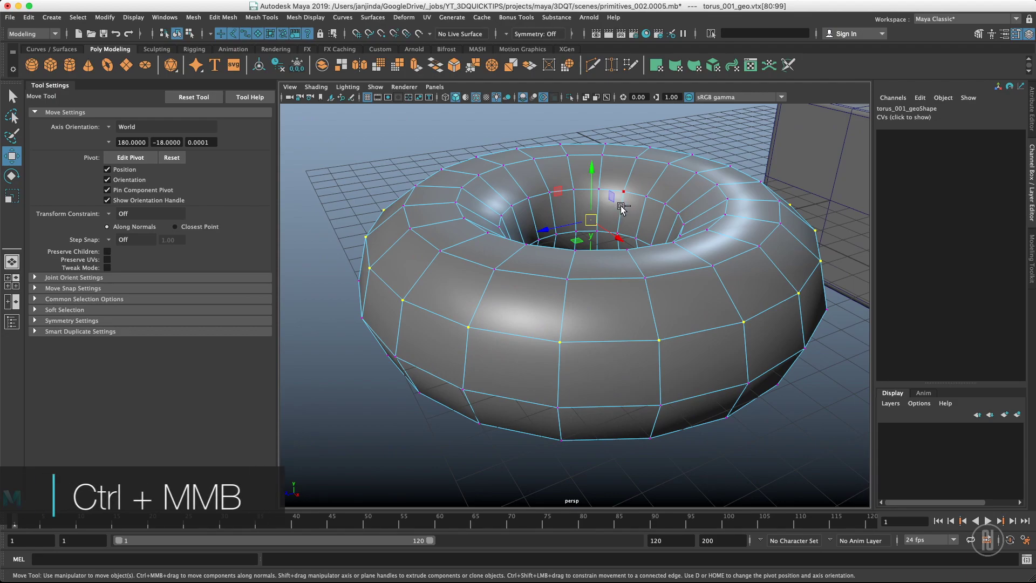
middle_click_drag(618, 215, 579, 239, "ctrl")
key("super+z")
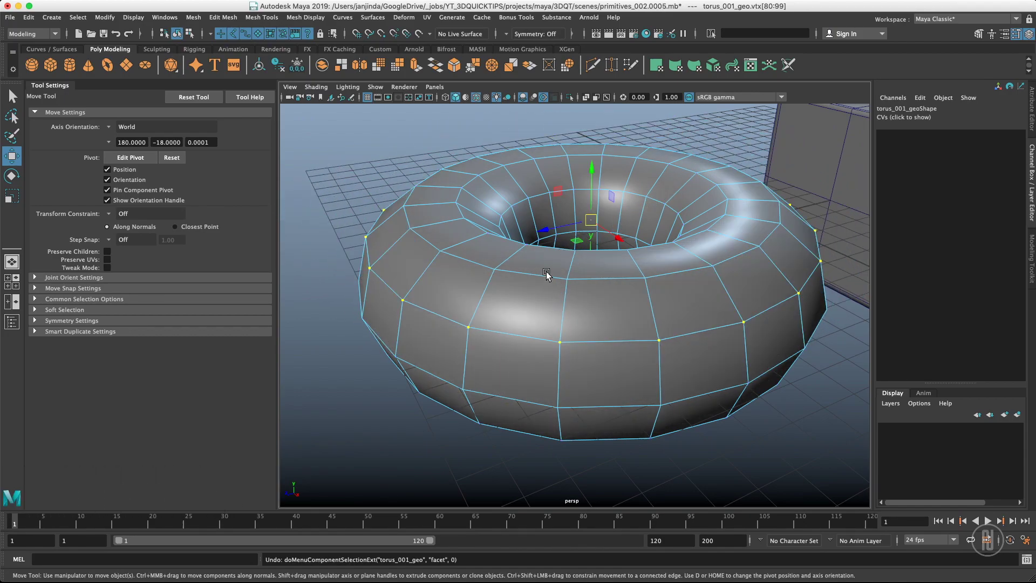
Step: Switch the torus to face mode and select the face loop running around its tube
right_click_drag(531, 273, 525, 295)
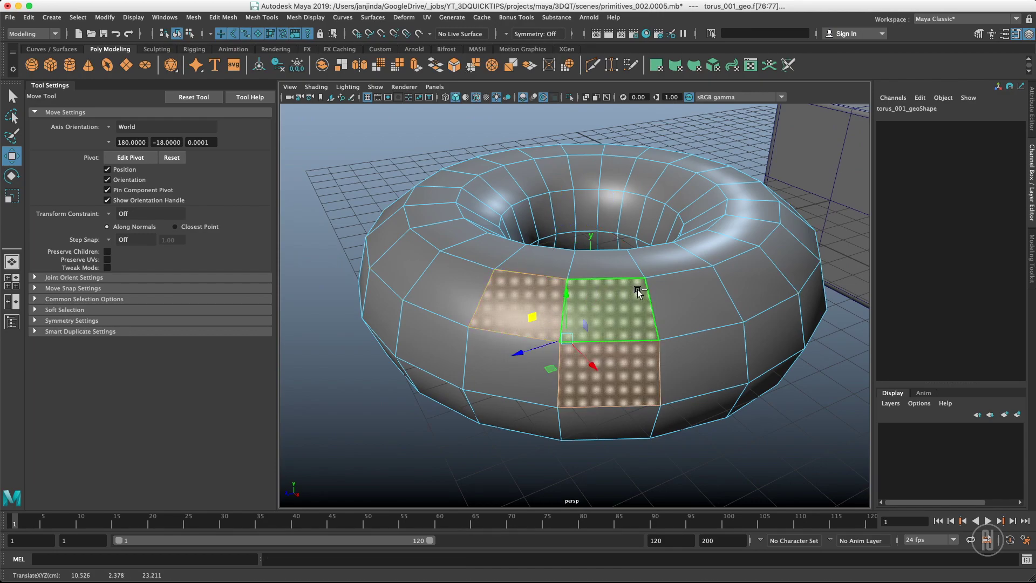
key("q")
left_click(519, 288)
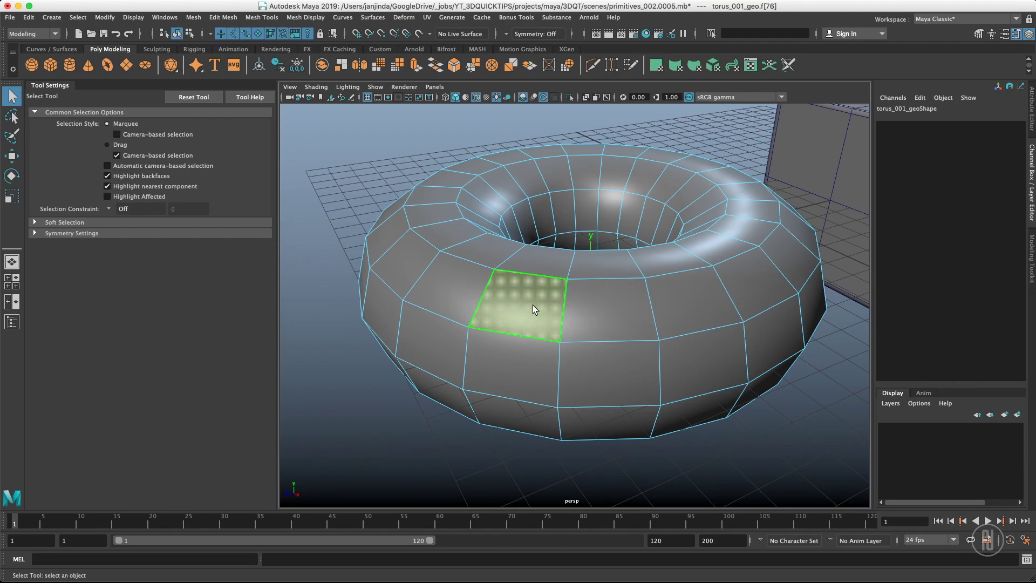
double_click(594, 303, "shift")
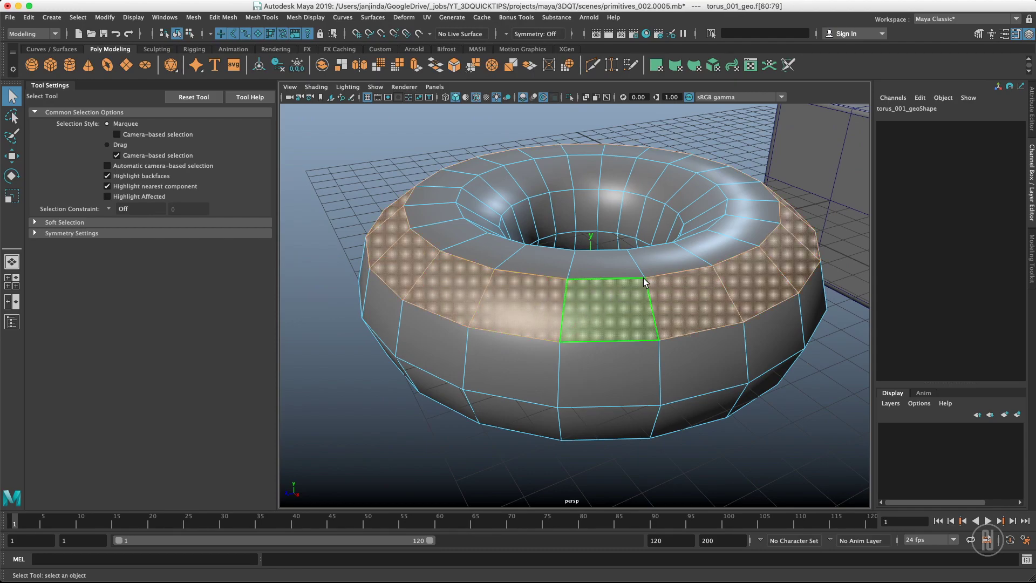
left_click(608, 299)
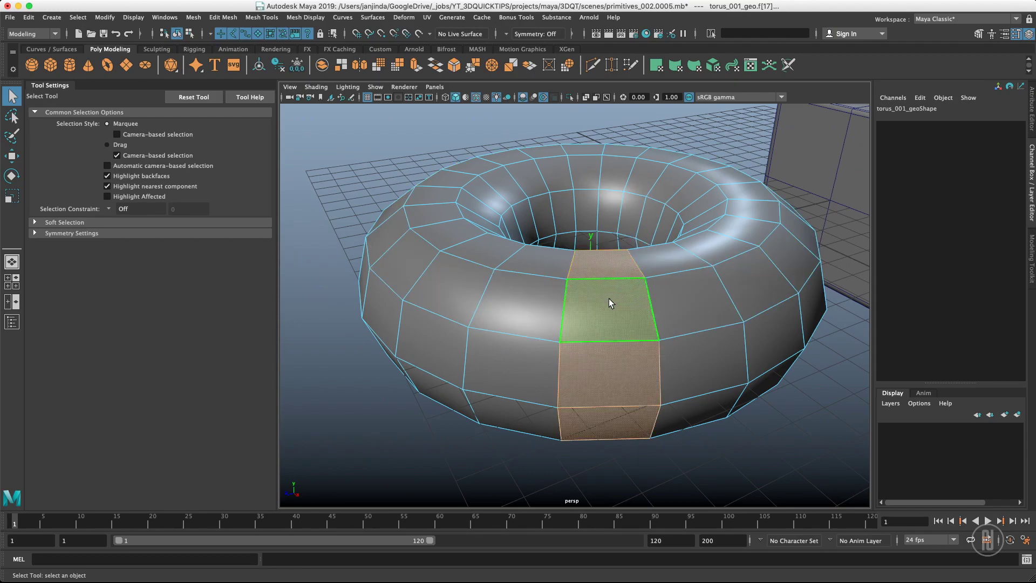
Step: Try moving the selected face loop along its normals with the Move tool and undo the move
left_click_drag(608, 299, 547, 268, "alt")
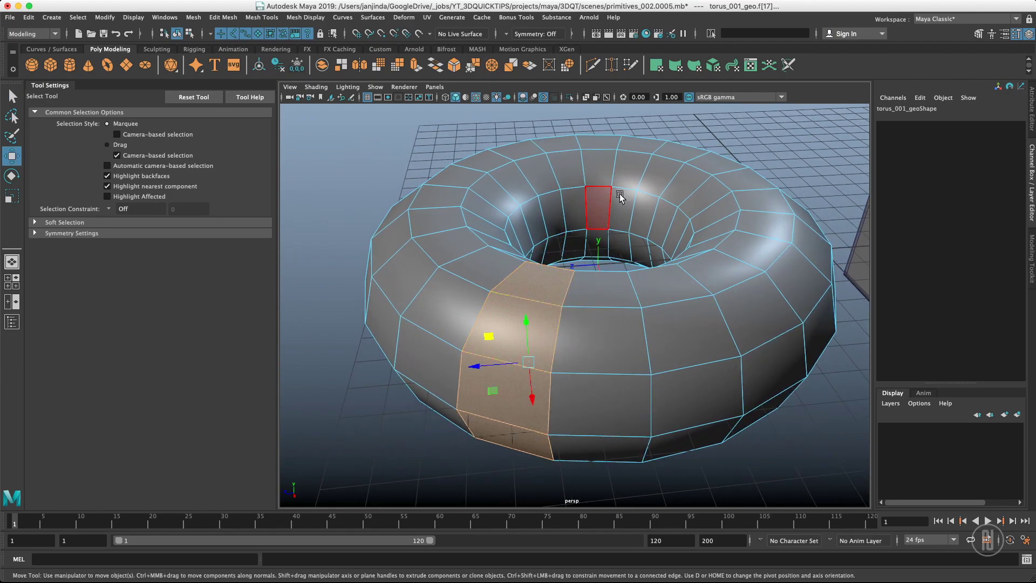
key("w")
key("ctrl+z")
mouse_move(526, 278)
middle_mouse_down("ctrl")
mouse_move(579, 263)
mouse_move(482, 297)
mouse_move(585, 262)
mouse_move(491, 301)
mouse_move(584, 261)
mouse_move(519, 294)
middle_mouse_up("ctrl")
key("ctrl+z")
Step: Select the edge loop around the torus's inner hole, try moving it along its normals, and undo the move
left_click(673, 196)
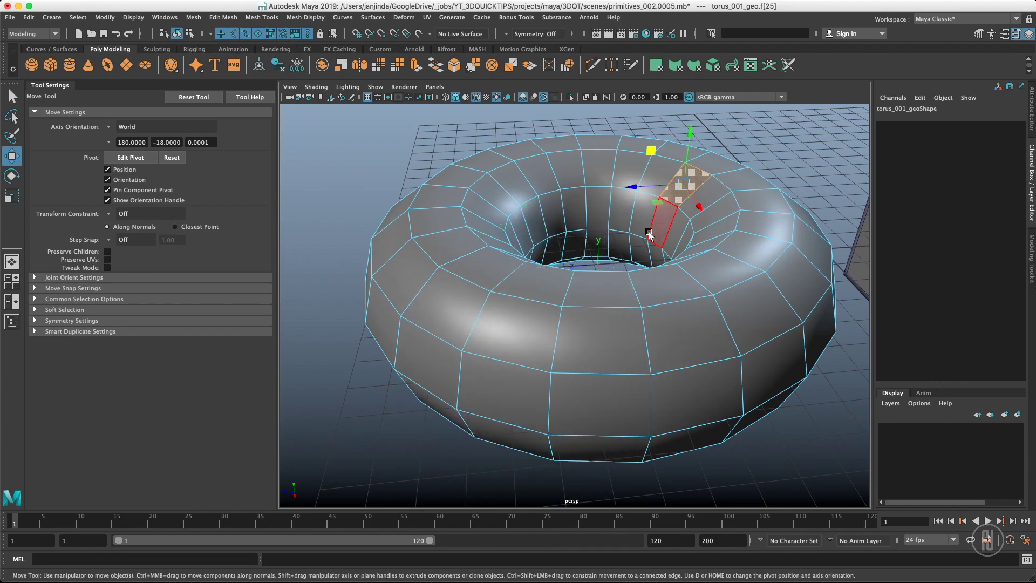
key("ctrl+z")
double_click(619, 189)
mouse_move(657, 197)
middle_mouse_down("ctrl")
mouse_move(710, 193)
mouse_move(650, 204)
mouse_move(674, 204)
mouse_move(674, 189)
middle_mouse_up("ctrl")
key("ctrl+z")
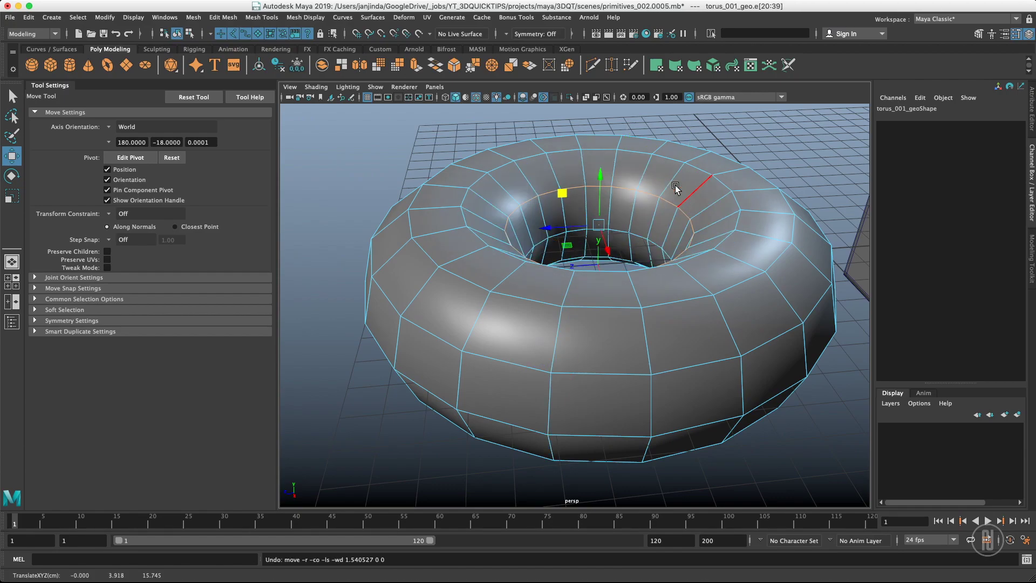
Step: Return the torus to object mode with the Move tool active and save an incremental version of the scene
key("q")
right_click_drag(633, 223, 664, 209)
left_click_drag(665, 216, 672, 246, "alt")
key("w")
key("ctrl+alt+s")
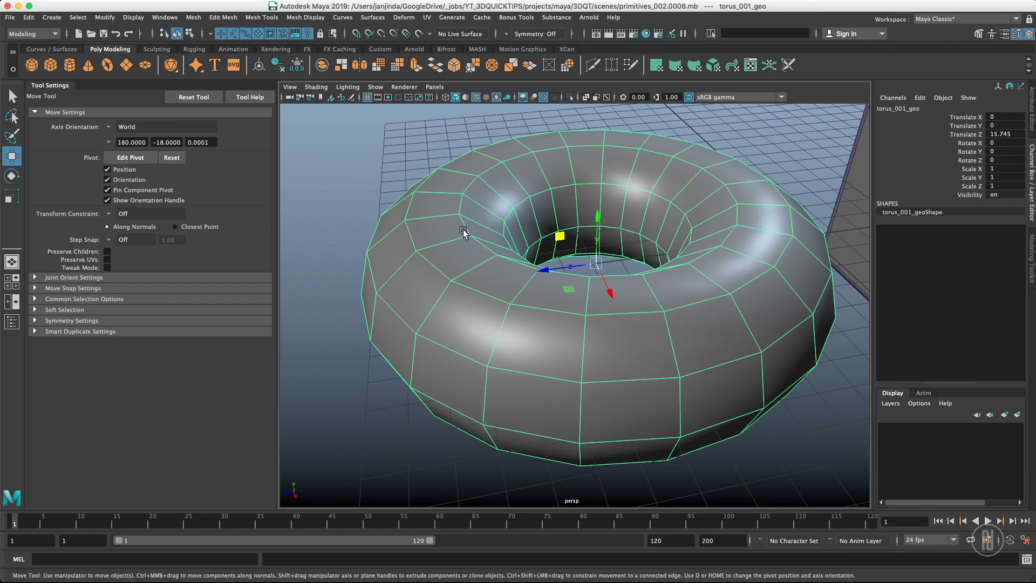
Step: Set the torus's Move tool to a Custom axis orientation taken from the unrotated cube
left_click_drag(501, 192, 517, 209, "alt")
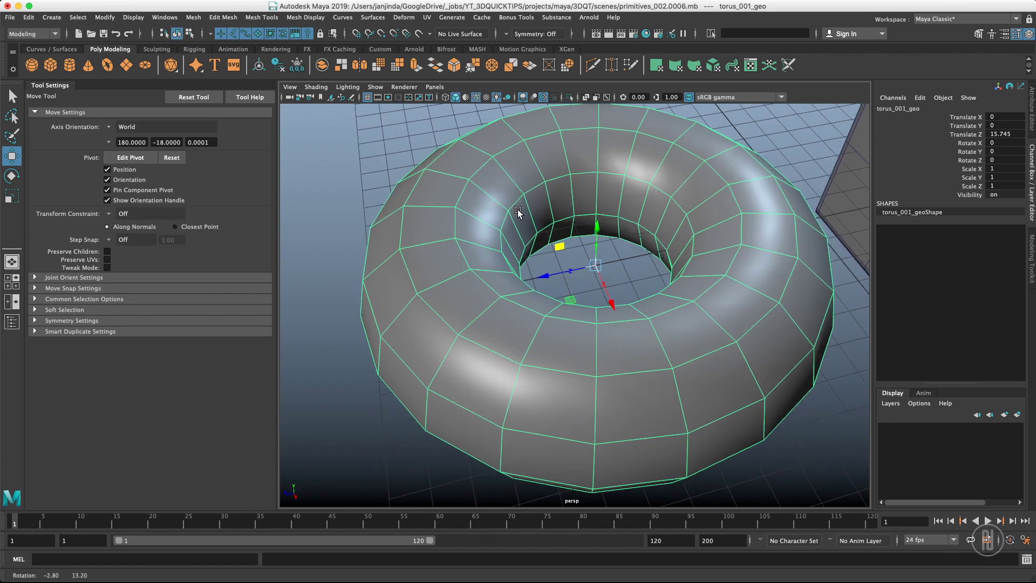
right_click_drag(516, 209, 458, 196, "alt")
left_click_drag(458, 196, 538, 154, "alt")
left_click_drag(534, 216, 428, 227)
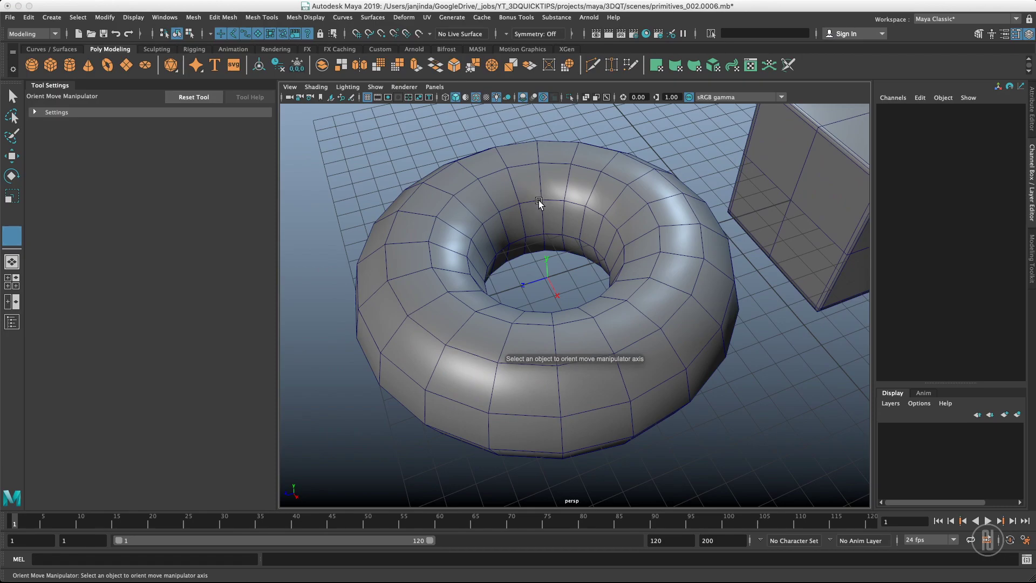
left_click_drag(538, 204, 482, 229, "alt")
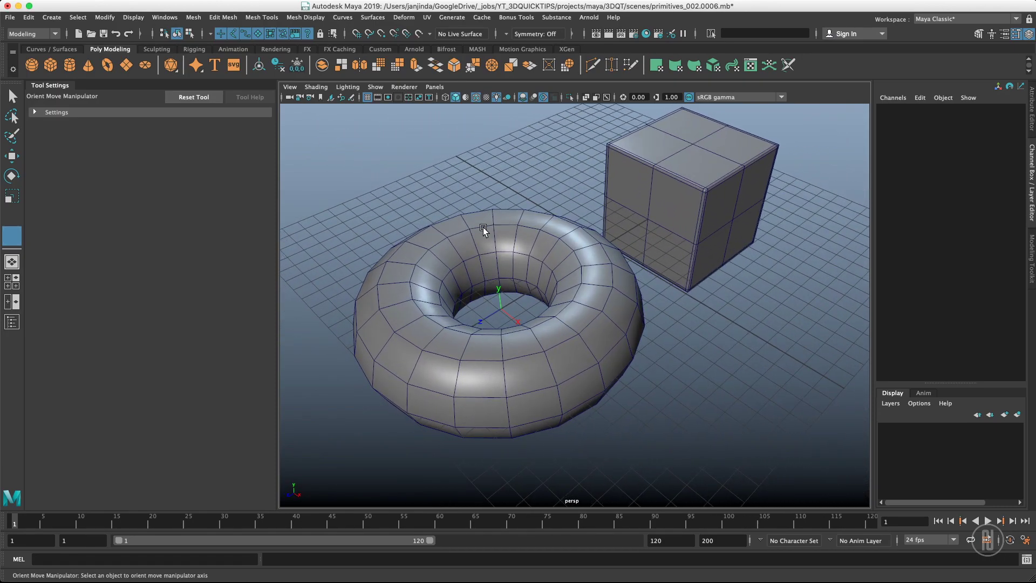
left_click(703, 199)
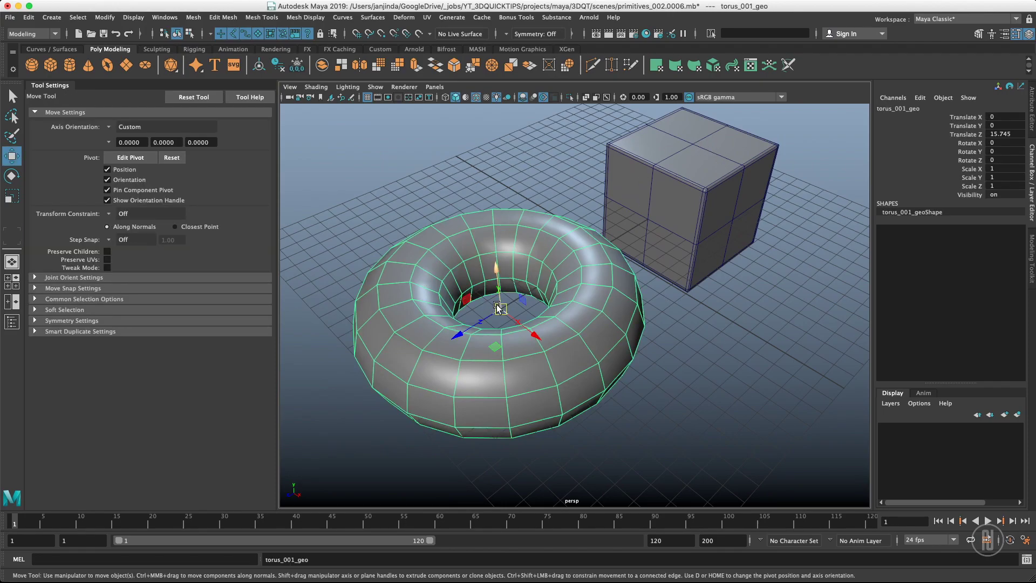
Step: Rotate the cube freely so it tilts relative to the world axes
left_click(705, 193)
key("e")
left_click_drag(698, 175, 703, 215)
key("q")
Step: Select the torus and set its Custom move axis orientation to match the tilted cube
left_click(573, 223)
left_click_drag(604, 186, 652, 192, "alt")
key("w")
left_click_drag(528, 229, 438, 274)
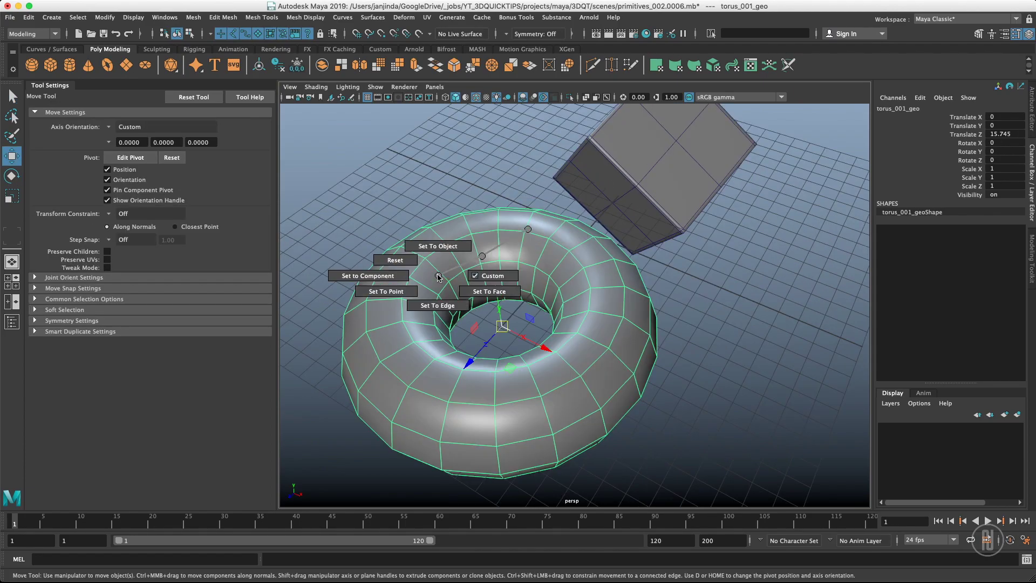
left_click(438, 245)
left_click(657, 180)
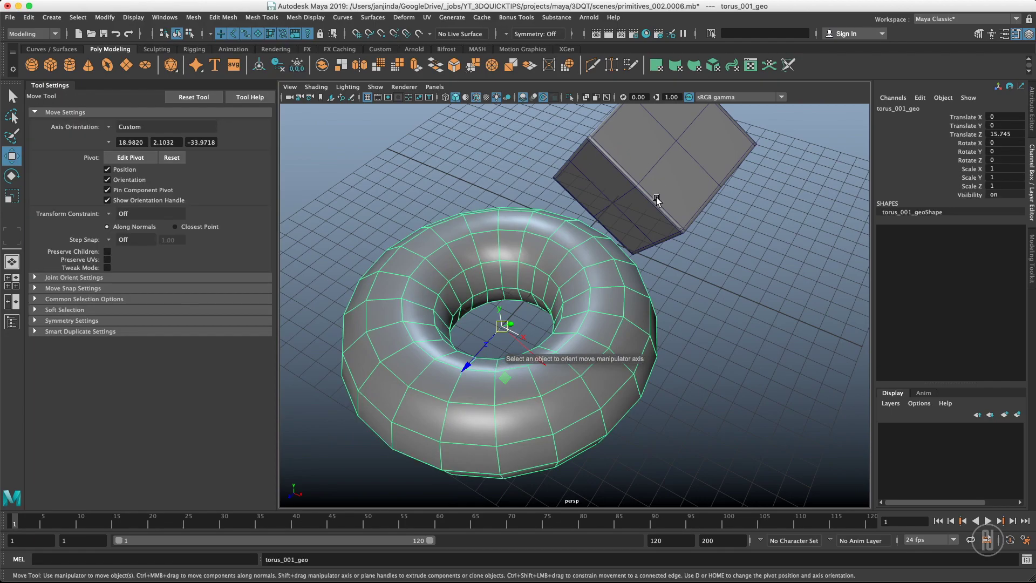
left_click_drag(578, 224, 627, 258, "alt")
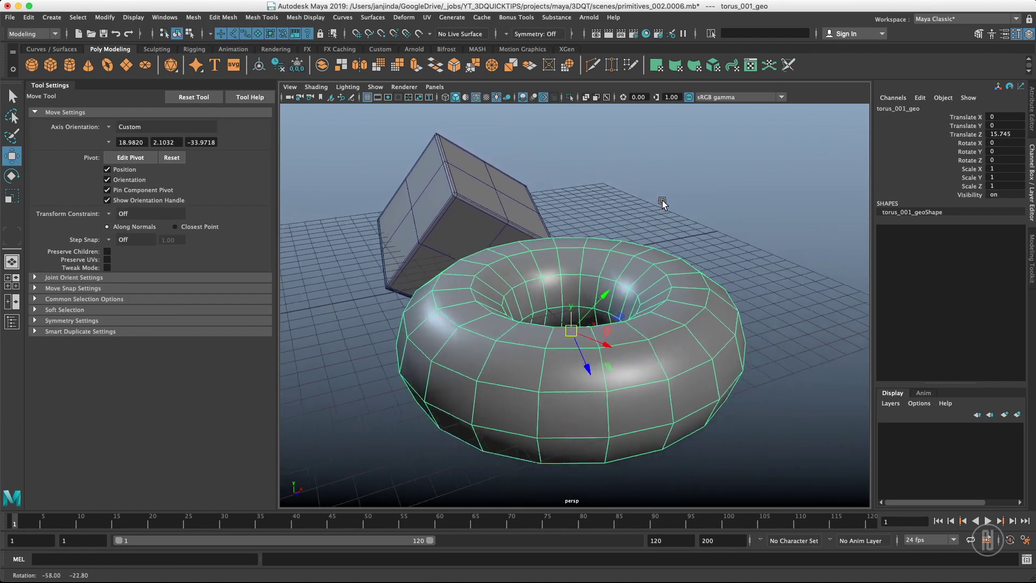
Step: Move the torus along its Custom axes that match the tilted cube
left_click_drag(593, 301, 687, 156)
left_click_drag(566, 167, 626, 200, "alt")
right_click_drag(626, 200, 510, 199, "alt")
Step: Undo the torus move, the Custom axis orientation change and the torus selection
key("ctrl+z")
key("ctrl+z")
key("ctrl+z")
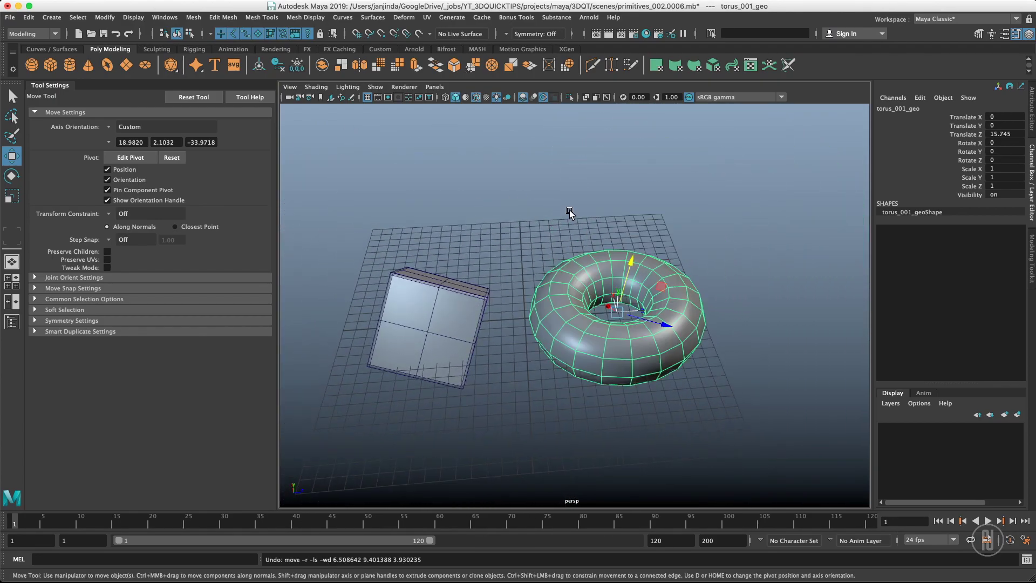
key("ctrl+z")
key("ctrl+z")
key("ctrl+z")
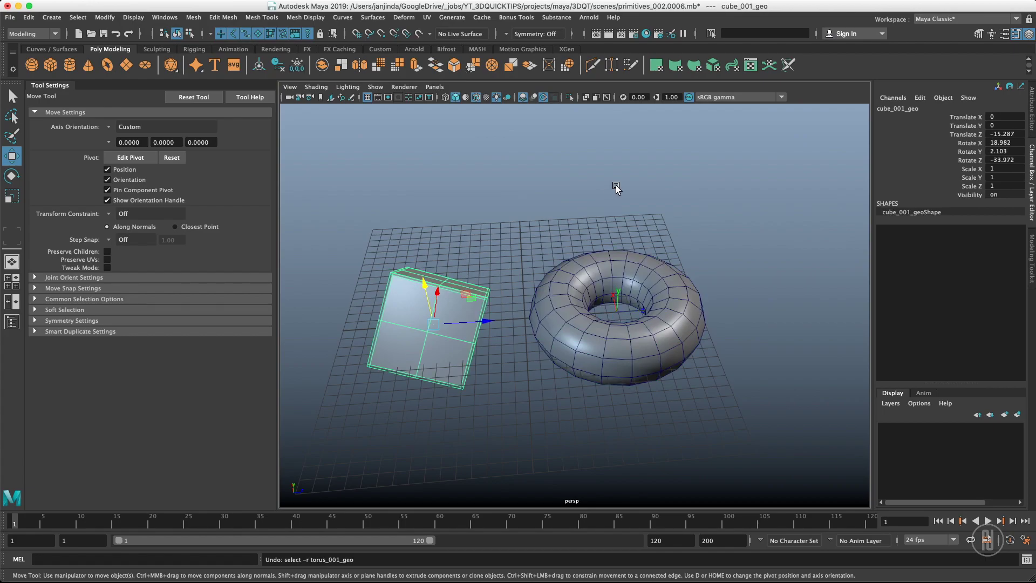
Step: Rotate the cube freely to a tilt of about 9.4, 5.1 and -14.1 degrees in X, Y and Z
left_click(571, 240)
left_click_drag(657, 210, 536, 199, "alt")
right_click_drag(536, 198, 622, 211, "alt")
left_click_drag(622, 211, 653, 227, "alt")
left_click(635, 217)
key("e")
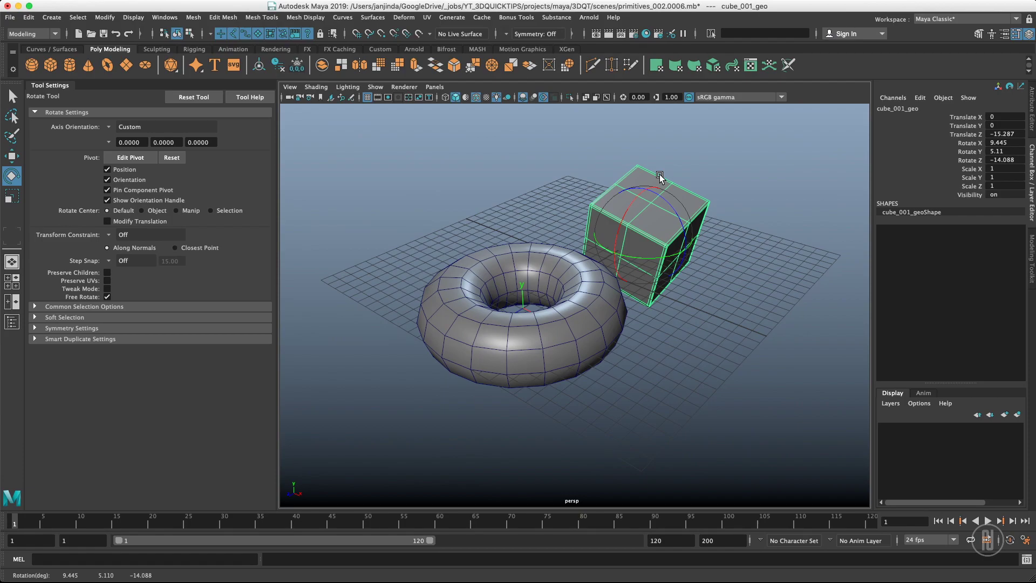
left_click_drag(618, 200, 618, 233, "alt")
right_click_drag(618, 233, 635, 227, "alt")
left_click_drag(635, 229, 587, 205, "alt")
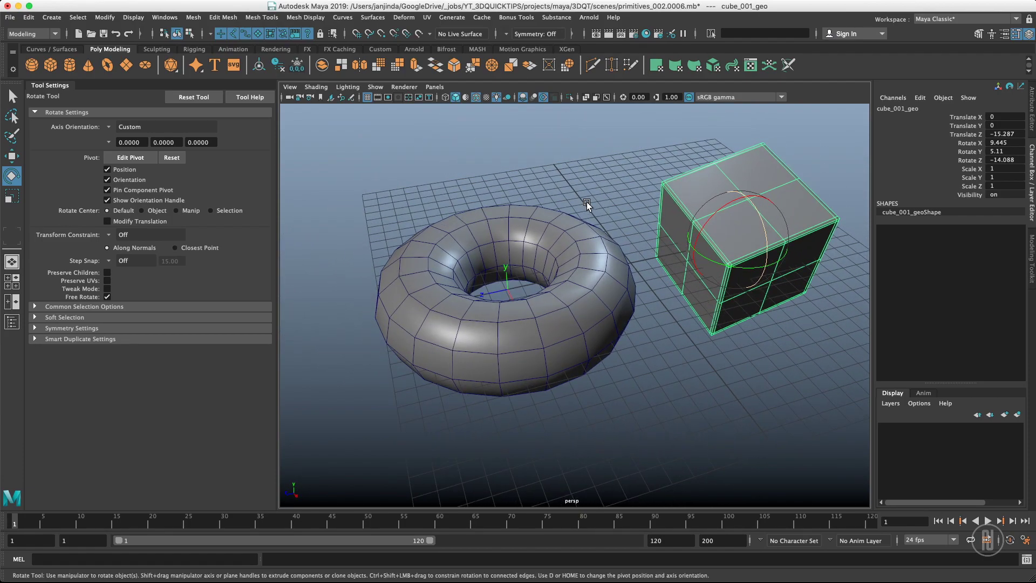
Step: Select the torus and set its Custom move axis orientation from a picked mesh component
left_click(586, 245)
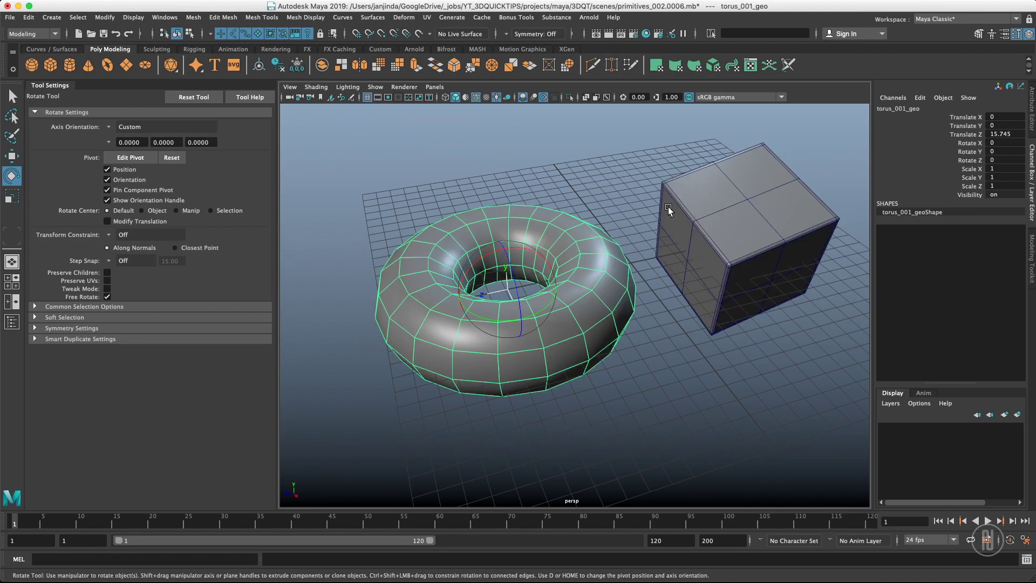
left_click_drag(577, 195, 391, 294, "alt")
key("w")
key("w")
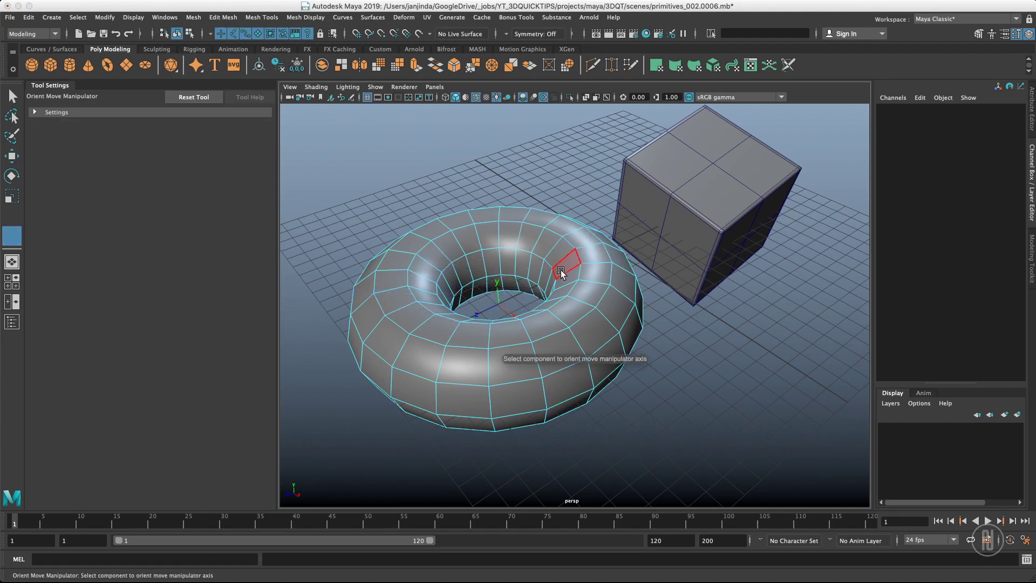
left_click(542, 379)
left_click_drag(562, 298, 493, 324, "alt")
key("super+z")
left_click_drag(605, 256, 695, 237, "alt")
left_click_drag(676, 311, 614, 288, "alt")
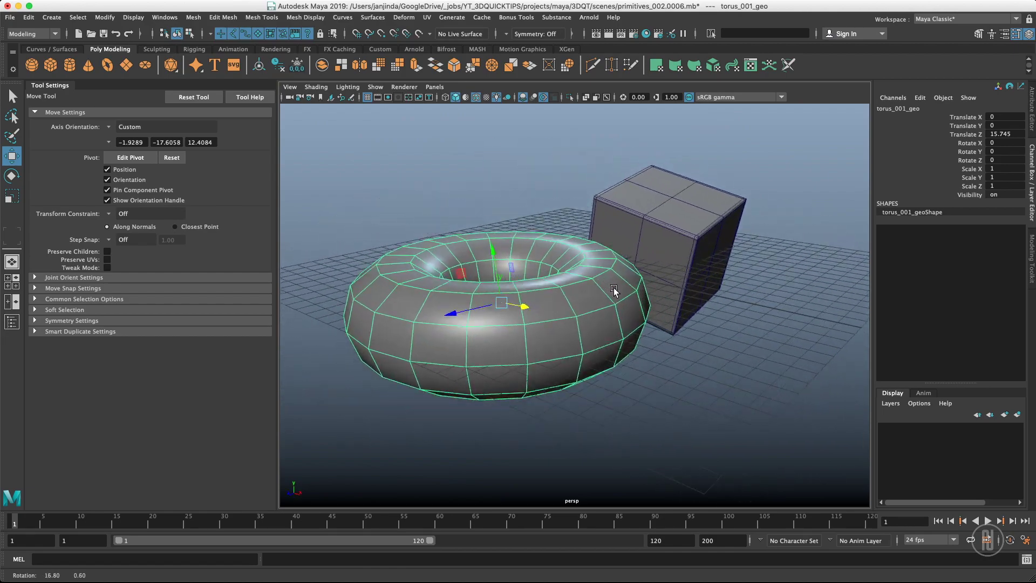
right_click_drag(601, 299, 599, 329)
left_click(600, 331)
key("q")
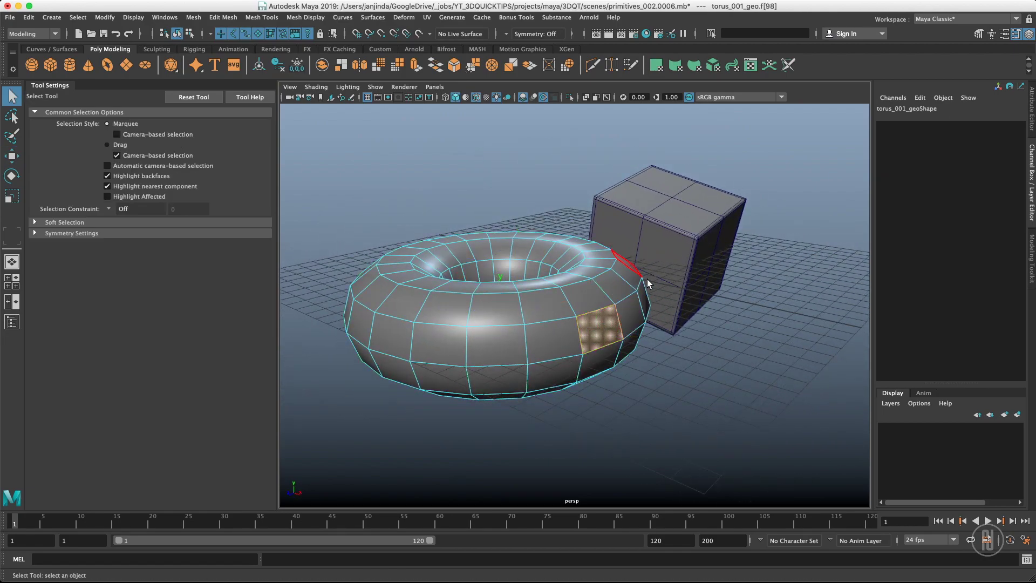
left_click_drag(646, 280, 714, 246, "alt")
key("w")
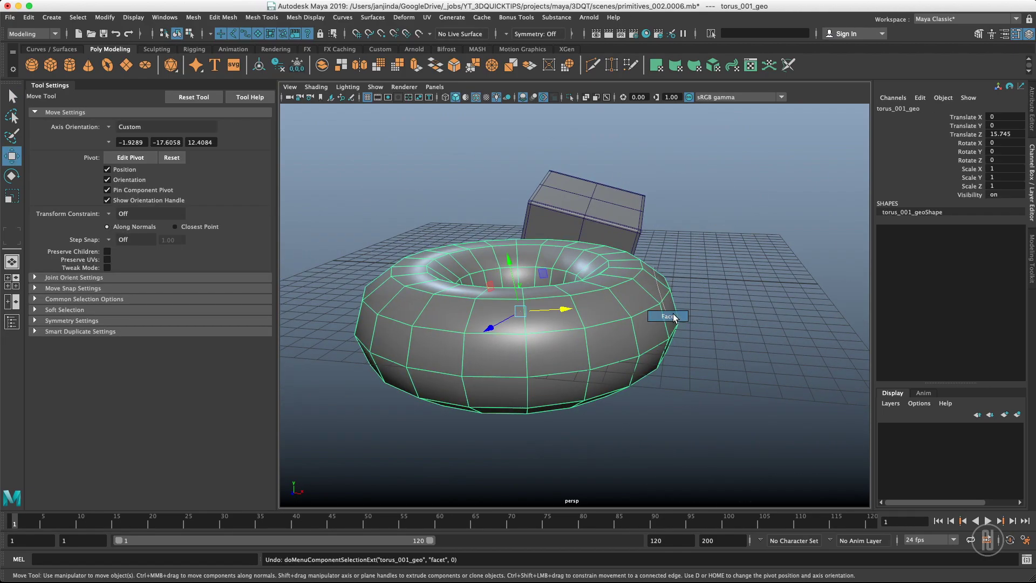
Step: Extrude a face on the torus's outer side outward into a block and return the torus to object mode
right_click_drag(699, 196, 710, 313, "shift")
left_click_drag(705, 302, 774, 276)
key("q")
right_click_drag(713, 283, 769, 207)
left_click_drag(771, 202, 770, 238, "alt")
left_click(769, 251)
left_click_drag(759, 297, 739, 310, "alt")
left_click(770, 298)
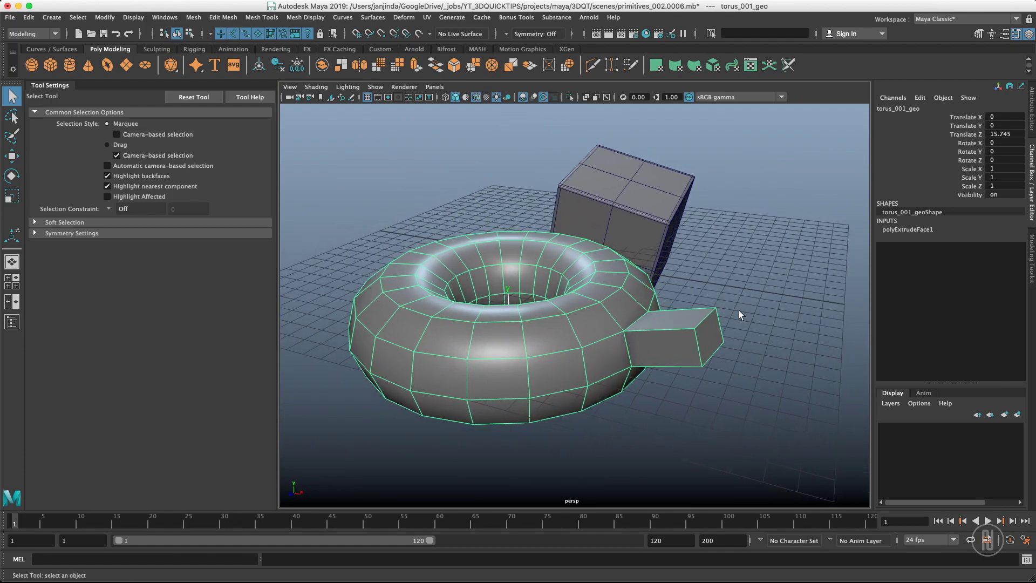
Step: Set the torus's Custom move axis orientation to the end face of the extruded block
left_click_drag(653, 286, 537, 305, "alt")
key("w")
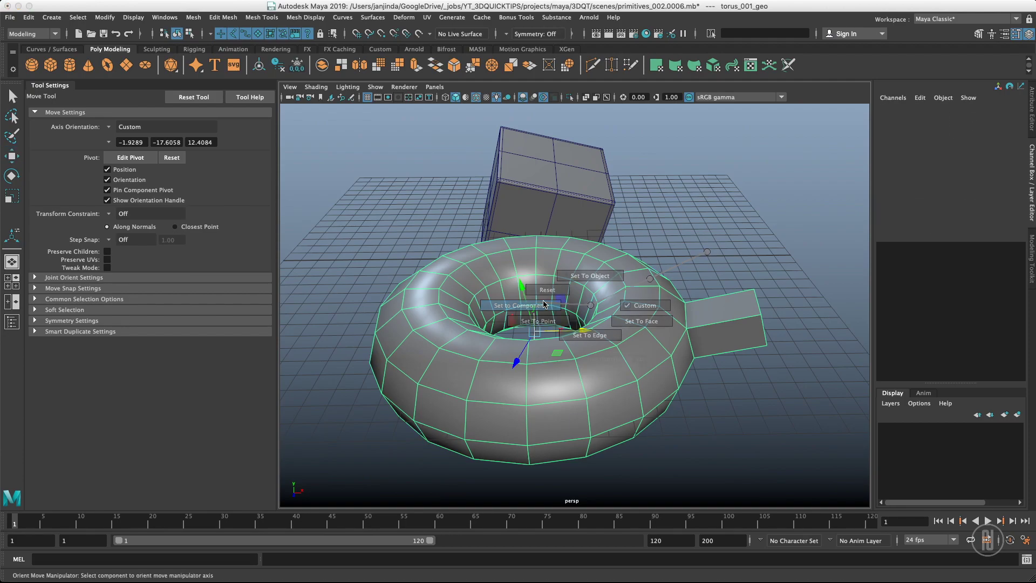
left_click_drag(764, 273, 712, 342, "alt")
left_click(712, 342)
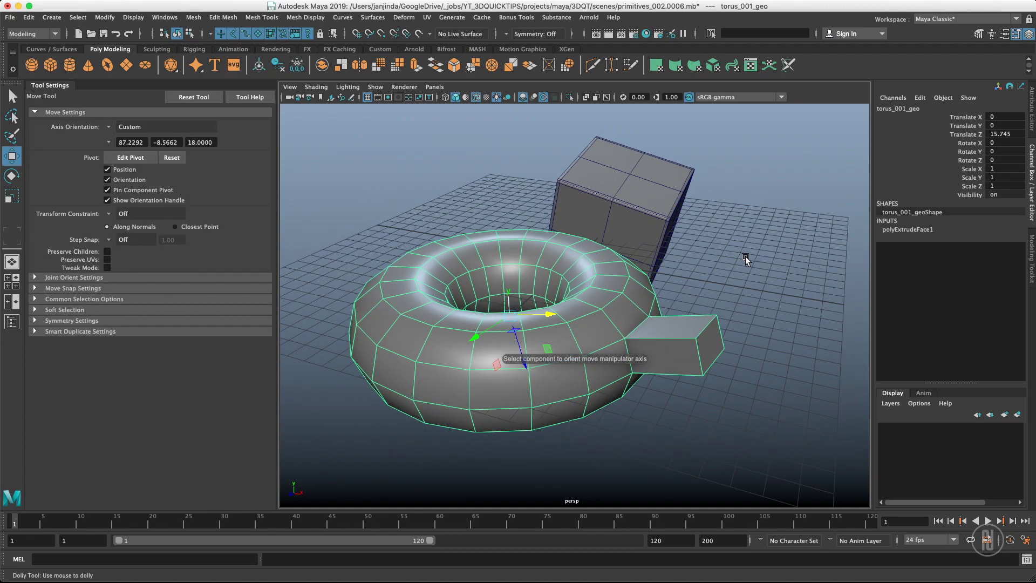
Step: Move the torus along the Custom axes aligned with the extruded block
left_click_drag(746, 257, 705, 265, "alt")
left_click_drag(581, 309, 456, 343)
left_click_drag(635, 294, 585, 289, "alt")
left_click_drag(436, 338, 329, 348)
Step: Undo the torus moves made along the block-aligned axes
key("z")
key("z")
key("z")
key("z")
key("z")
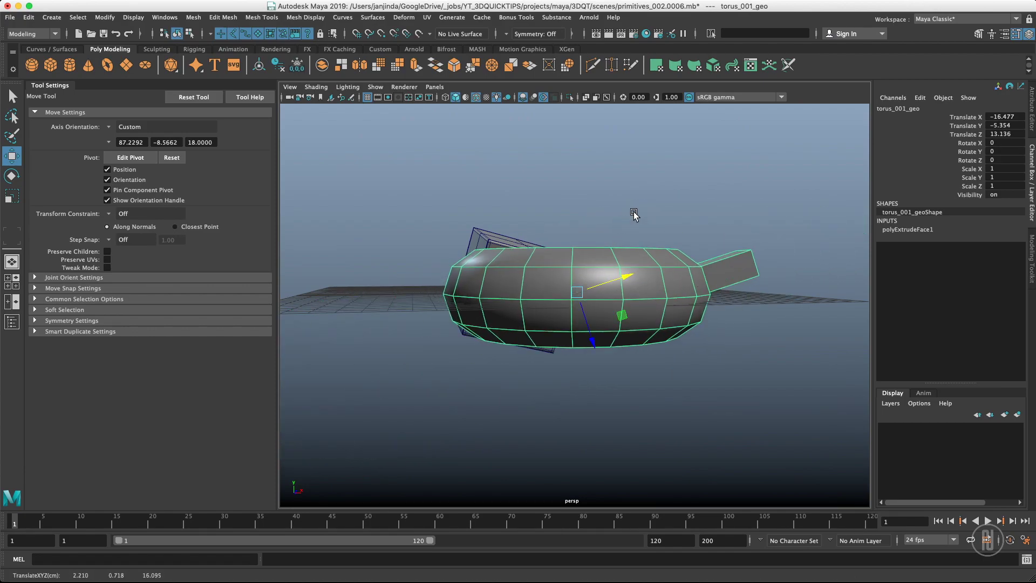
Step: Reset the torus's Custom move axis orientation and keep the Custom option enabled
left_click(669, 216)
left_click_drag(669, 217, 500, 280)
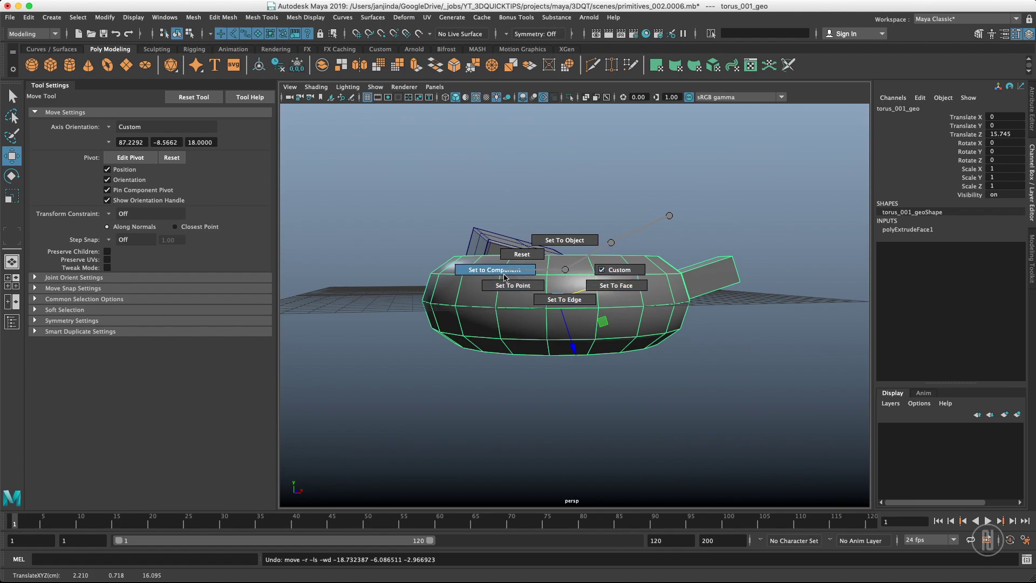
left_click_drag(511, 273, 473, 225)
left_click_drag(602, 178, 545, 288, "alt")
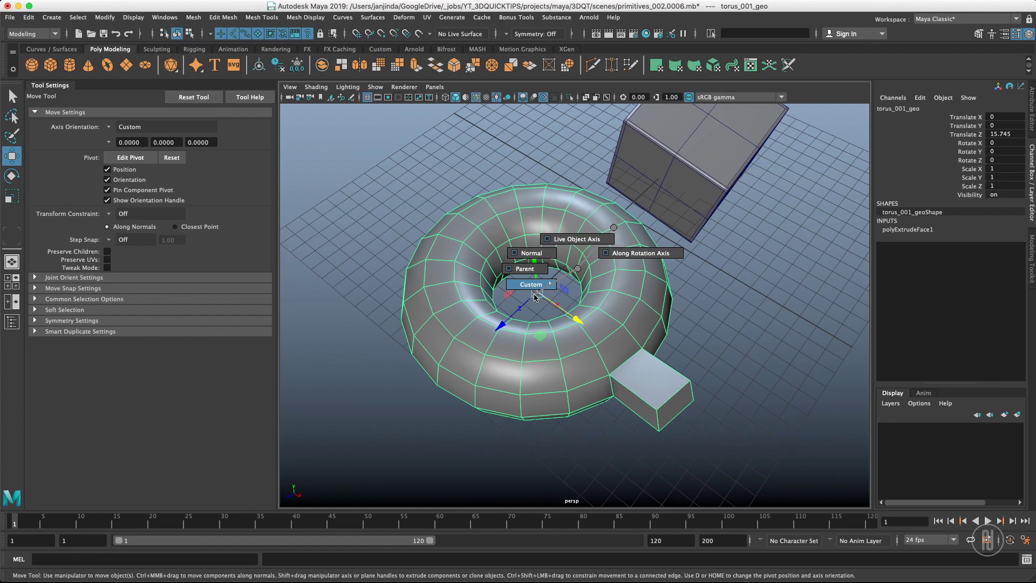
left_click_drag(495, 319, 553, 278)
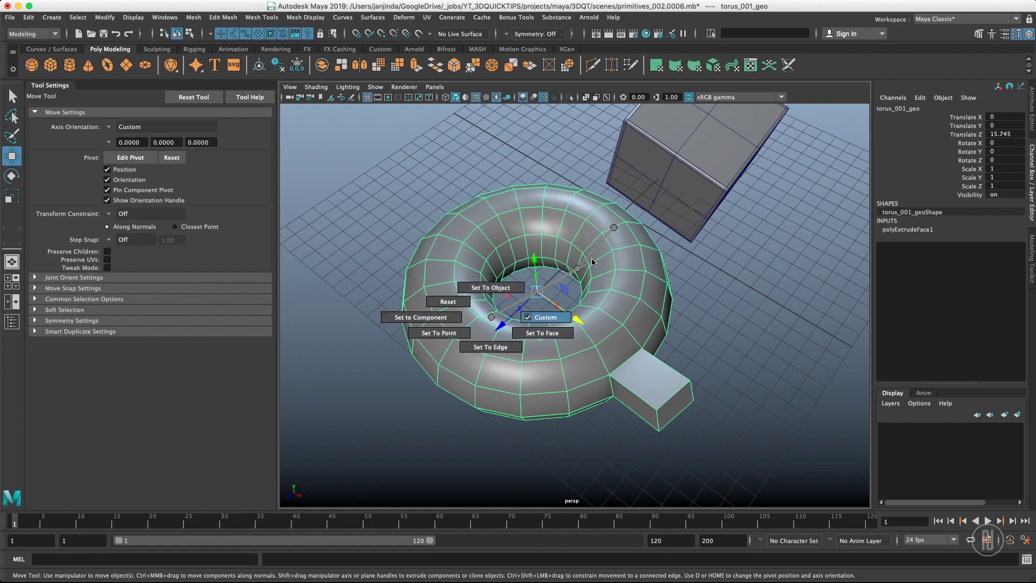
left_click_drag(614, 227, 644, 179)
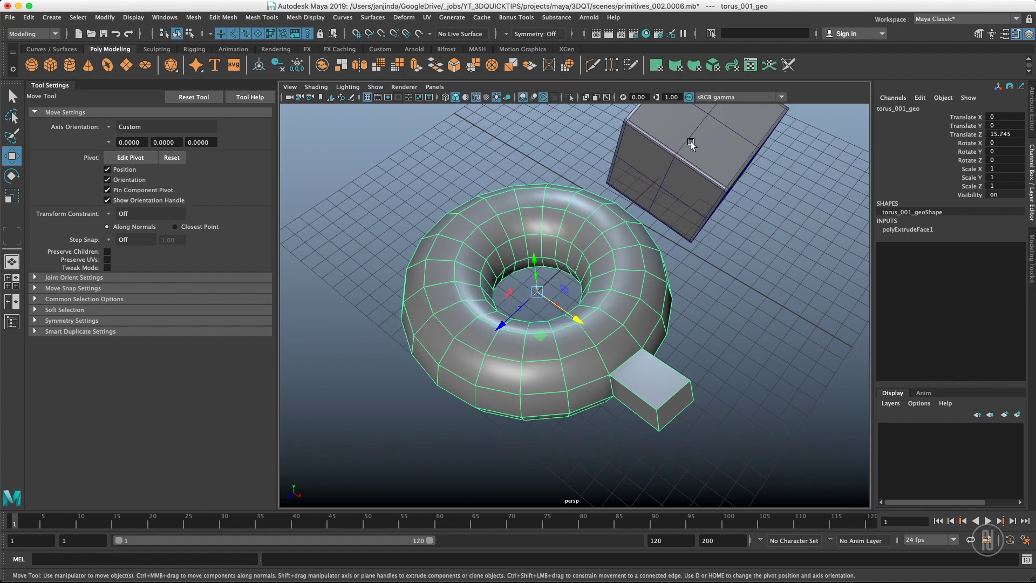
Step: Edit the torus's pivot, aligning it to two faces on the ring and finally to the extruded block's end face
key("d")
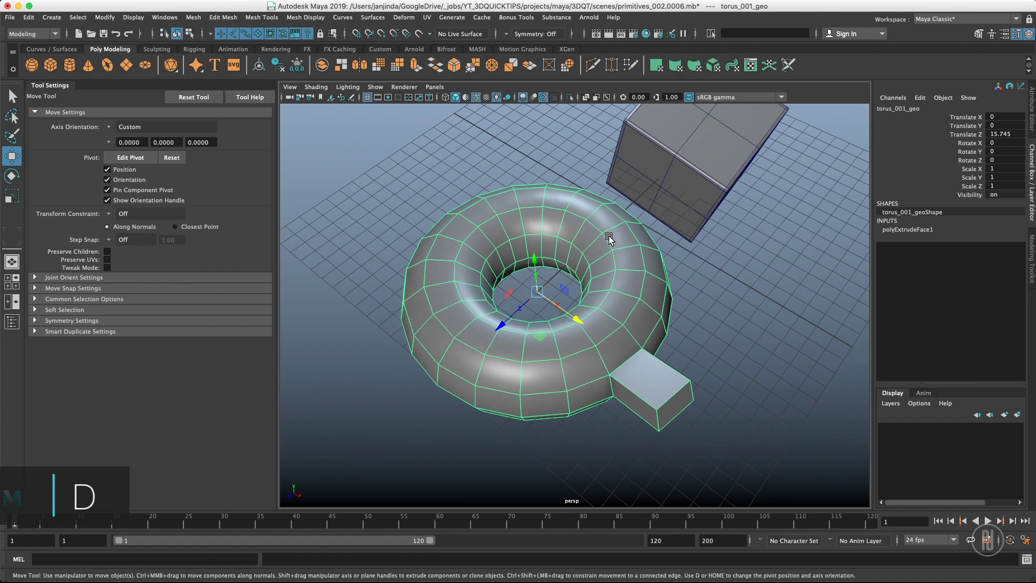
key("d")
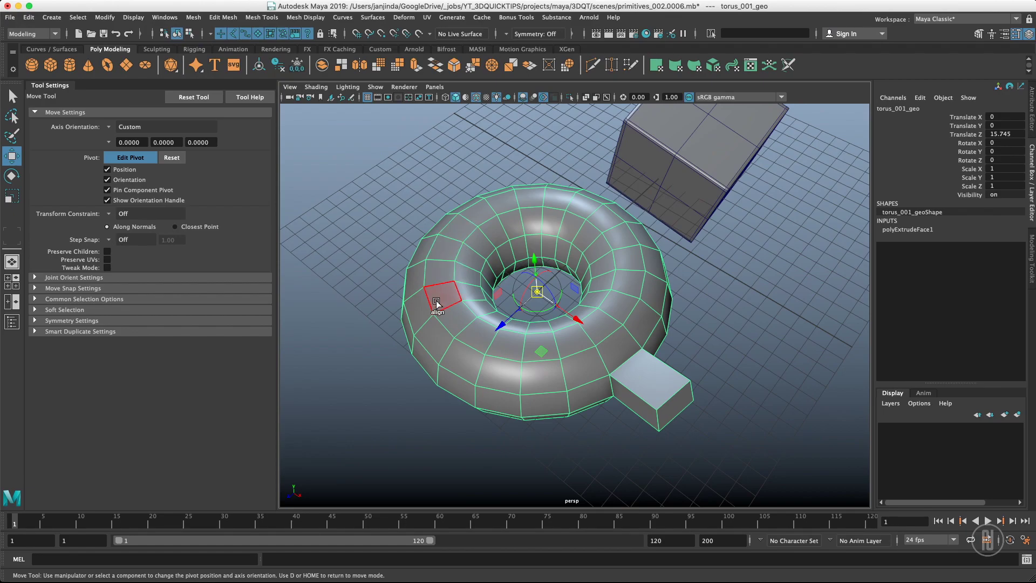
left_click(653, 264)
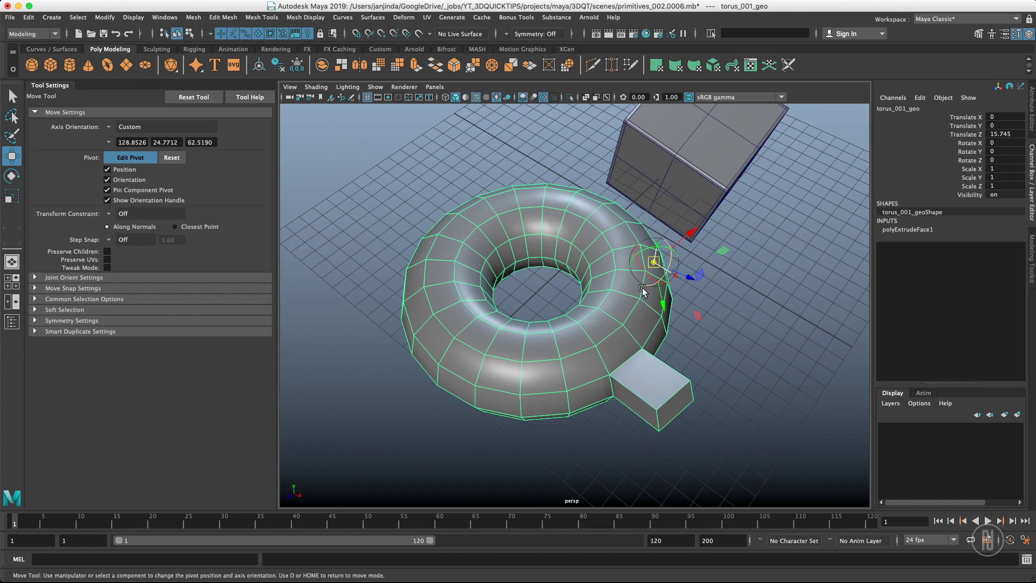
left_click(635, 322)
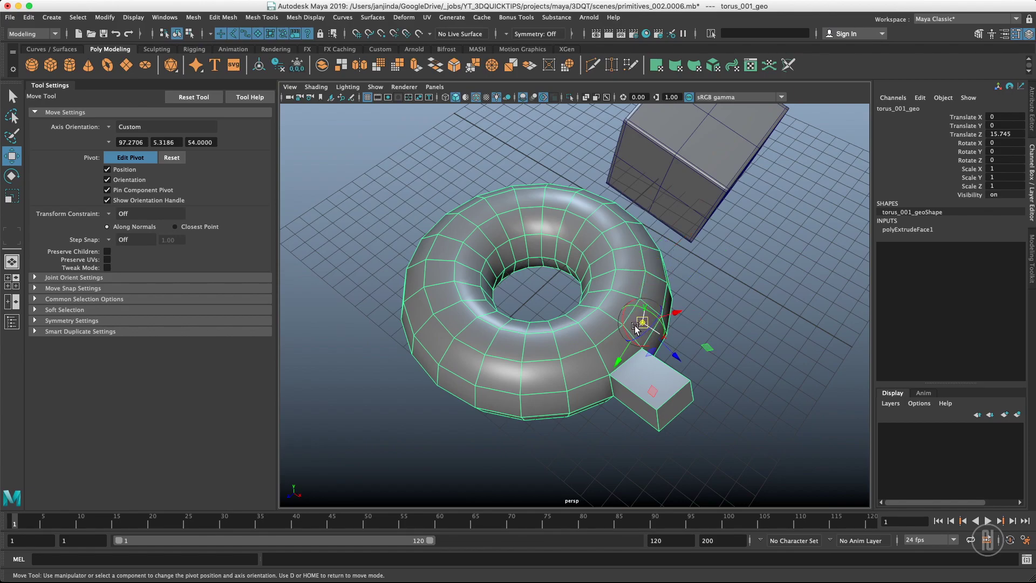
left_click(678, 406)
key("d")
Step: Switch the torus to vertex mode and select a single vertex on its upper outer surface
left_click_drag(657, 343, 636, 250, "alt")
key("super+z")
right_click_drag(636, 250, 679, 247, "alt")
mouse_move(680, 247)
left_mouse_down("alt")
mouse_move(643, 254)
mouse_move(663, 253)
left_mouse_up("alt")
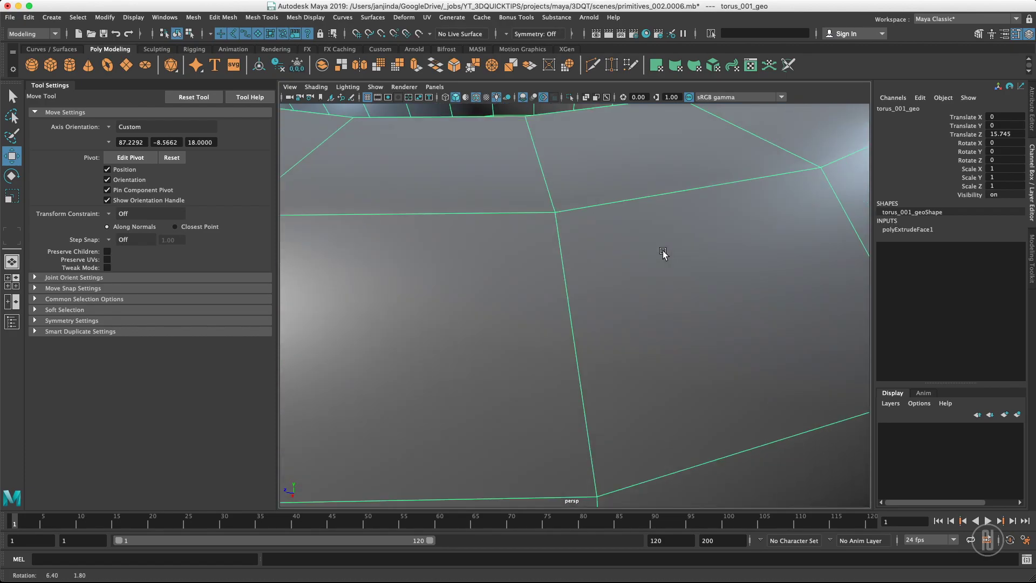
key("F9")
left_click(554, 212)
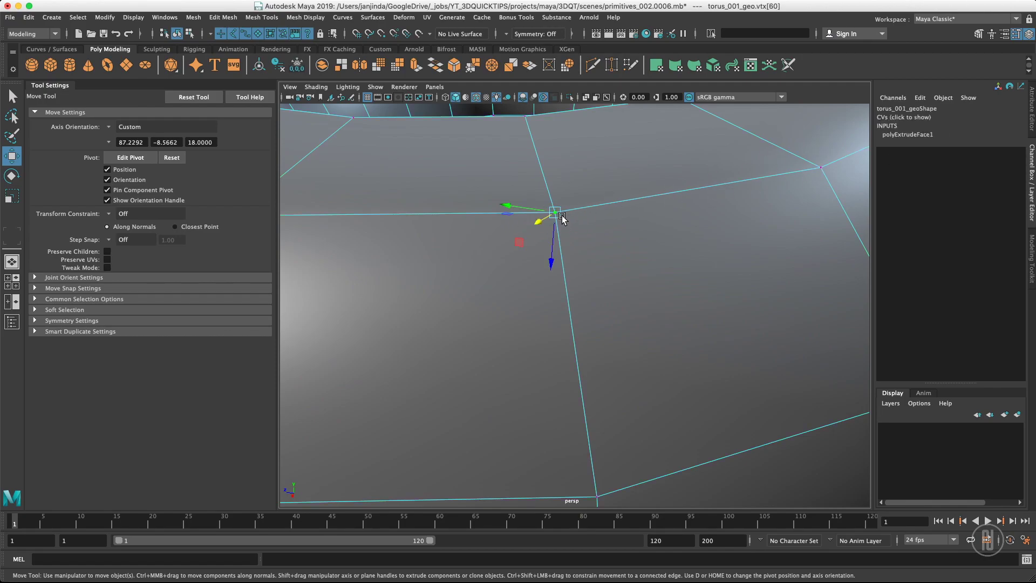
Step: Align the selected vertex's move pivot to an adjoining edge and move the vertex along that edge
key("d")
left_click(610, 205)
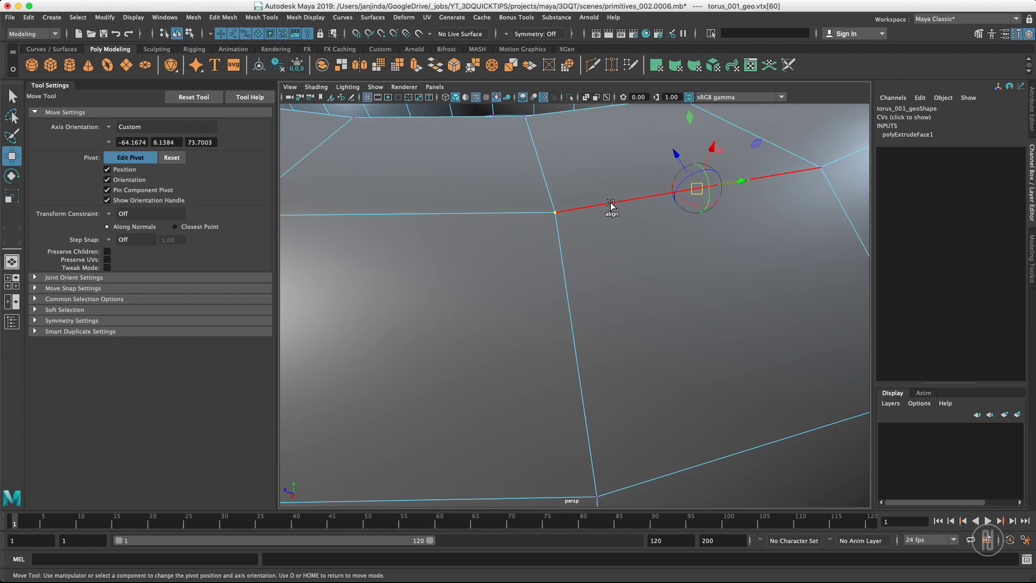
key("d")
left_click_drag(737, 180, 771, 185)
Step: Realign the vertex's move pivot to other nearby components and move the vertex along the new axes
key("d")
left_click(572, 170)
left_click_drag(610, 177, 637, 188, "alt")
left_click_drag(757, 281, 604, 238)
key("d")
left_click(500, 233)
left_click_drag(535, 208, 453, 242)
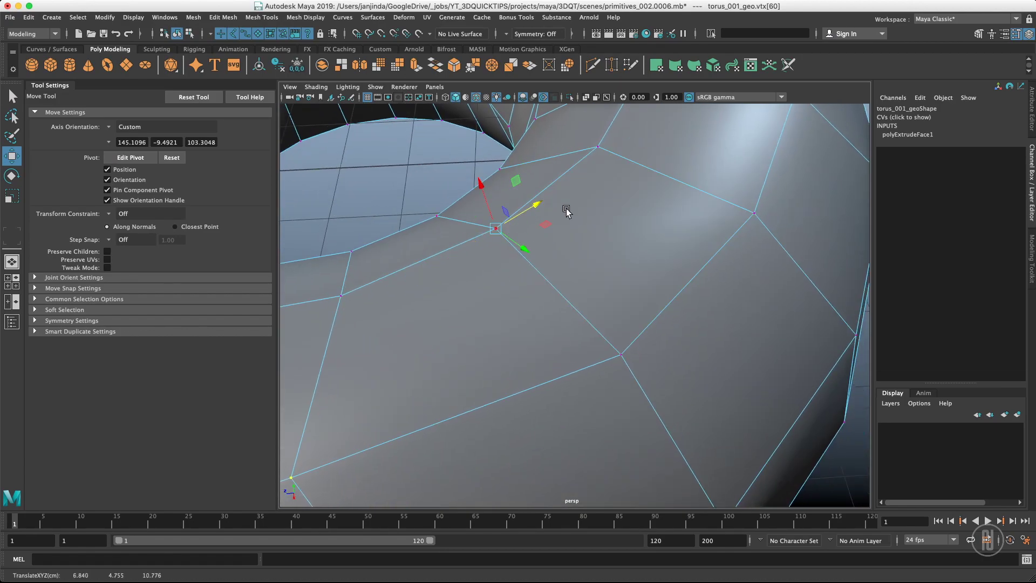
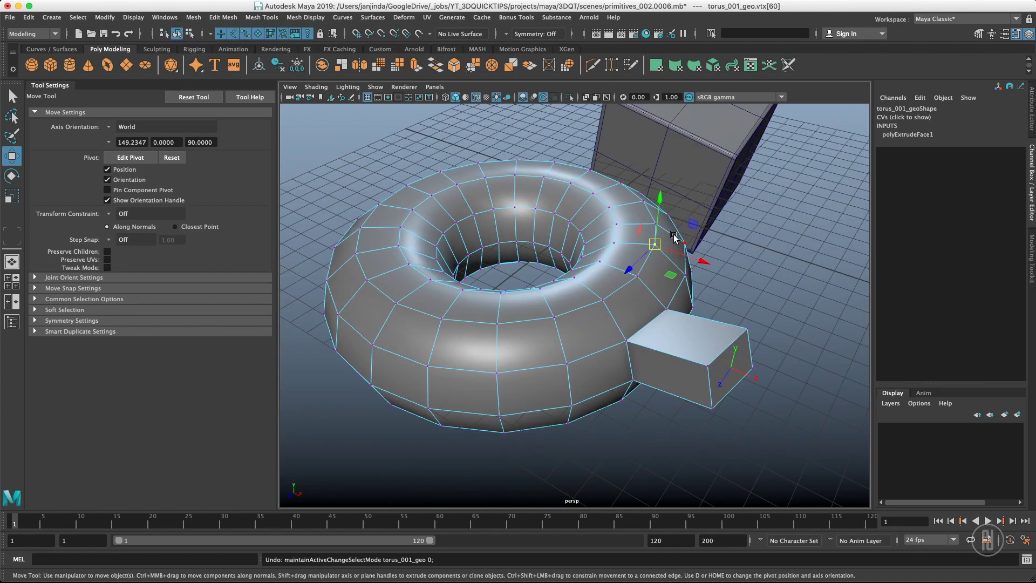
Step: With Pin Component Pivot off, edit the selected vertex's pivot and align it to a face across the torus
key("d")
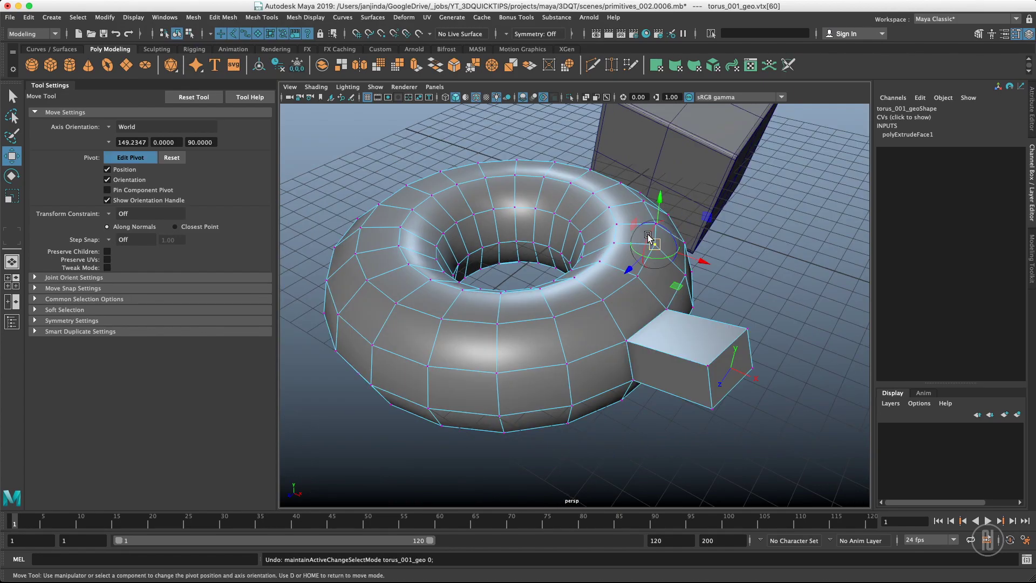
right_click(614, 253)
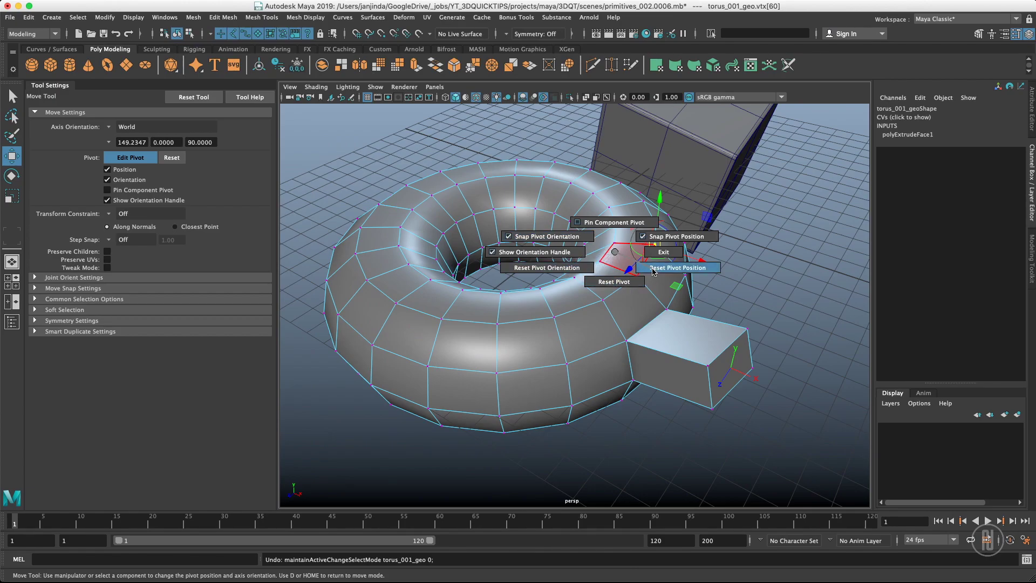
left_click(608, 282)
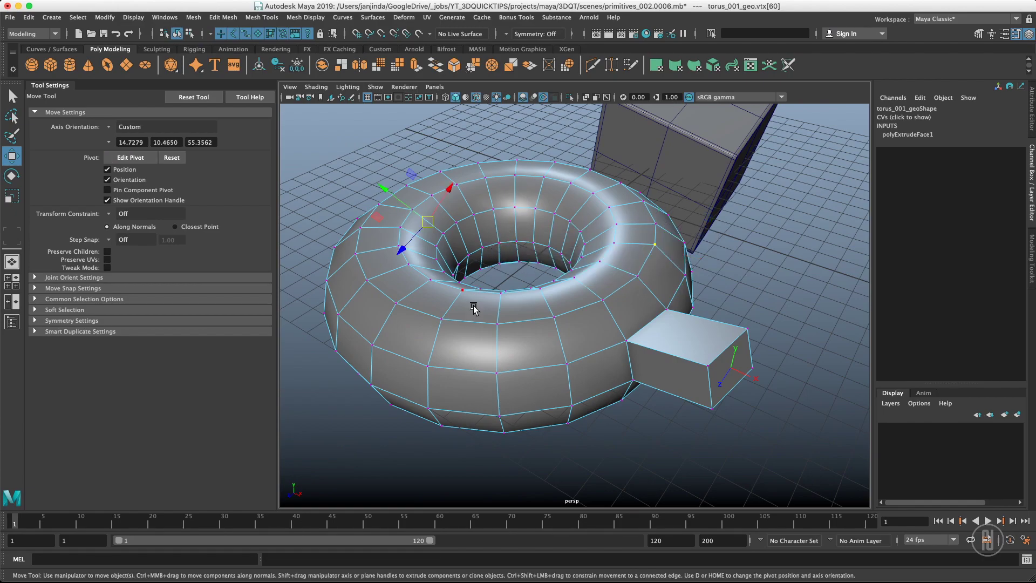
Step: Select a vertex on the torus's front and align its move pivot to a face beside it
left_click(493, 319)
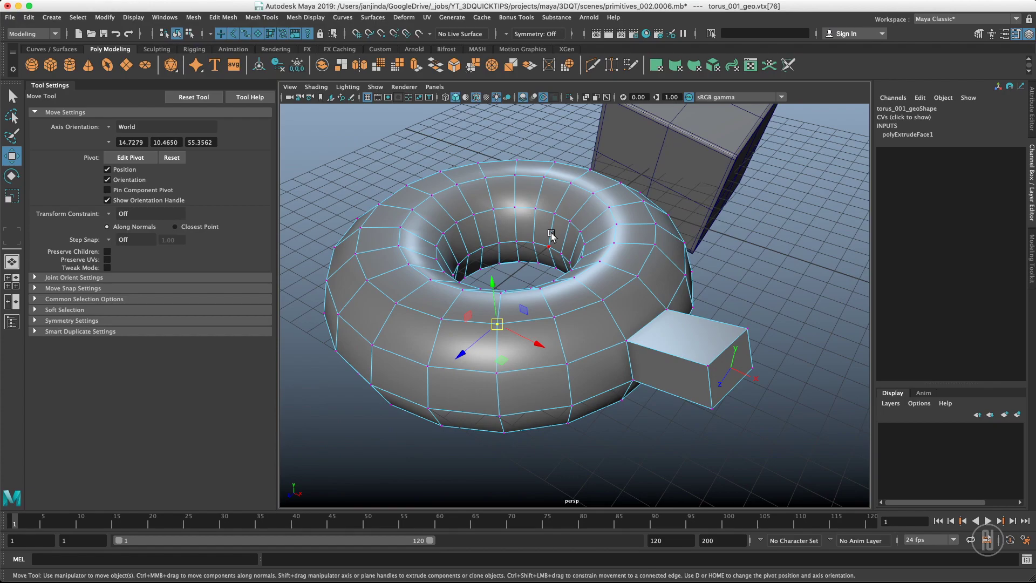
key("d")
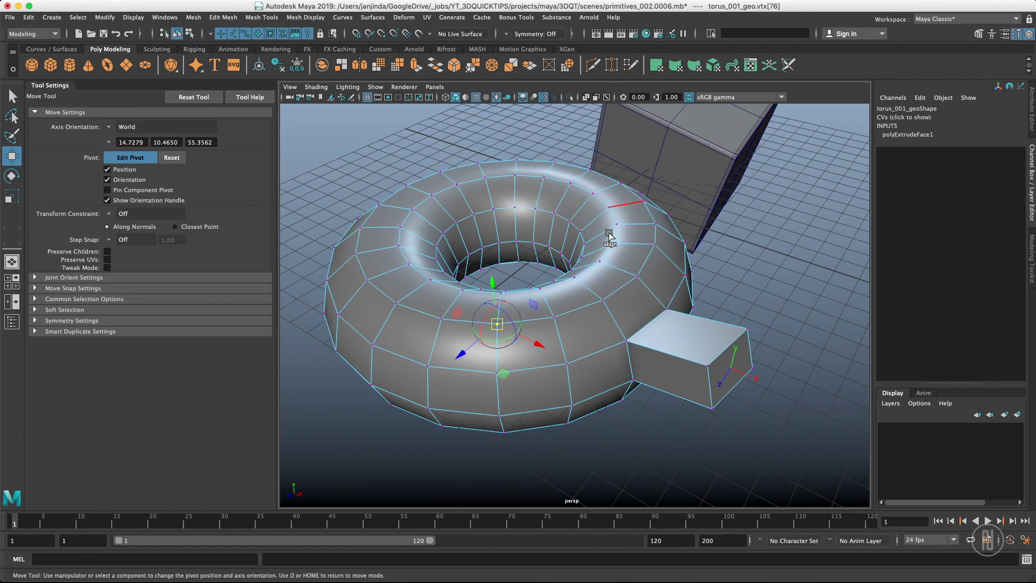
left_click(407, 332)
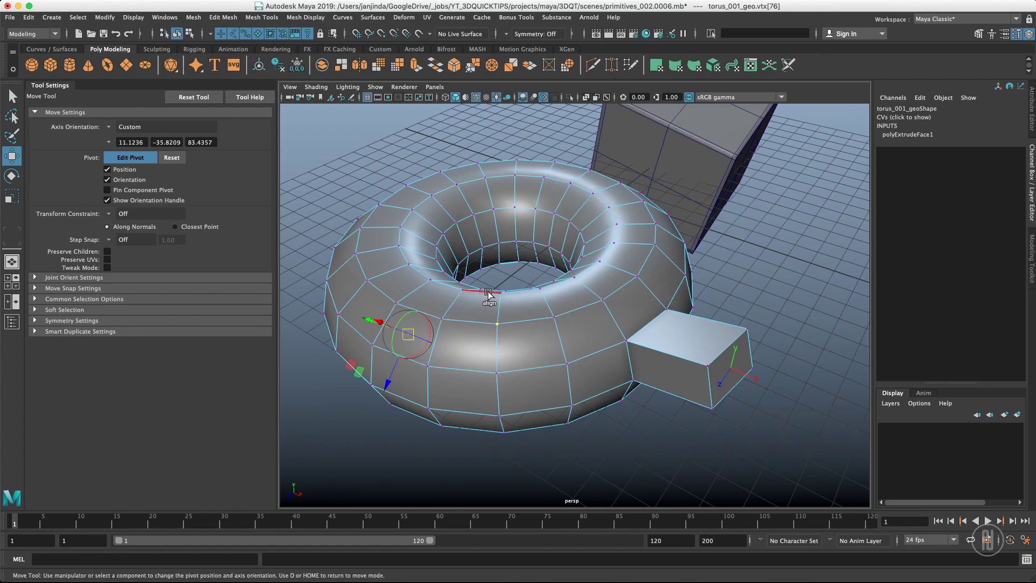
key("d")
left_click_drag(406, 331, 474, 306, "alt")
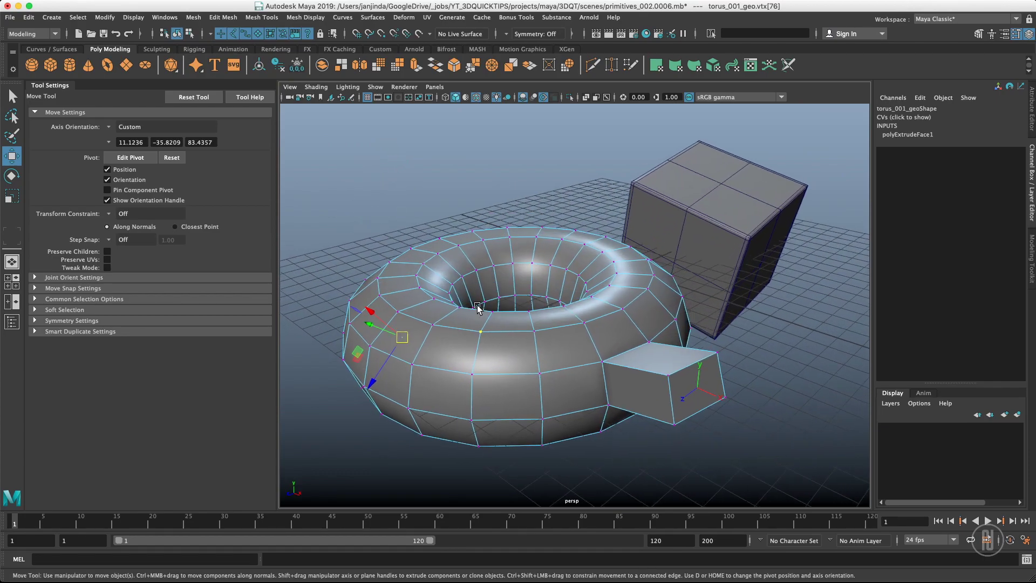
Step: Select another vertex on the torus and align its move pivot to a nearby face on the outer side
left_click(442, 328)
left_click_drag(464, 408, 563, 326, "alt")
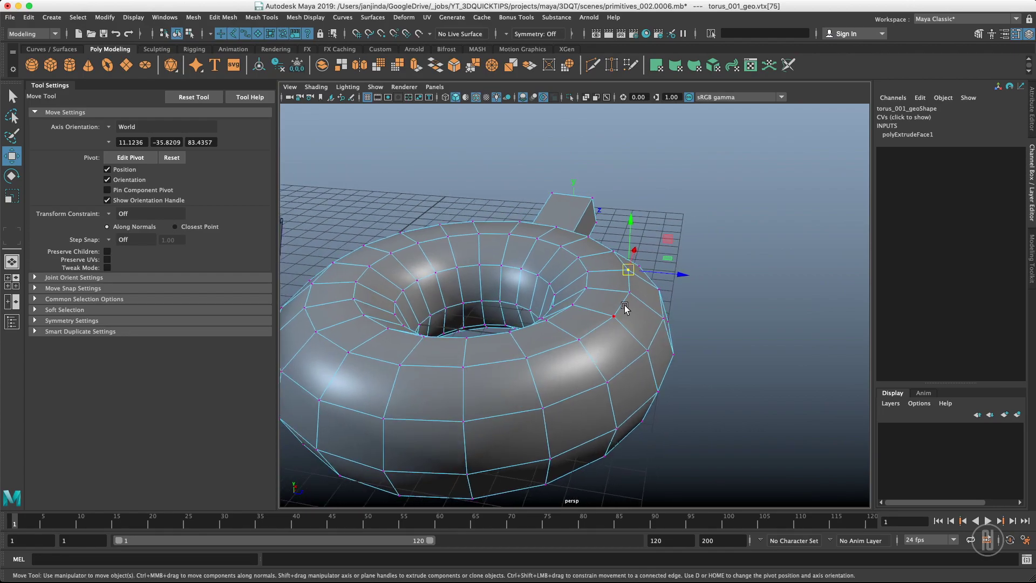
key("d")
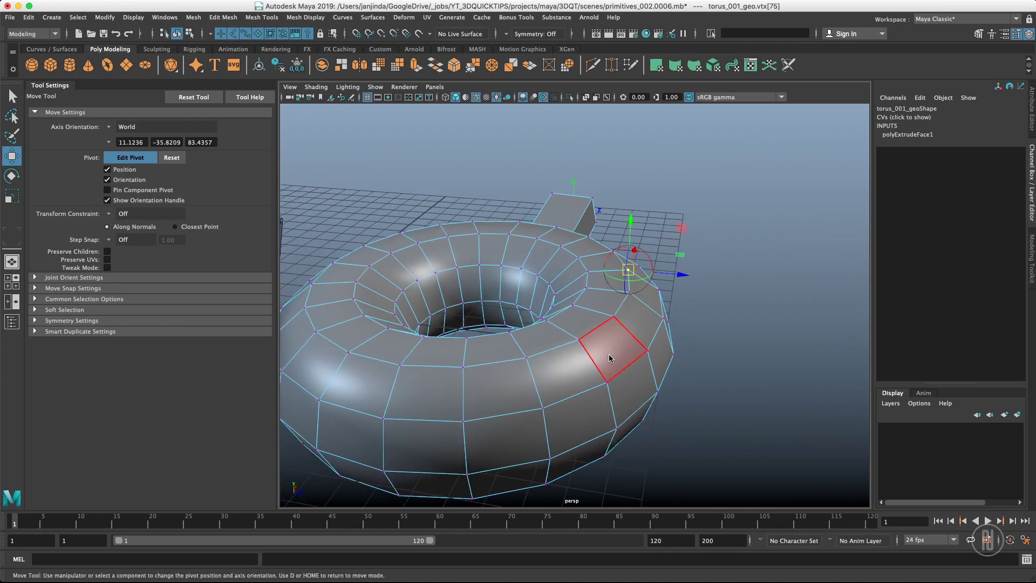
left_click(611, 355)
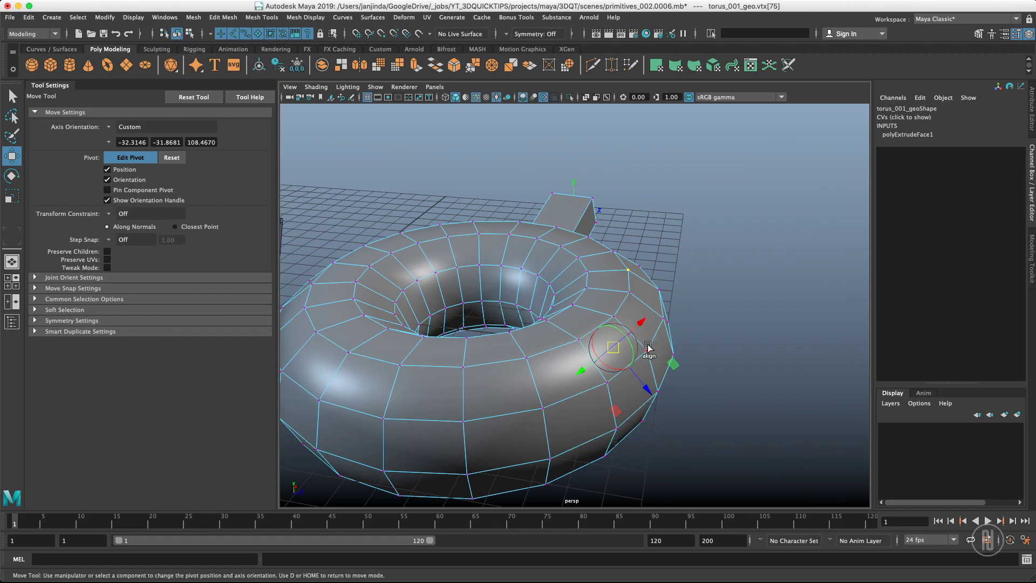
Step: Undo the last pivot adjustment, turn on Pin Component Pivot and clear the vertex selection
key("ctrl+z")
right_click(606, 339)
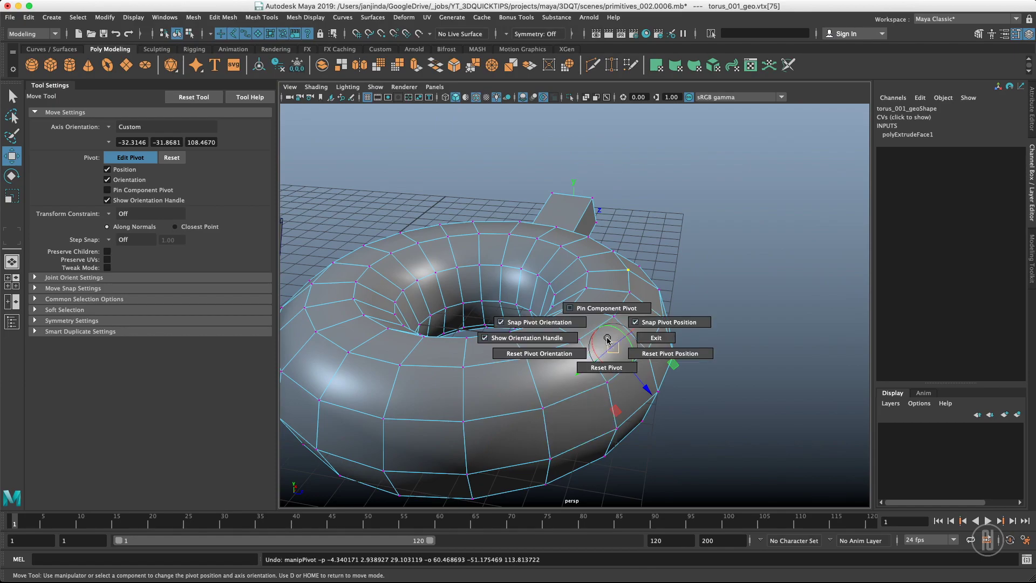
left_click(591, 312)
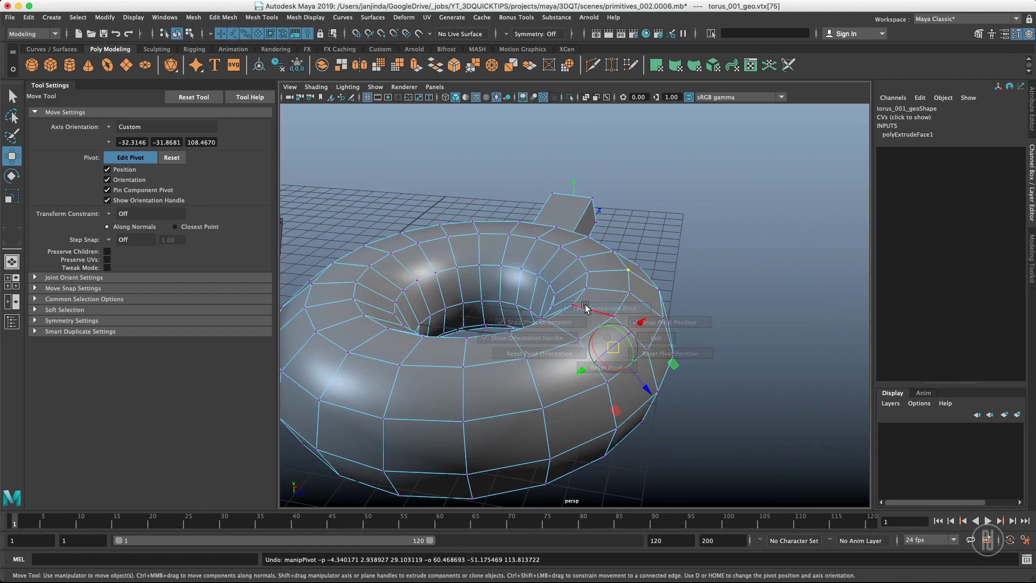
key("ctrl+z")
left_click(823, 414)
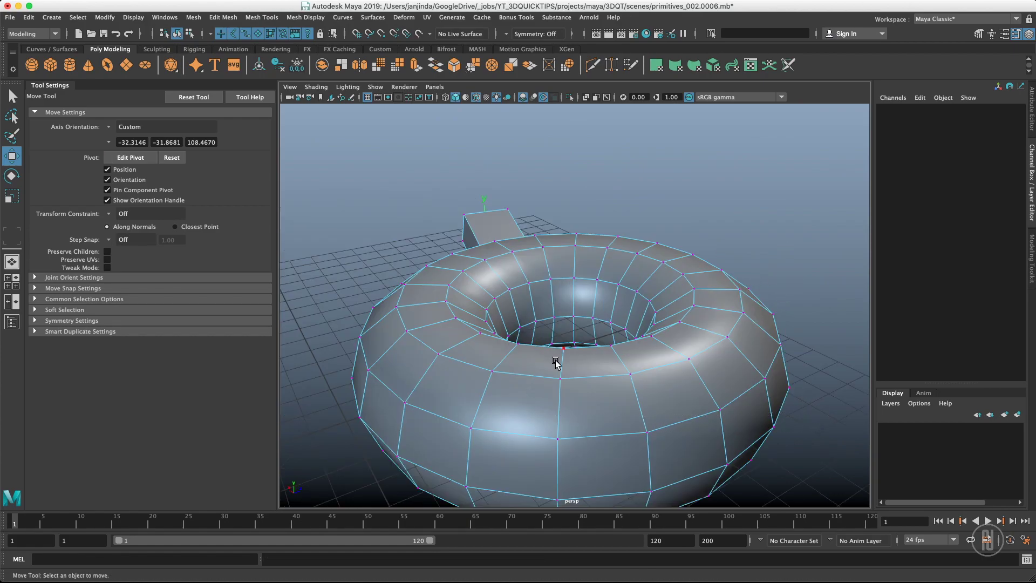
Step: Select different groups of vertices around the torus to examine how the pinned pivot behaves
left_click_drag(605, 201, 669, 387)
left_click_drag(642, 205, 704, 329)
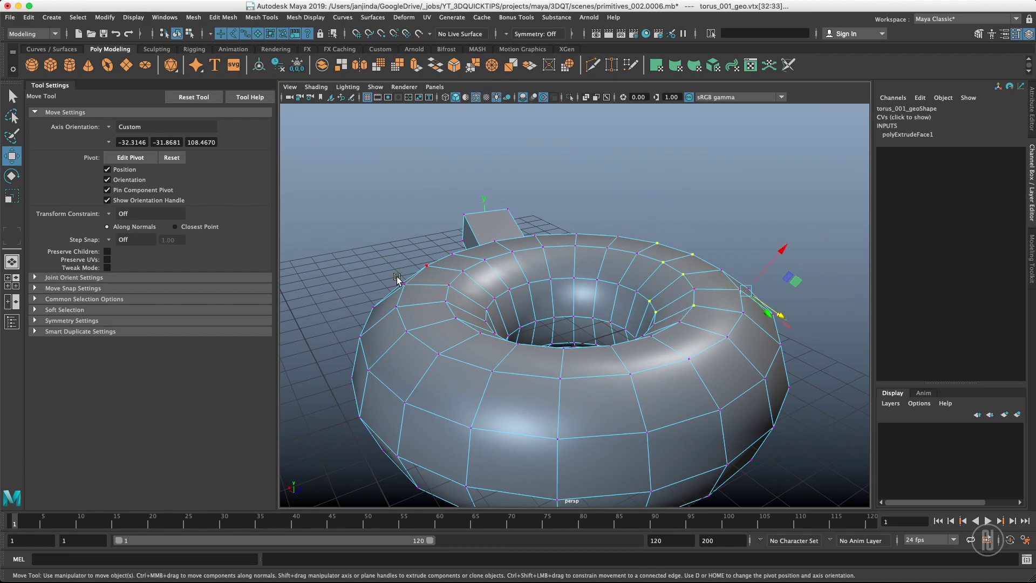
left_click_drag(395, 276, 532, 375)
left_click_drag(559, 333, 723, 394)
Step: Return the torus to object mode and activate the Move tool on the whole object
left_click_drag(694, 321, 598, 327, "alt")
key("q")
right_click_drag(591, 300, 642, 250)
left_click_drag(783, 232, 588, 311, "alt")
key("w")
mouse_move(653, 296)
left_mouse_down("alt")
mouse_move(686, 285)
mouse_move(654, 291)
left_mouse_up("alt")
key("w")
left_click_drag(675, 292, 652, 274, "alt")
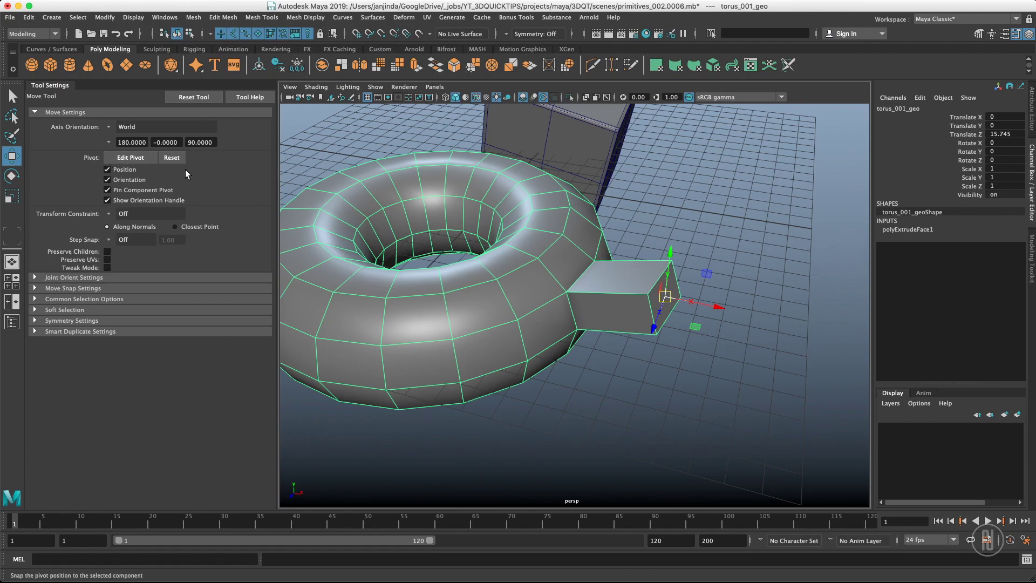
Step: Try relocating the torus's pivot from the extruded block to the middle of the ring, and undo the pivot changes
left_click(130, 158)
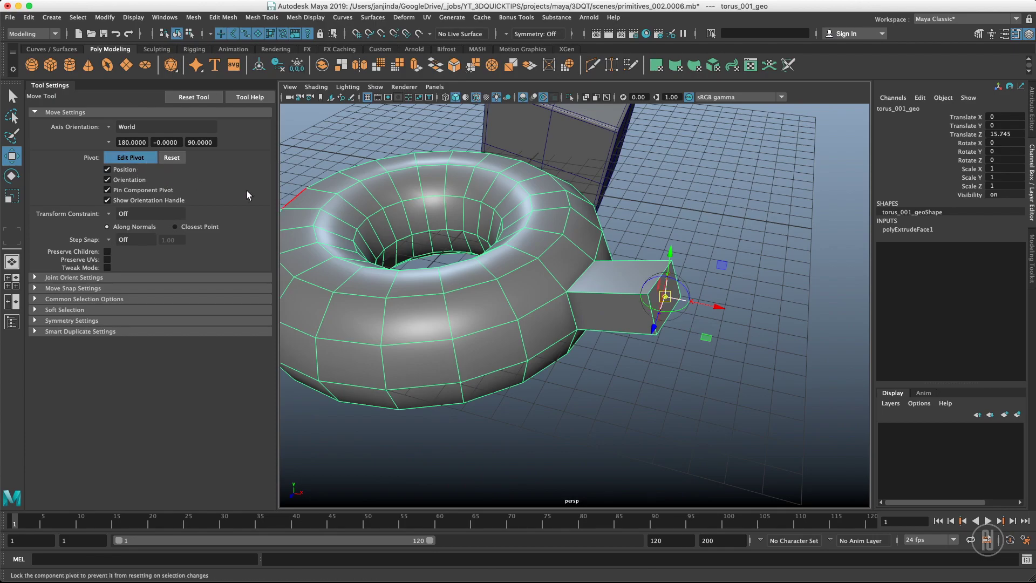
key("ctrl+z")
left_click_drag(708, 305, 477, 270)
key("d")
left_click_drag(516, 220, 518, 263, "alt")
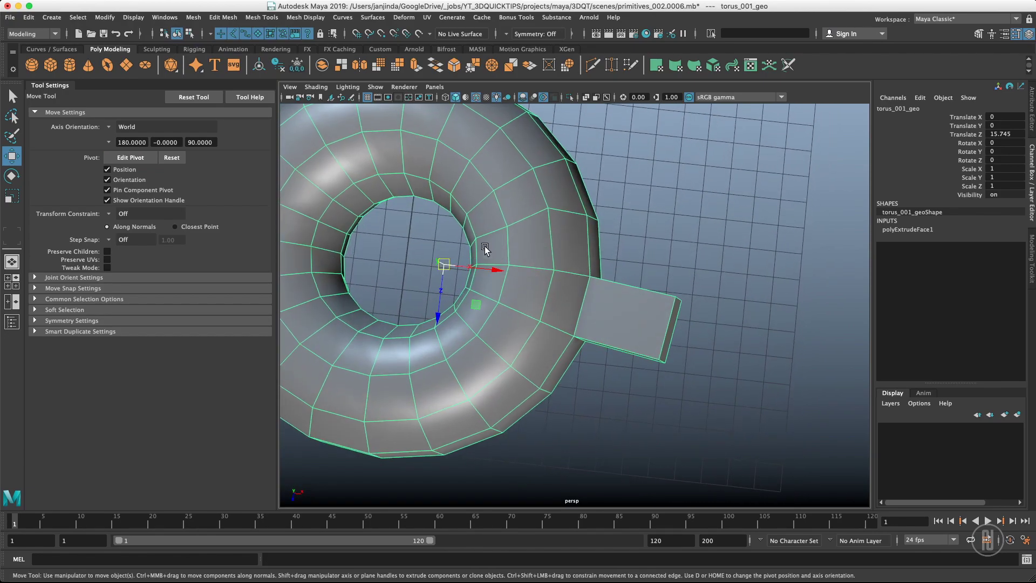
key("ctrl+z")
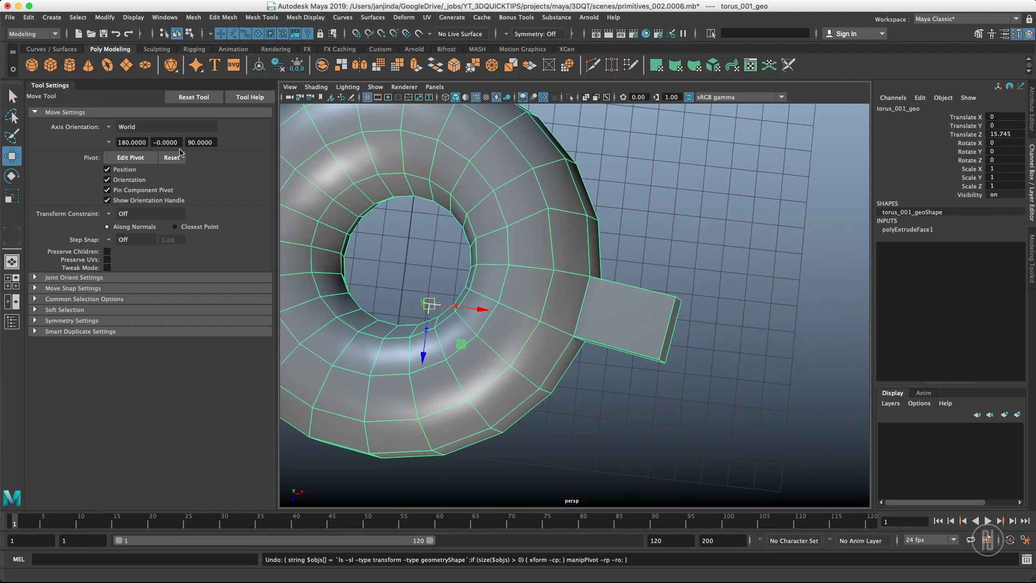
key("ctrl+z")
Step: Toggle pivot editing on and off for the torus and set the Move tool's axis orientation to World
mouse_move(463, 236)
left_mouse_down("alt")
mouse_move(558, 190)
mouse_move(490, 206)
mouse_move(475, 239)
left_mouse_up("alt")
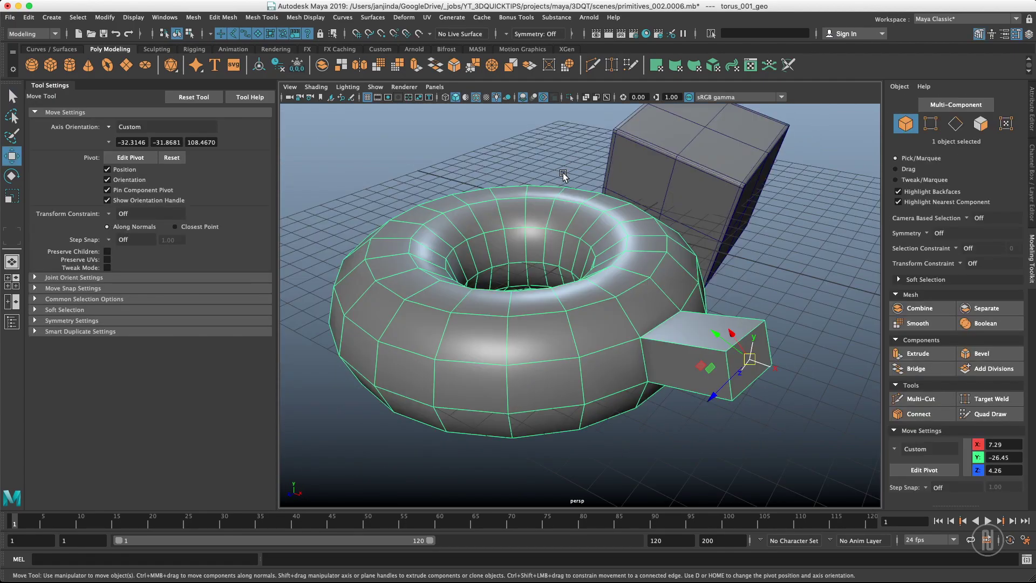
mouse_move(553, 211)
left_mouse_down("alt")
mouse_move(452, 209)
mouse_move(500, 239)
mouse_move(549, 224)
mouse_move(557, 232)
mouse_move(541, 236)
mouse_move(556, 203)
mouse_move(574, 222)
mouse_move(502, 237)
mouse_move(542, 238)
mouse_move(534, 229)
mouse_move(537, 238)
mouse_move(557, 196)
left_mouse_up("alt")
key("d")
key("d")
key("w")
Step: Move the torus up and down along the world Y axis and undo the last moves
middle_click_drag(558, 197, 746, 215)
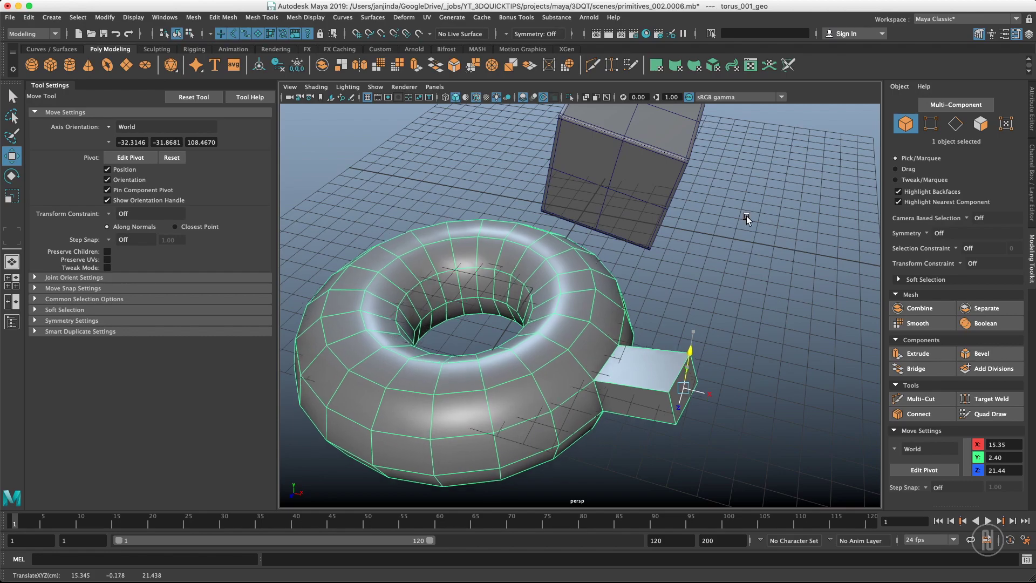
middle_click_drag(536, 208, 499, 160)
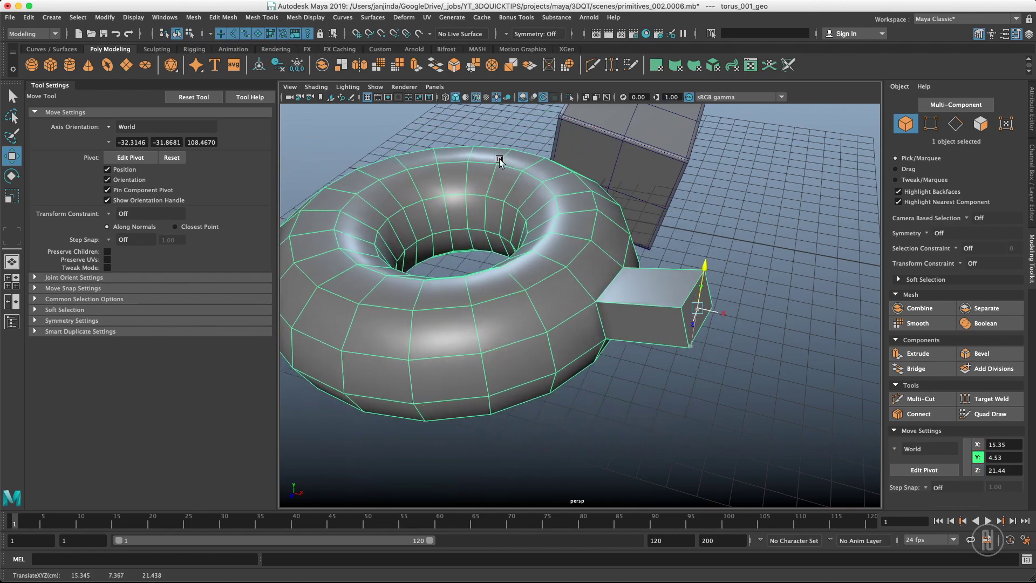
key("z")
key("z")
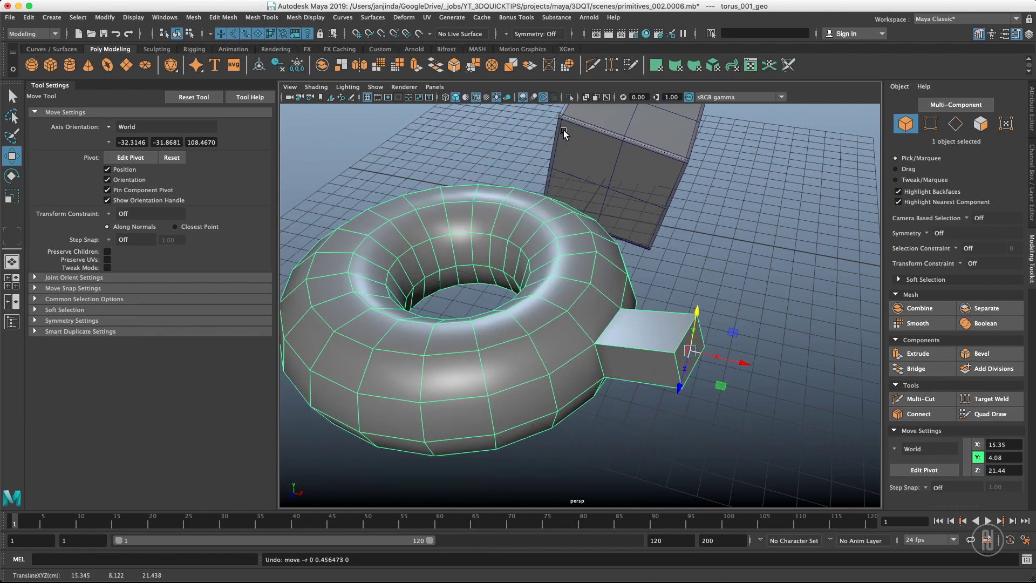
left_click_drag(602, 191, 518, 162, "alt")
right_click_drag(629, 160, 473, 168, "alt")
left_click_drag(472, 169, 485, 186, "alt")
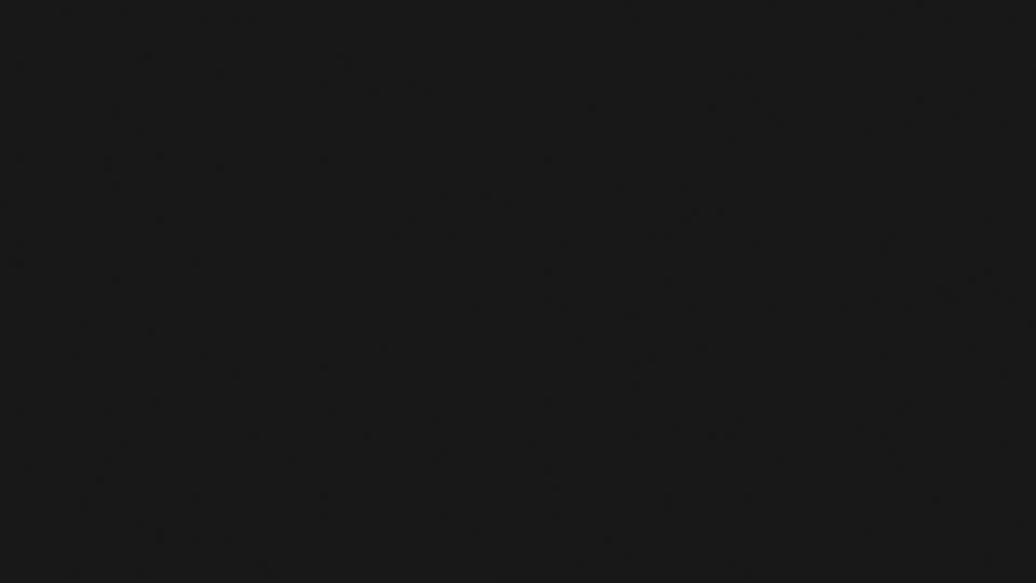